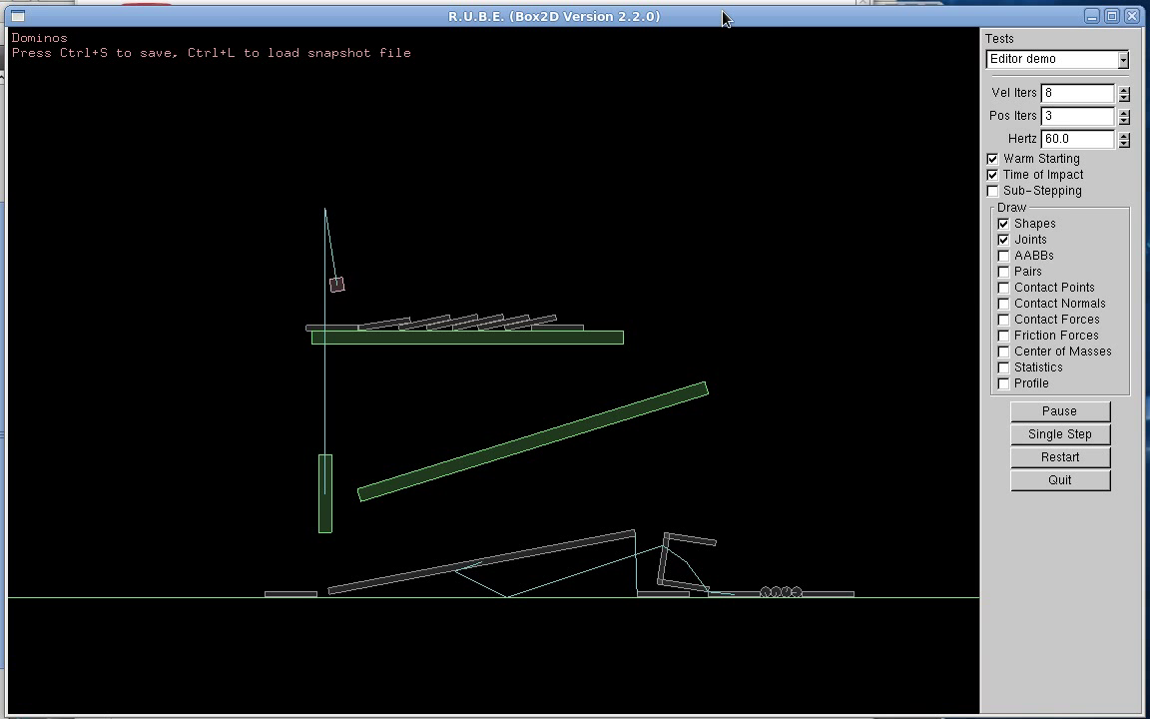
Step: Move the simulation window slightly upward and widen it by extending its left edge
left_click_drag(718, 14, 720, 9)
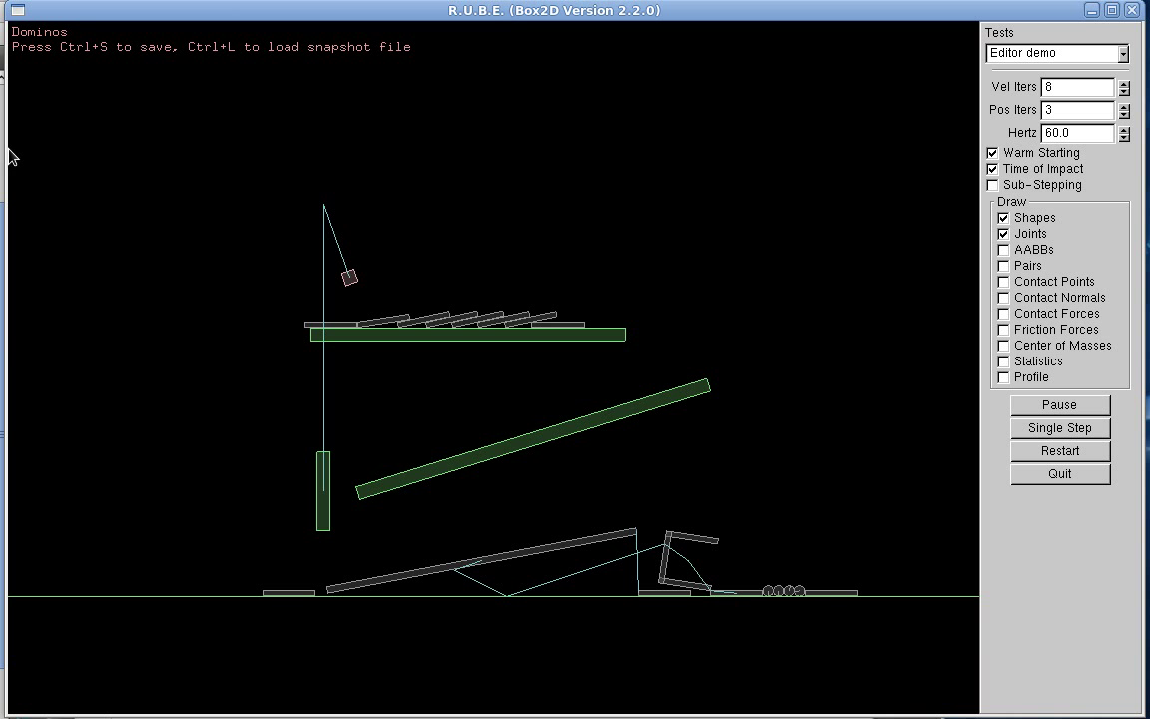
left_click_drag(6, 148, 2, 148)
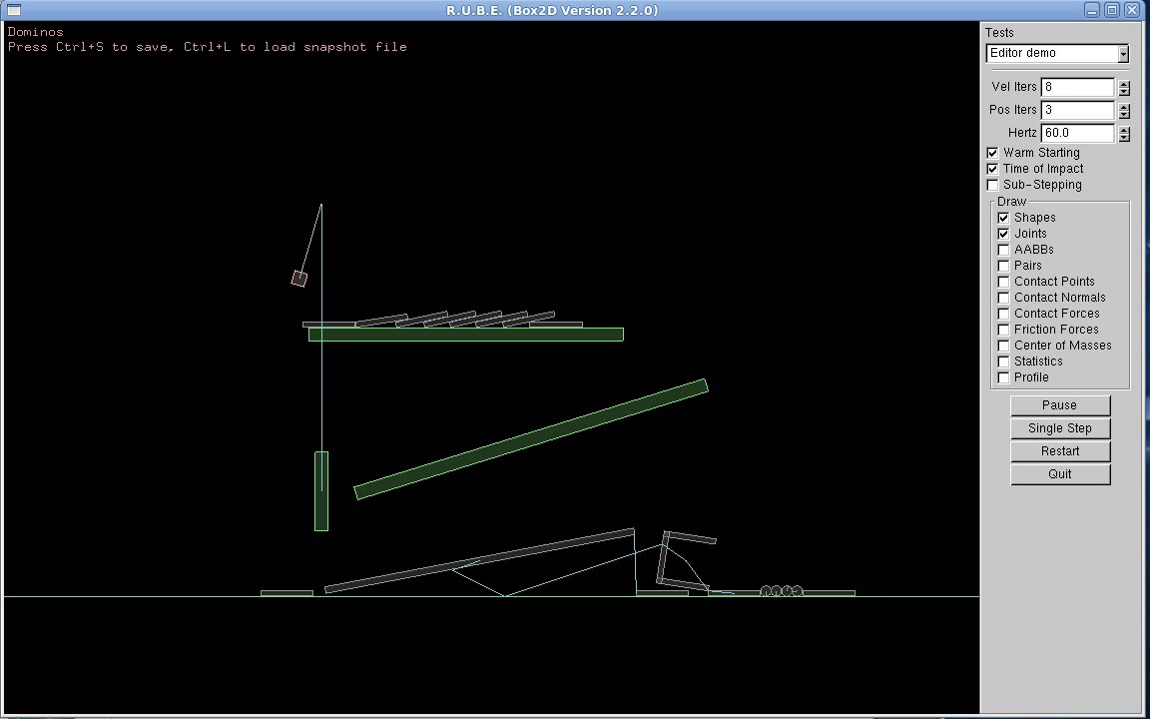
Step: Switch to the browser, play the Box2D tank test video on YouTube and set its quality to 480p
key("alt+Tab")
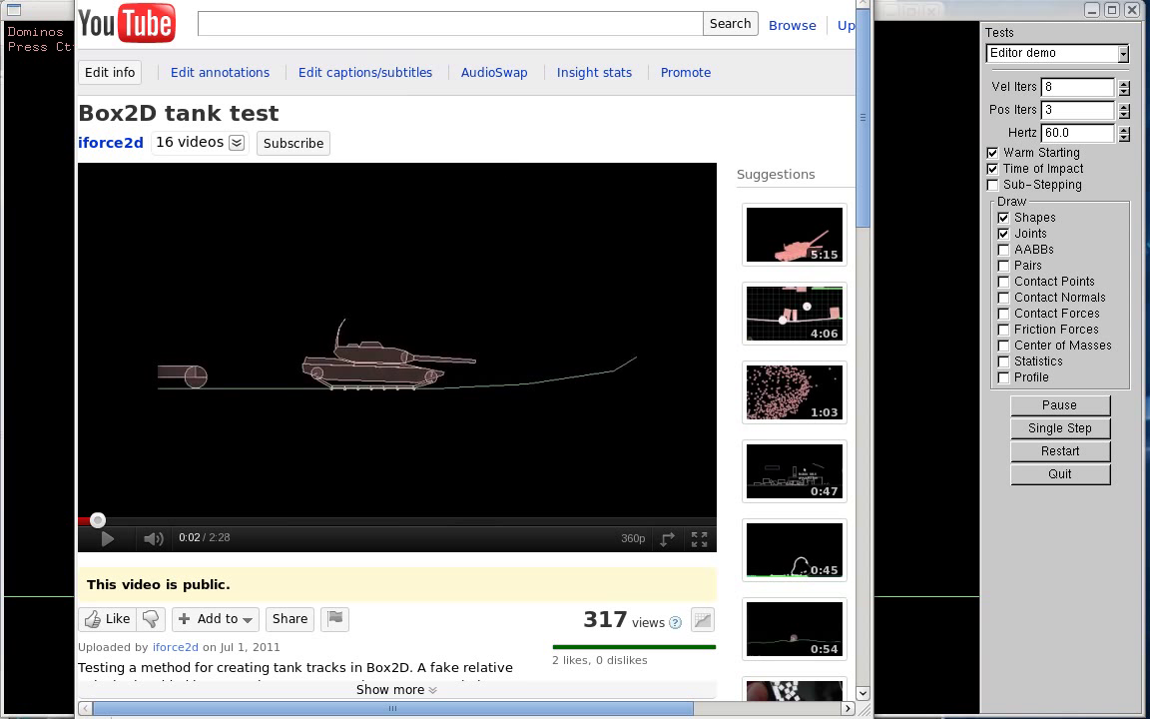
left_click(387, 402)
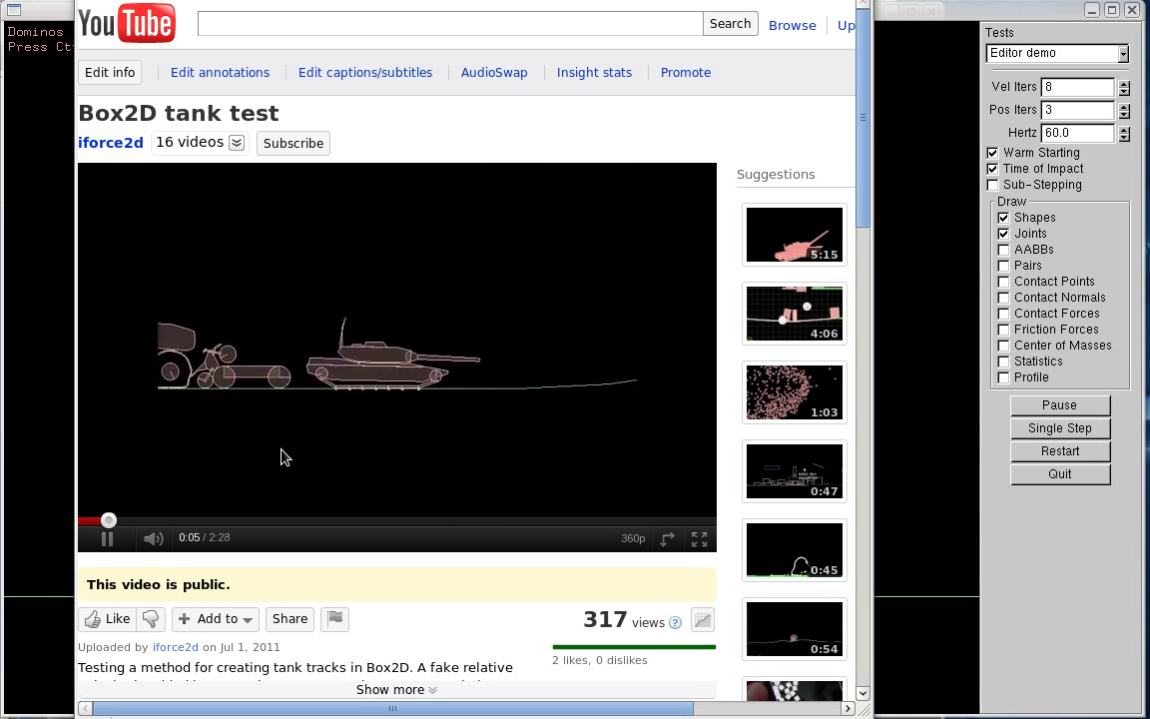
left_click(633, 538)
left_click(612, 492)
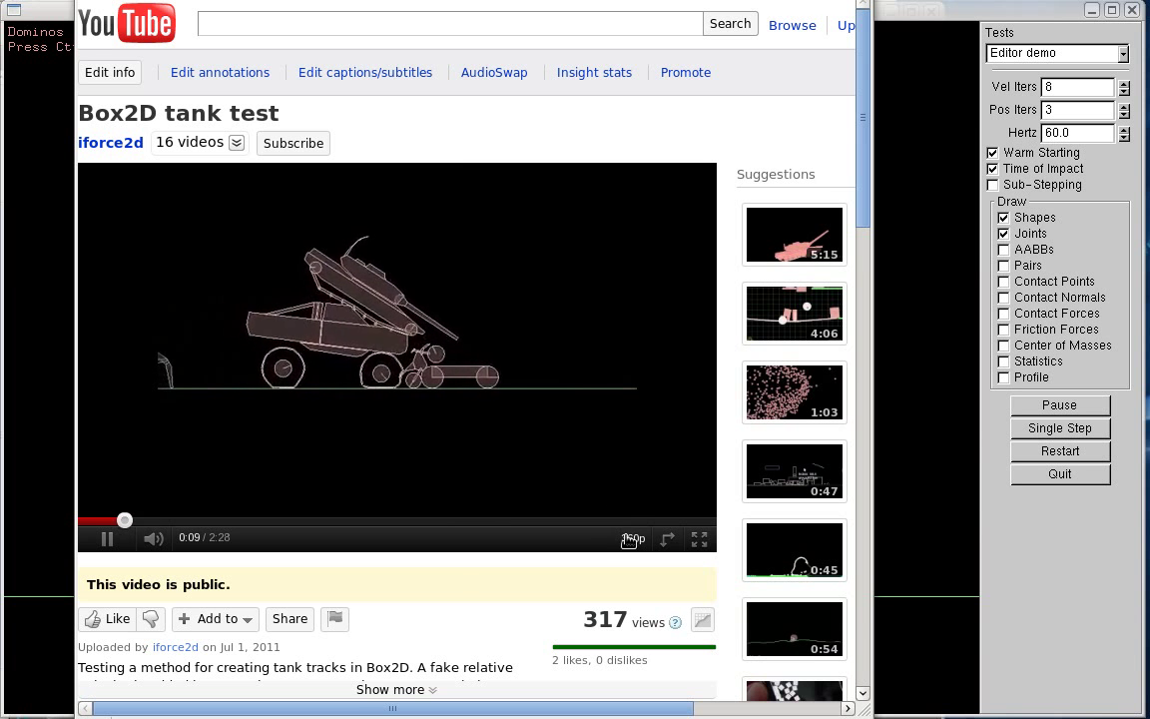
left_click(627, 537)
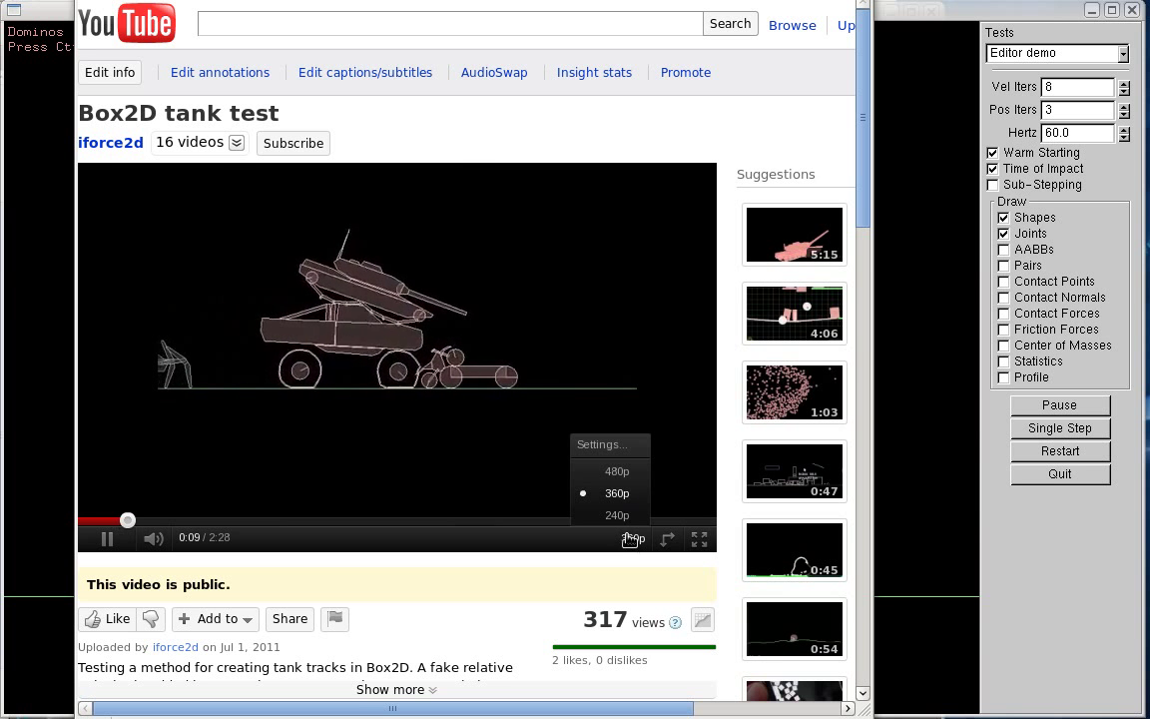
left_click(619, 472)
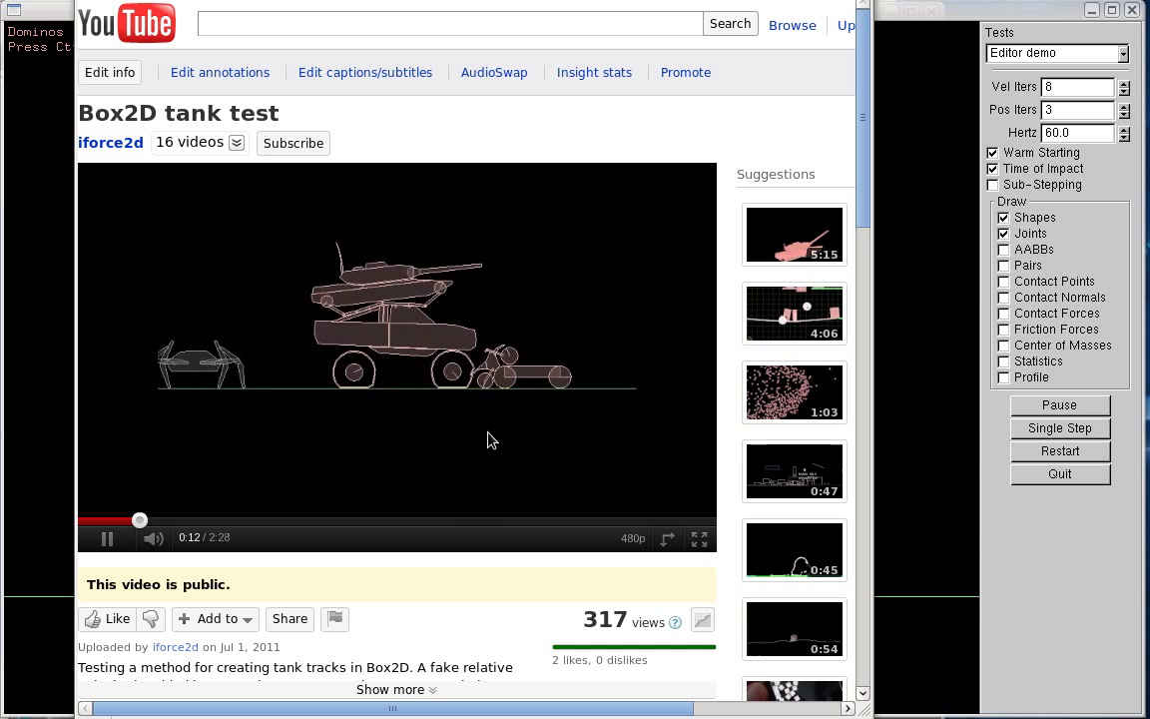
Step: Pop the tank test video out into its own window, watch it, and close that window
right_click(461, 444)
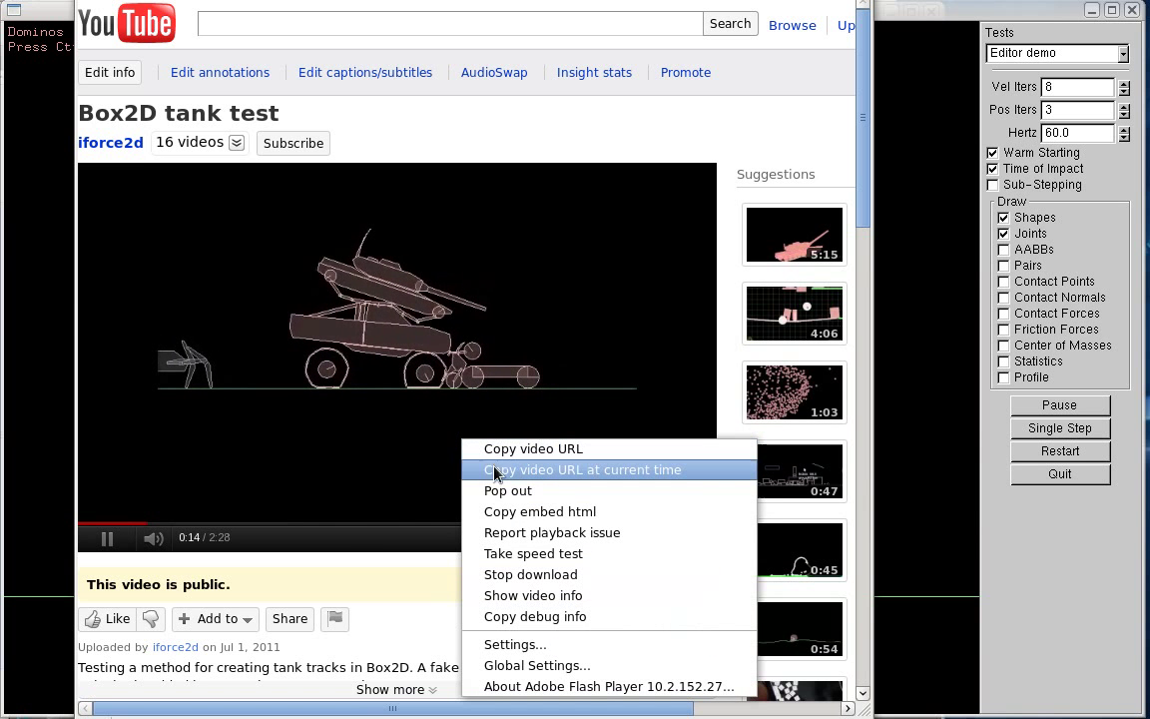
left_click(547, 492)
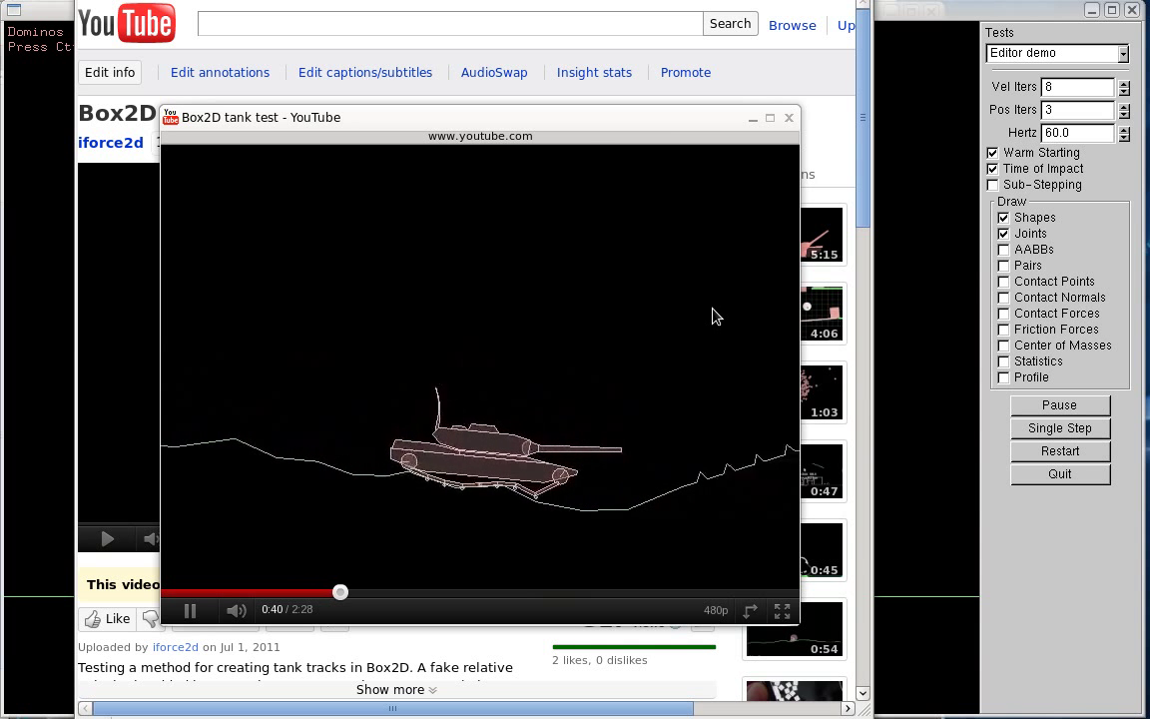
left_click(787, 119)
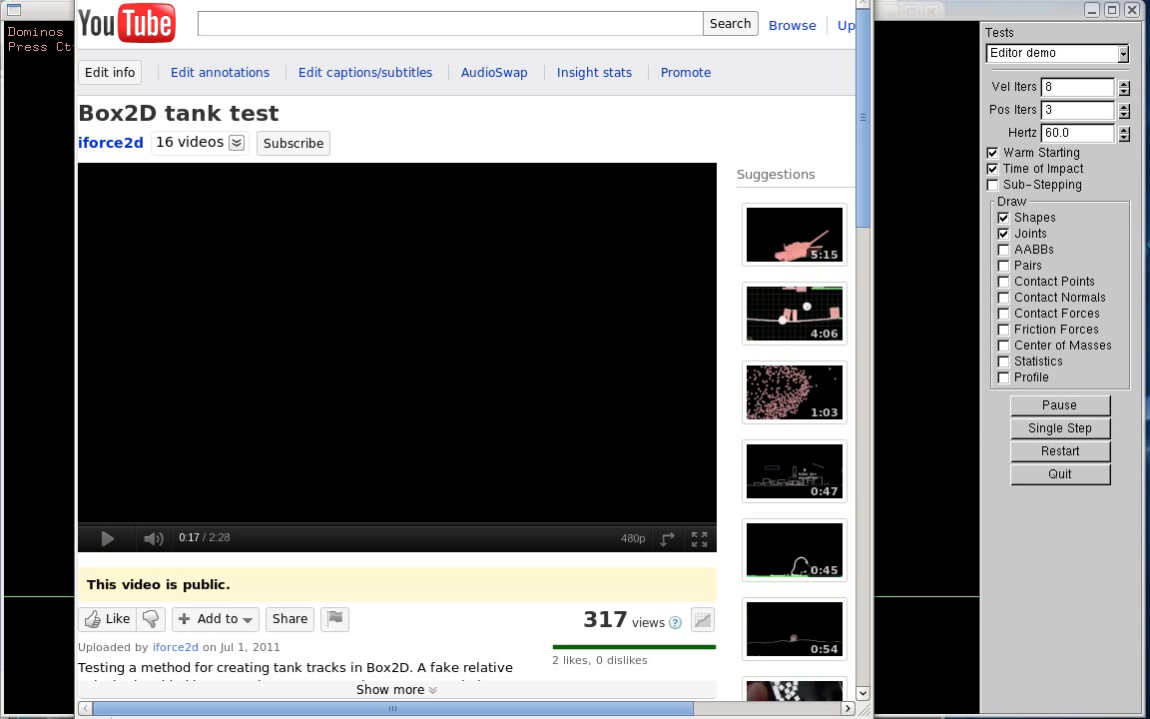
Step: Switch back to R.U.B.E., restart the Dominos simulation and open its scene in the editor
key("alt+Tab")
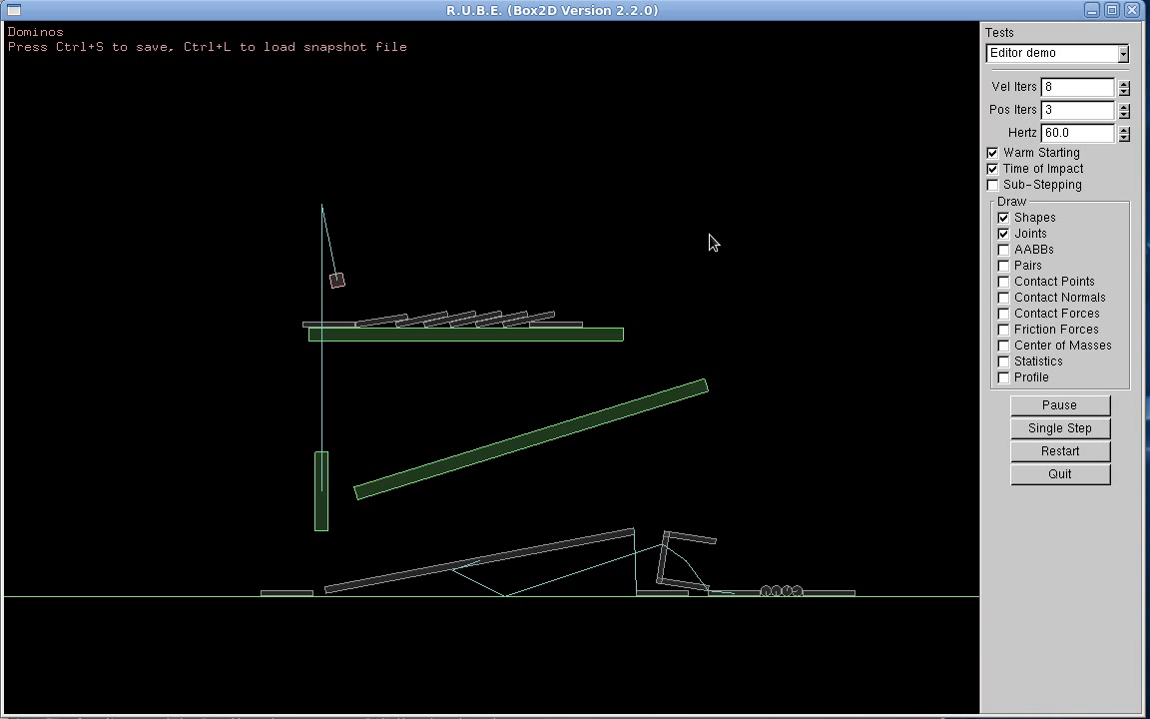
right_click_drag(621, 257, 615, 218)
key("r")
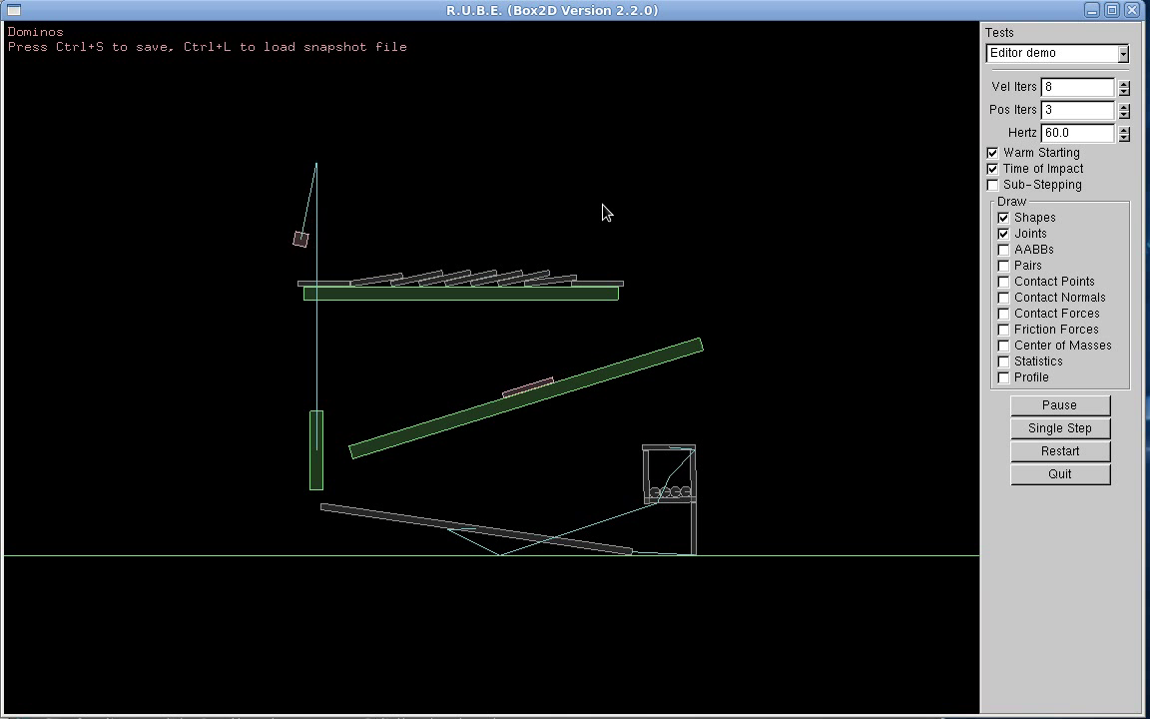
key("r")
key("Escape")
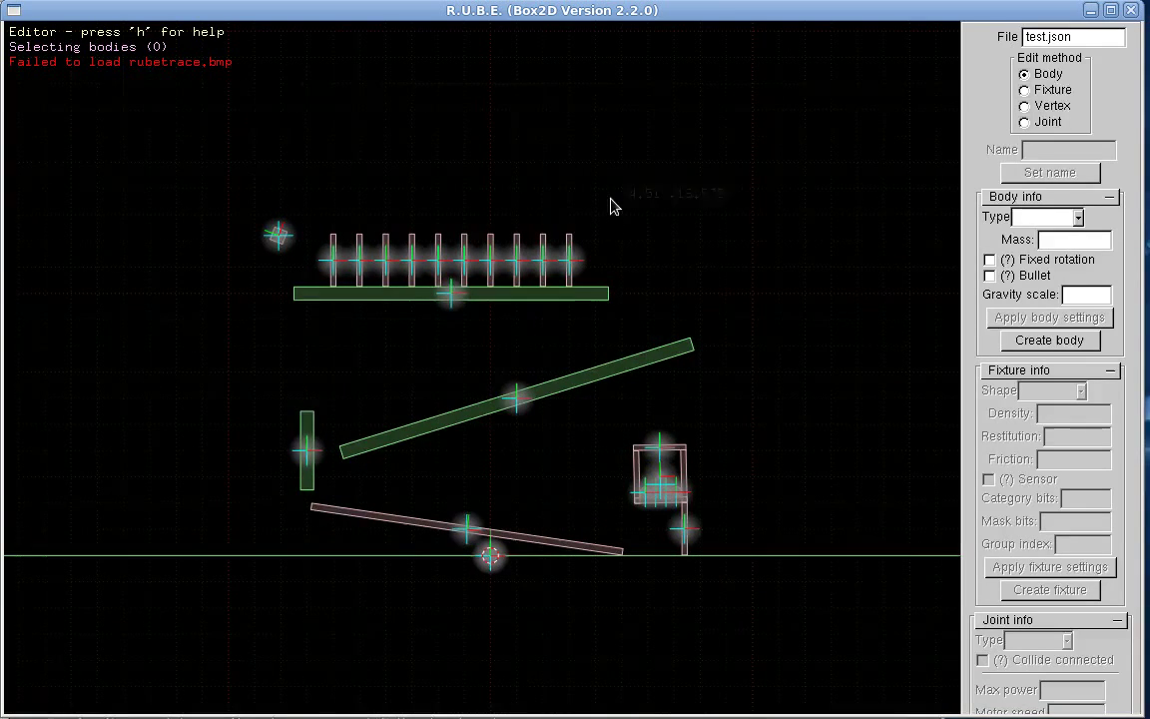
right_click_drag(620, 213, 656, 186)
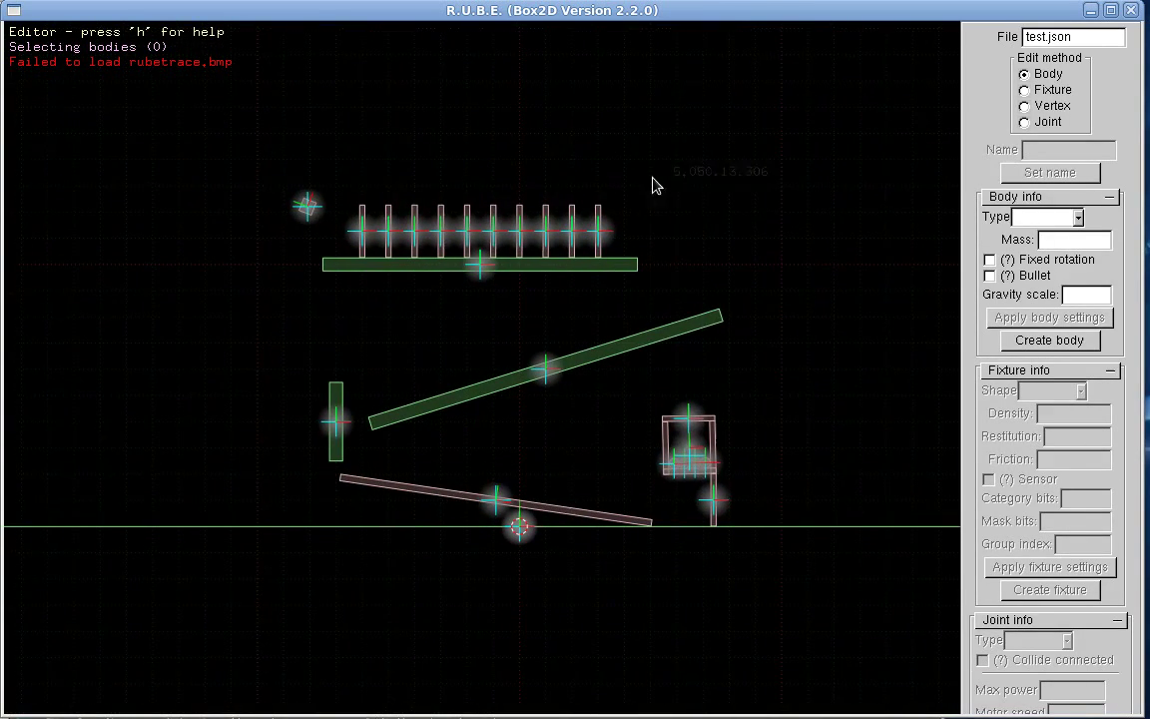
Step: Inspect the body attributes of the last domino and its platform, and read through all the editor help pages before hiding the help
mouse_move(597, 247)
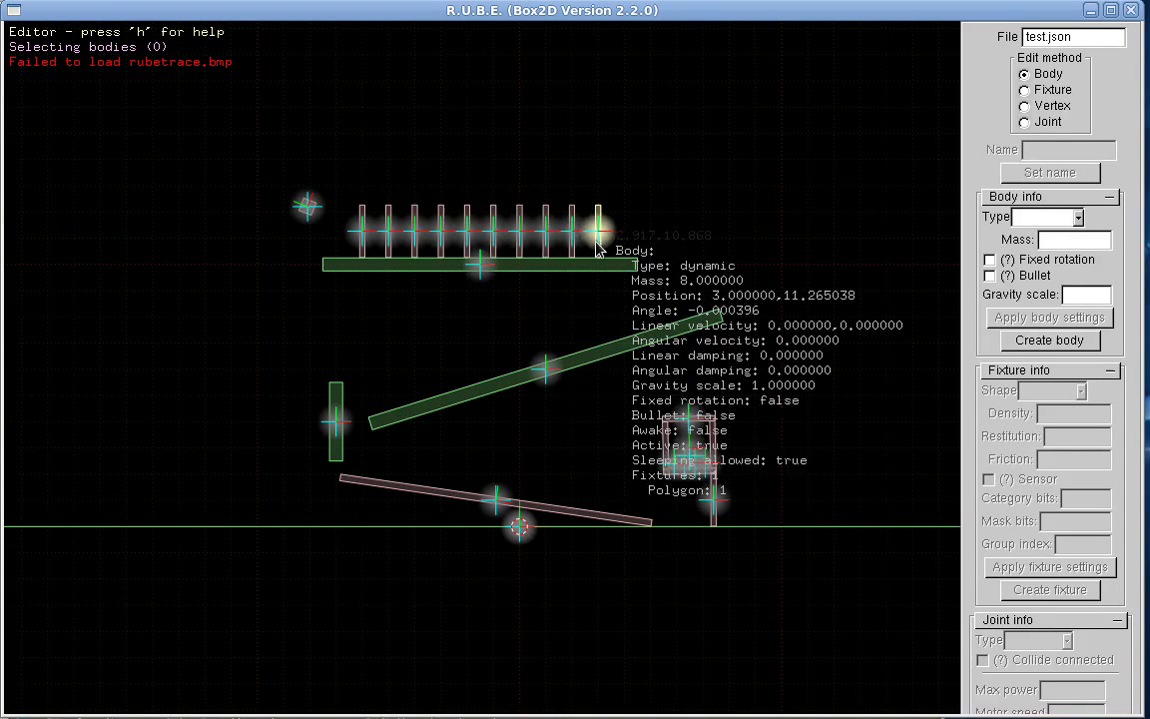
mouse_move(480, 262)
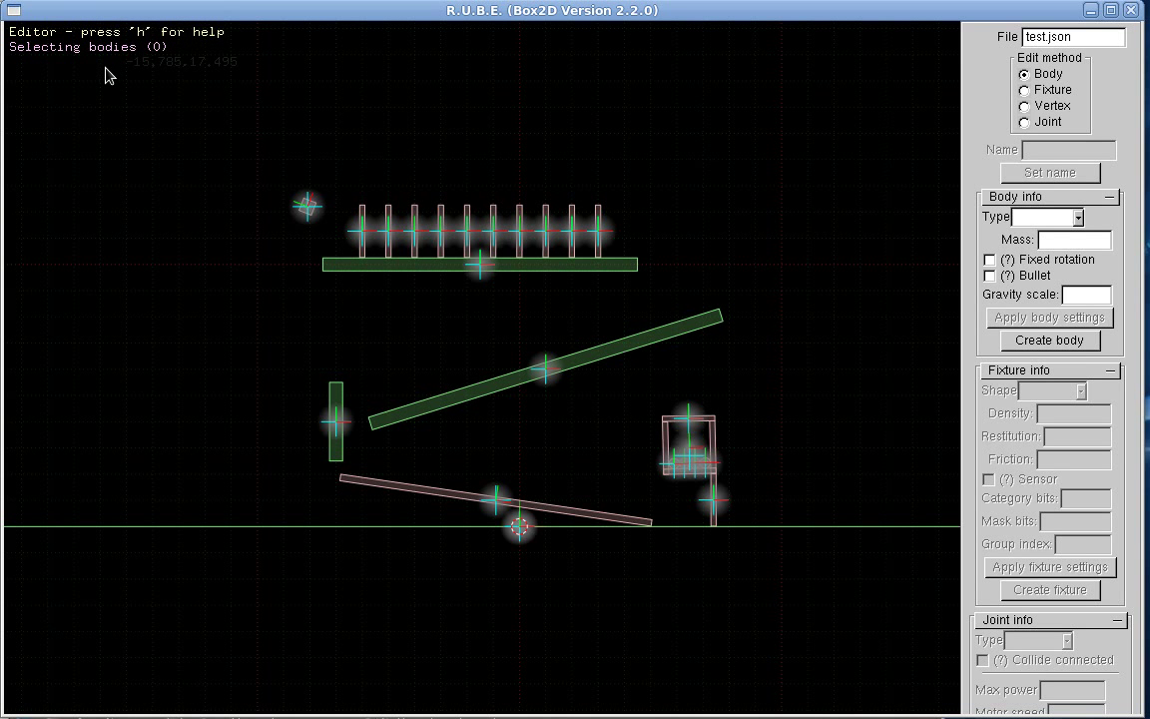
key("h")
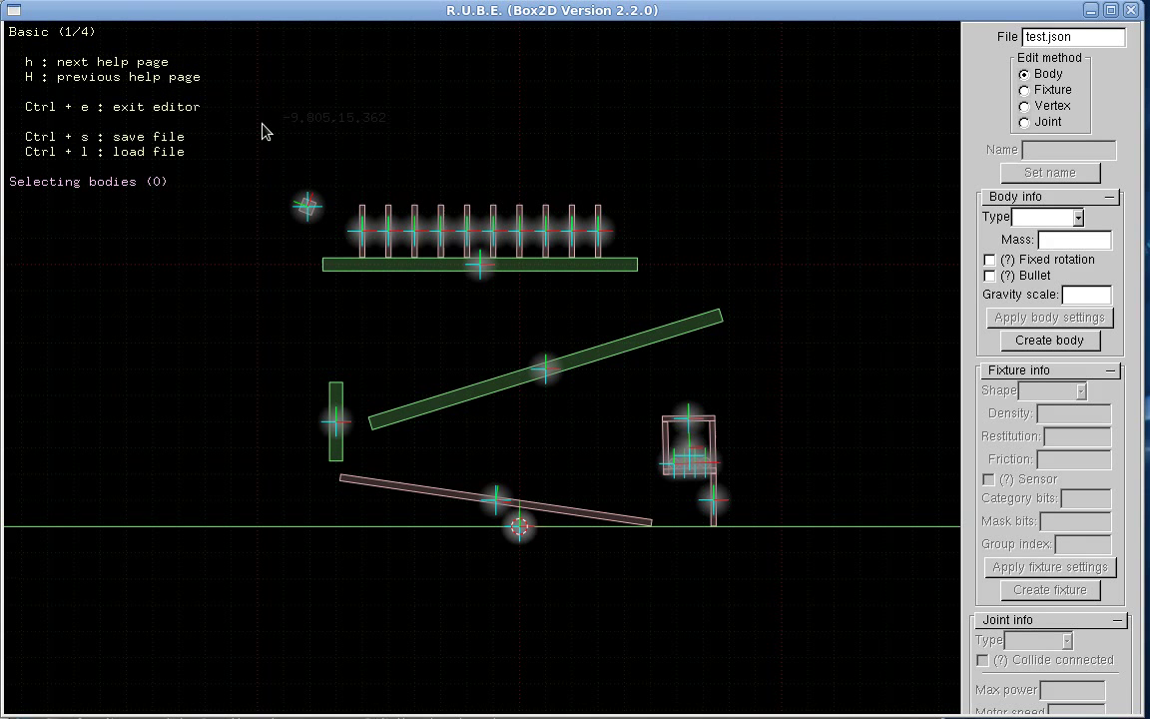
key("h")
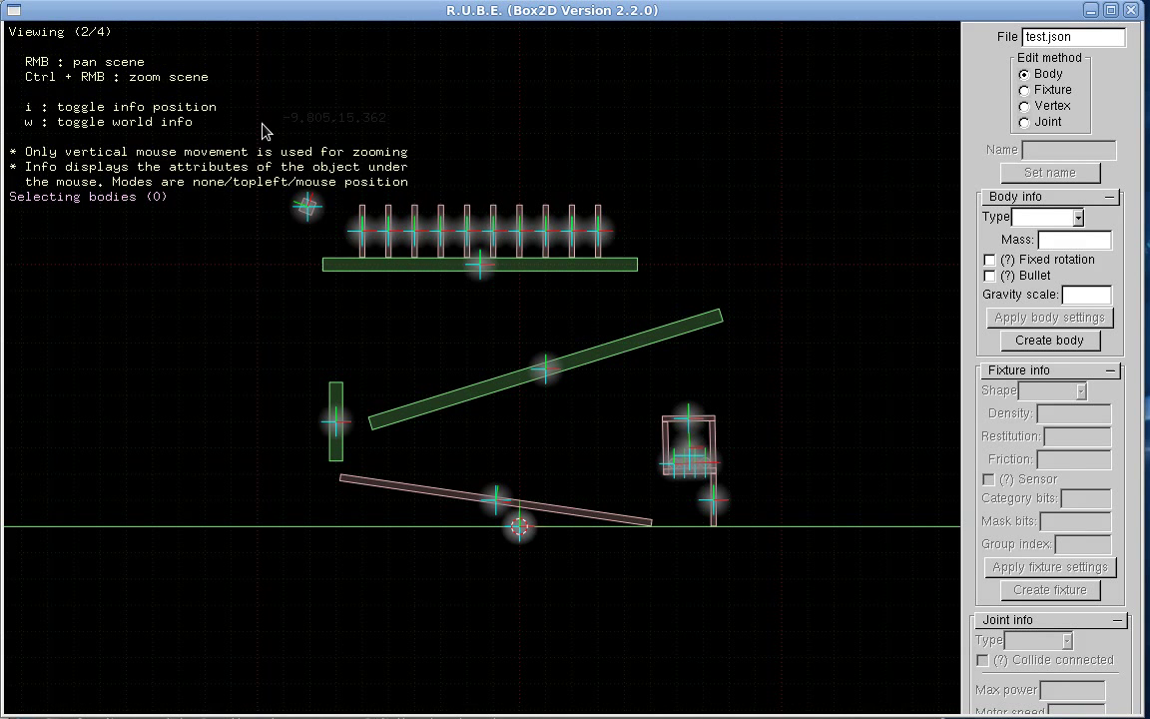
key("h")
key("h")
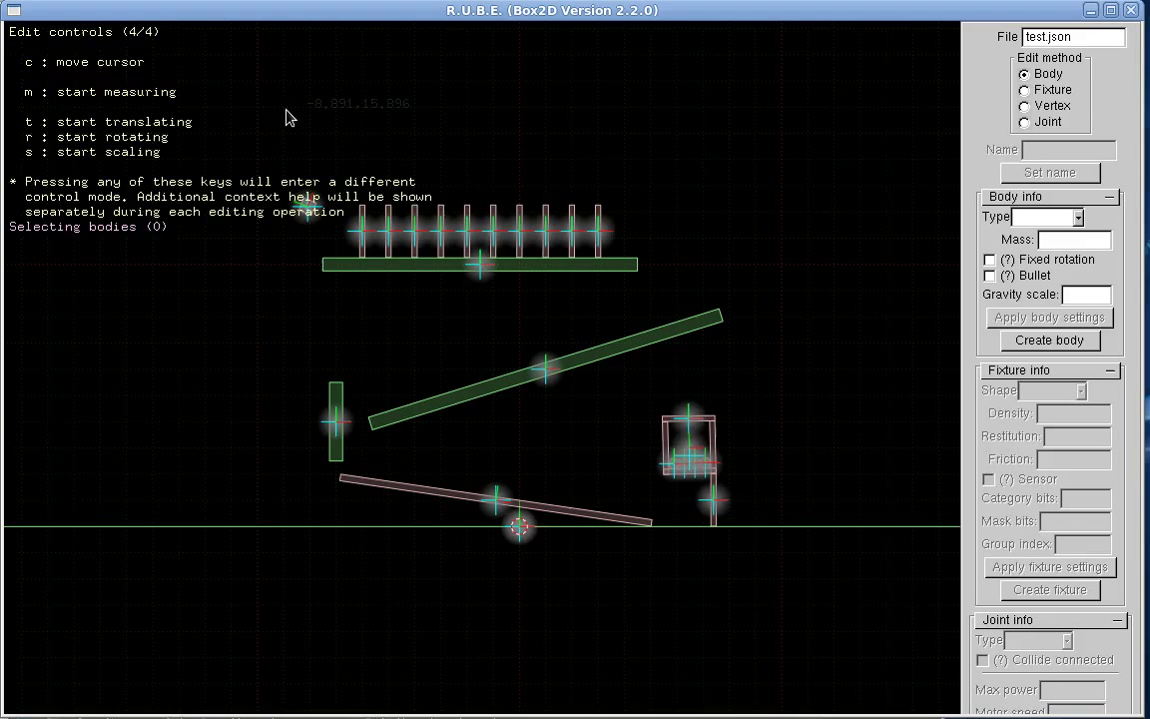
key("h")
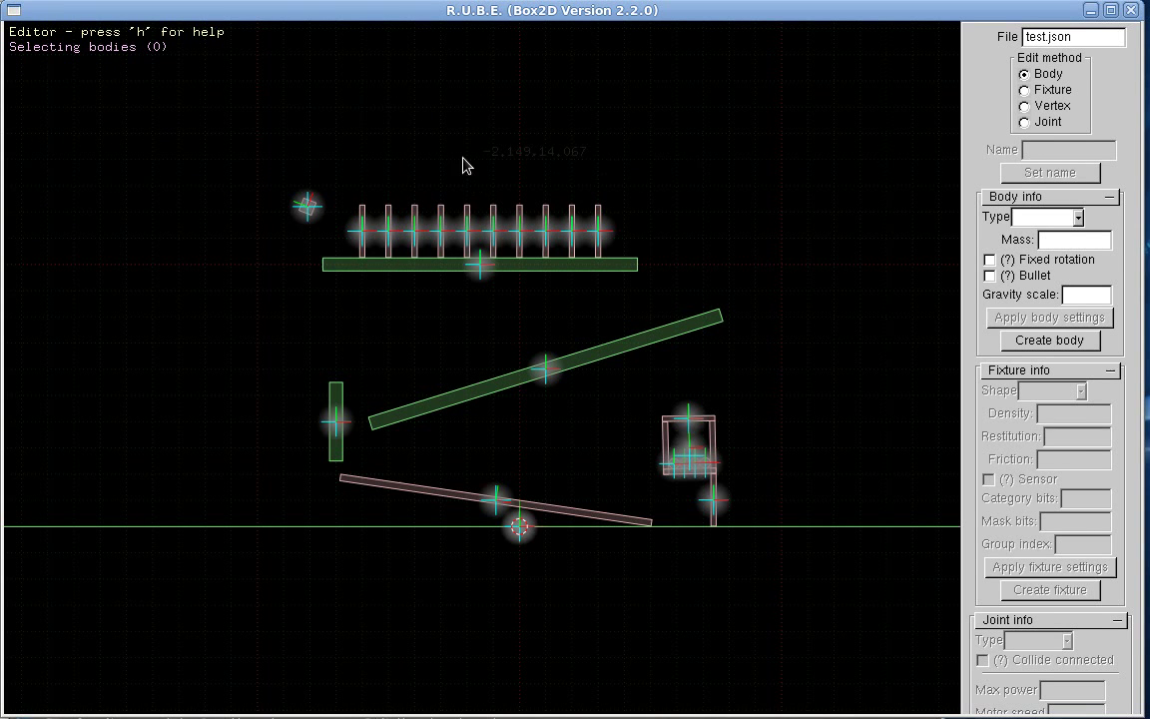
Step: Examine the scene at different scales, from a close-up of the sloped ramp to the full extent of the ground line
scroll(623, 475, "up", 10)
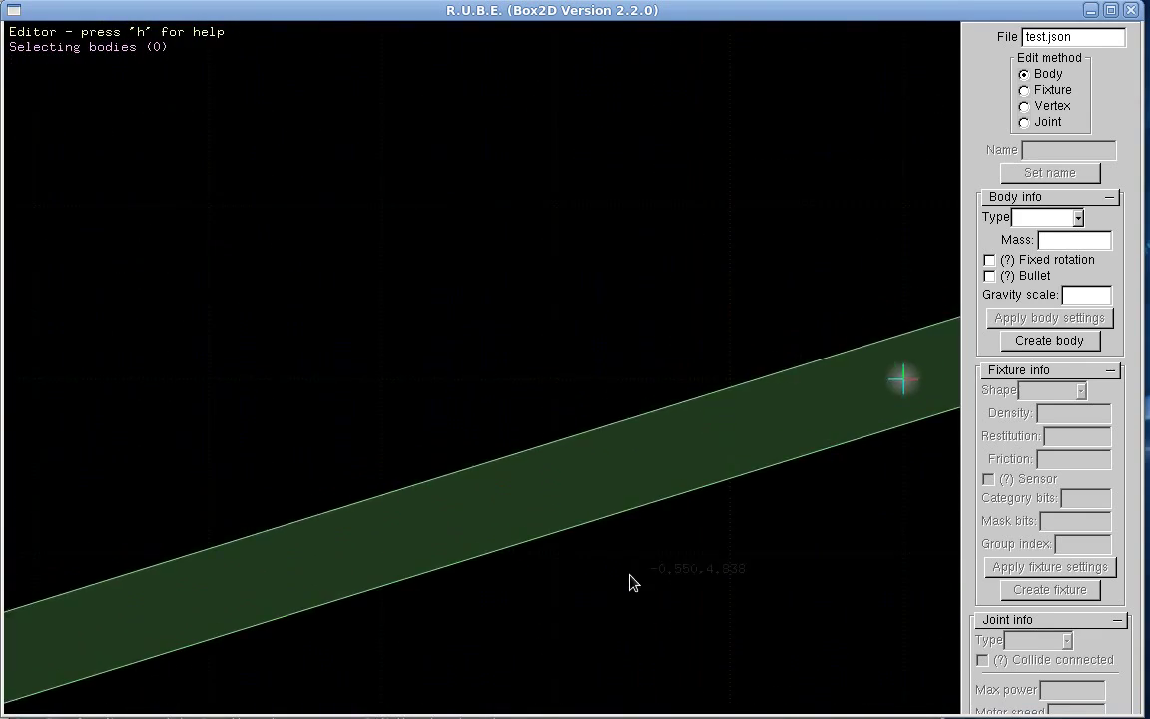
scroll(631, 583, "down", 15)
scroll(509, 100, "down", 3)
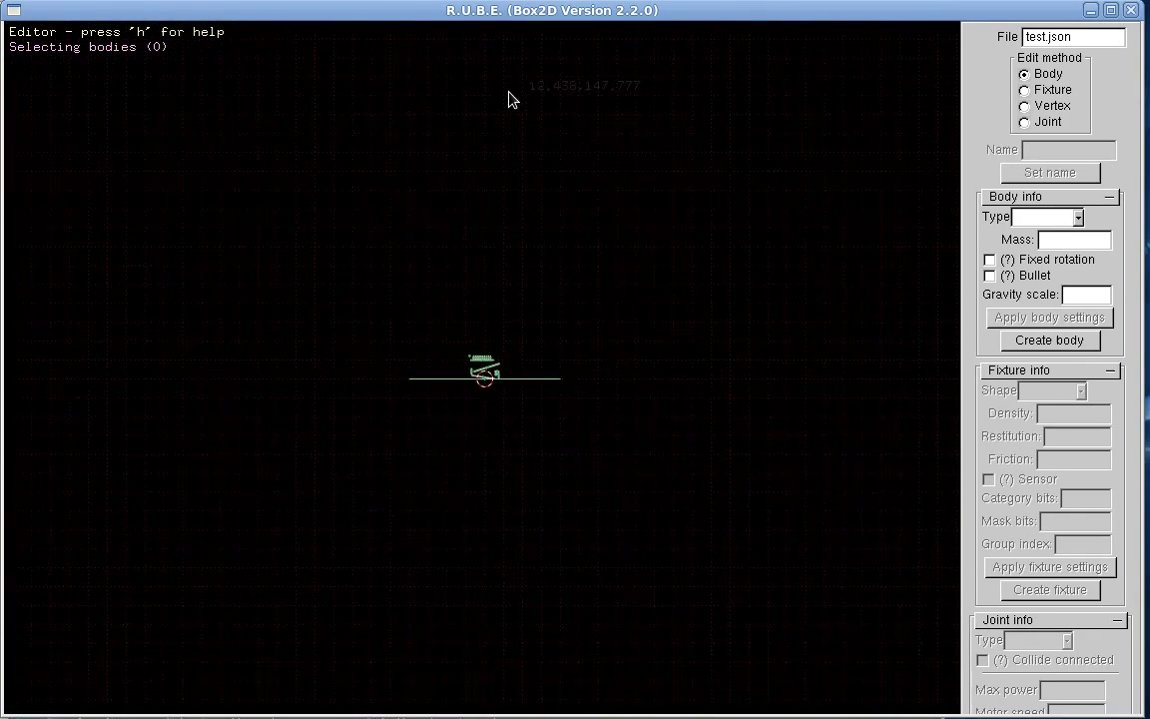
scroll(506, 100, "up", 3)
scroll(547, 490, "up", 10)
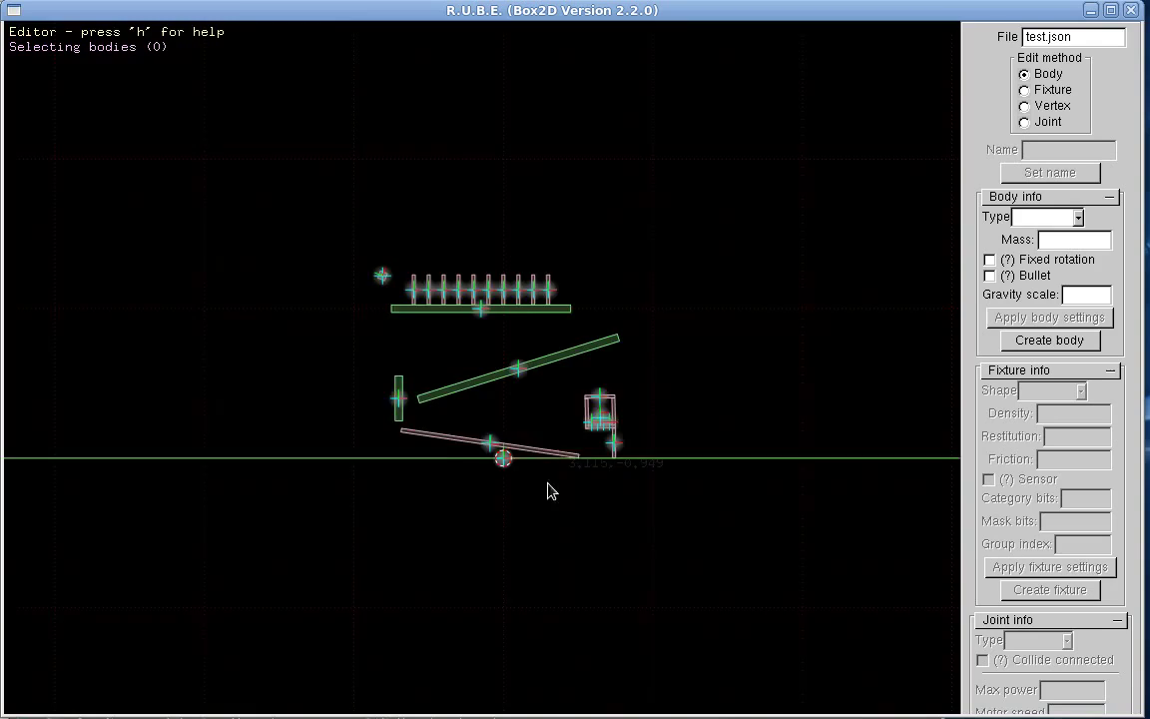
scroll(568, 289, "up", 13)
scroll(570, 436, "down", 8)
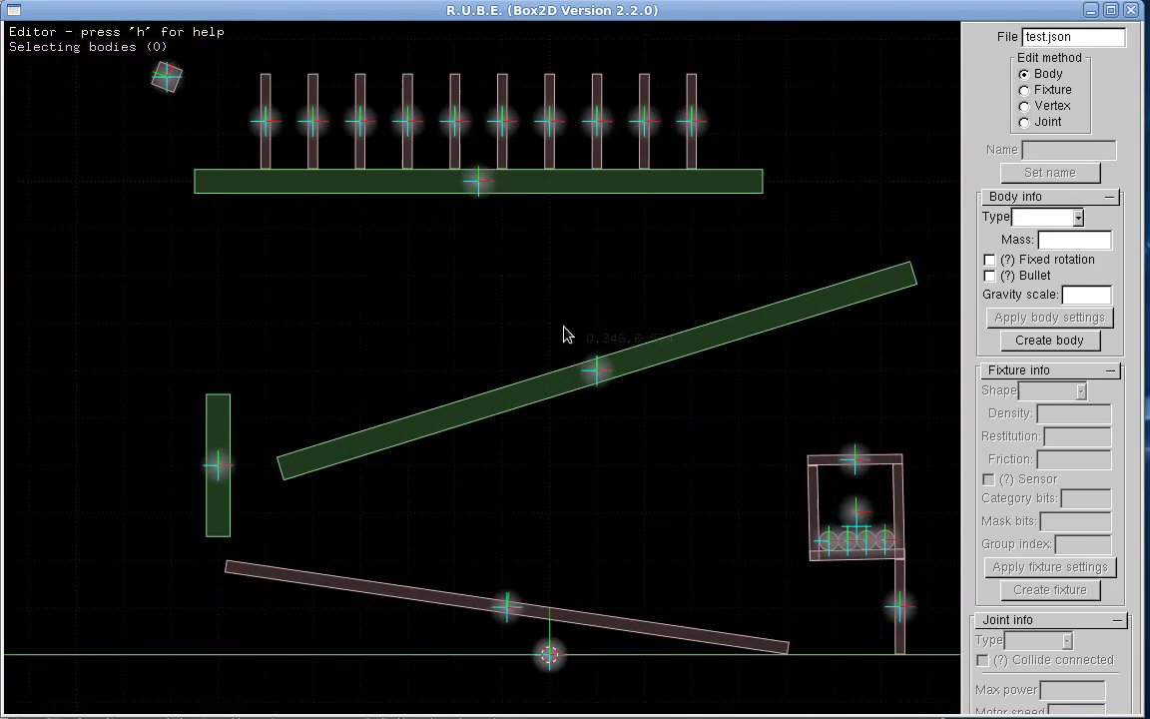
Step: Examine the dominoes, their platform and the tilted box up close, including the body attributes of individual dominoes
right_click_drag(503, 169, 569, 420)
right_click_drag(412, 208, 547, 244)
scroll(556, 379, "up", 6)
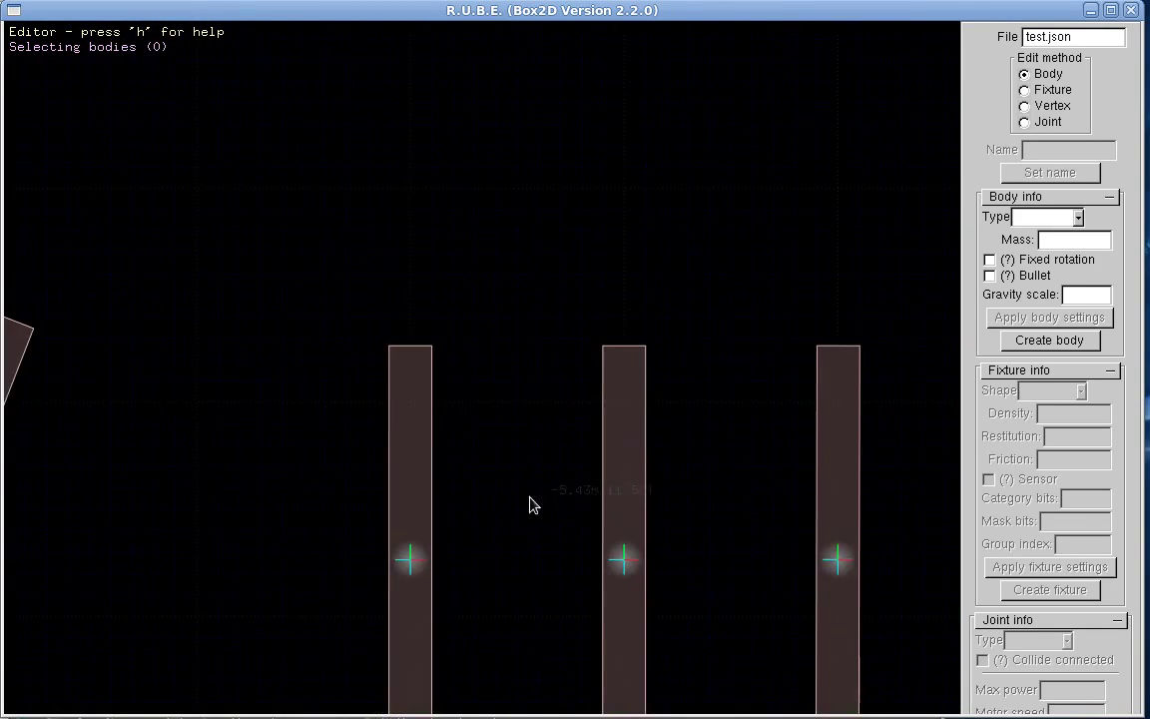
right_click_drag(531, 503, 559, 297)
scroll(544, 354, "down", 3)
scroll(557, 513, "up", 6)
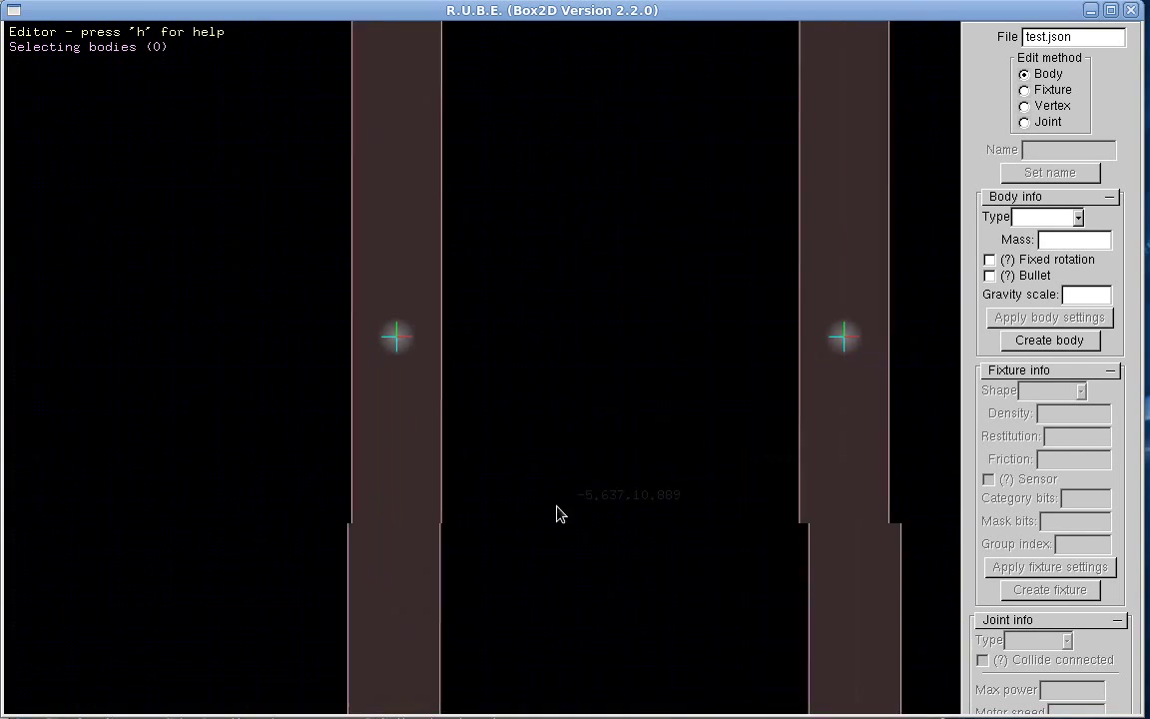
scroll(514, 157, "down", 5)
scroll(513, 151, "down", 5)
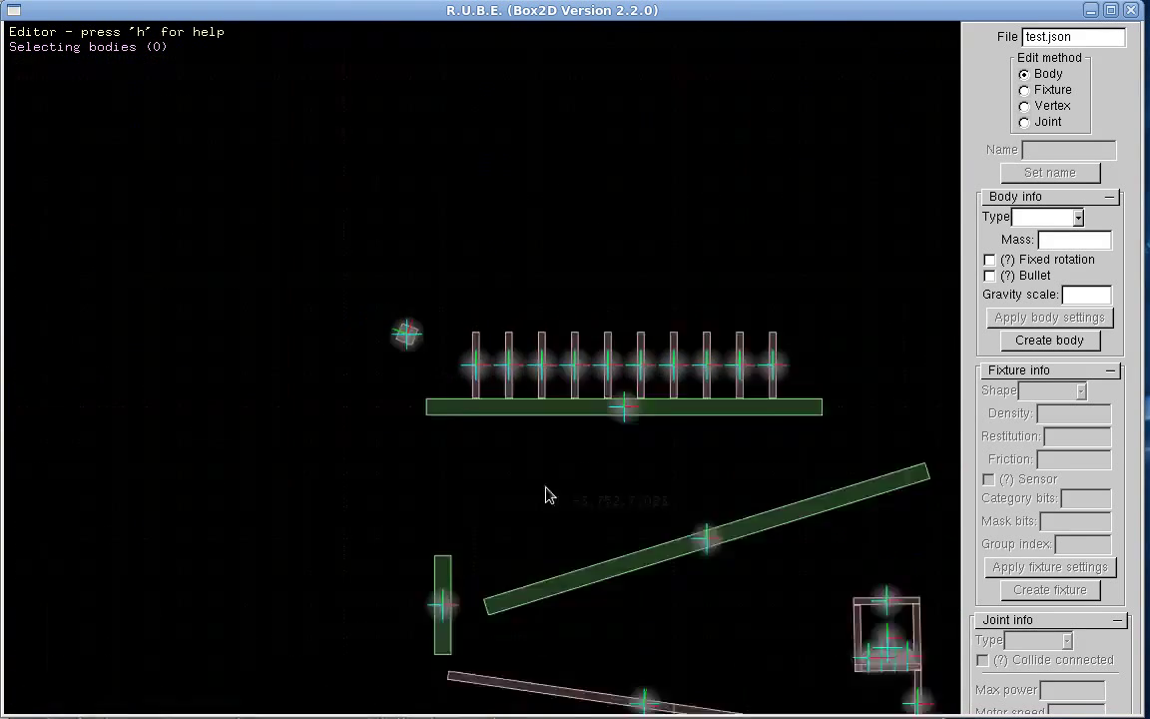
scroll(554, 519, "up", 5)
scroll(552, 246, "up", 2)
scroll(534, 290, "up", 2)
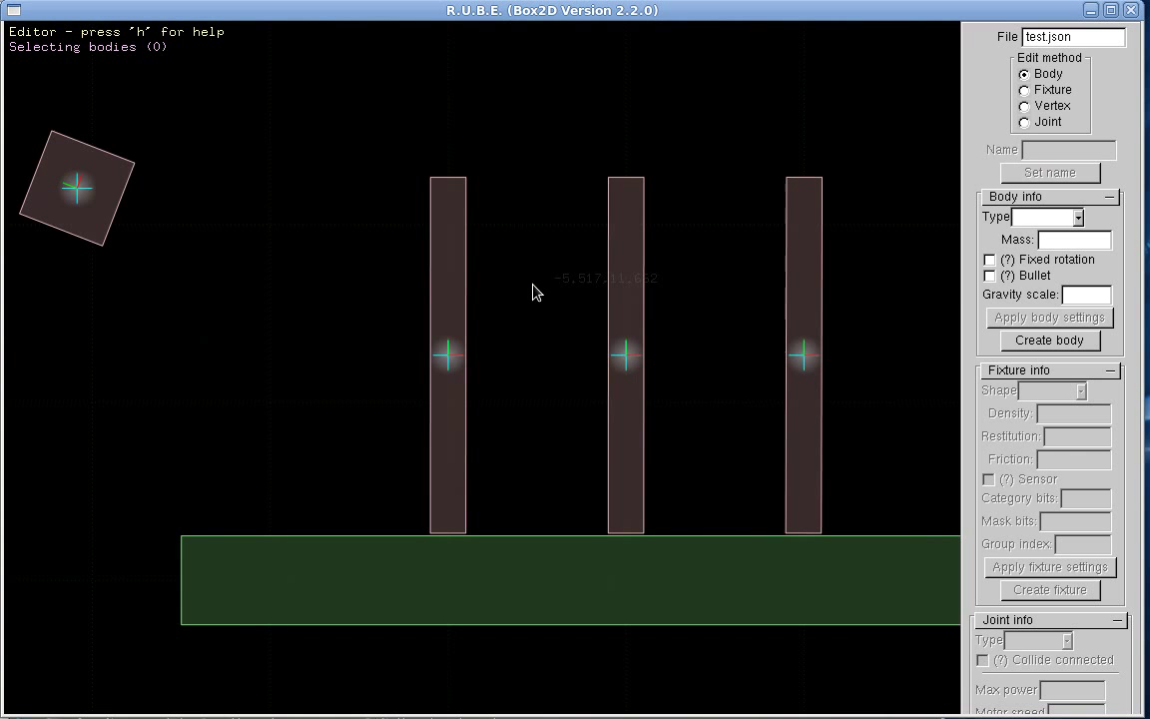
scroll(531, 284, "down", 2)
scroll(531, 284, "down", 2)
mouse_move(446, 361)
right_click_drag(295, 401, 513, 342)
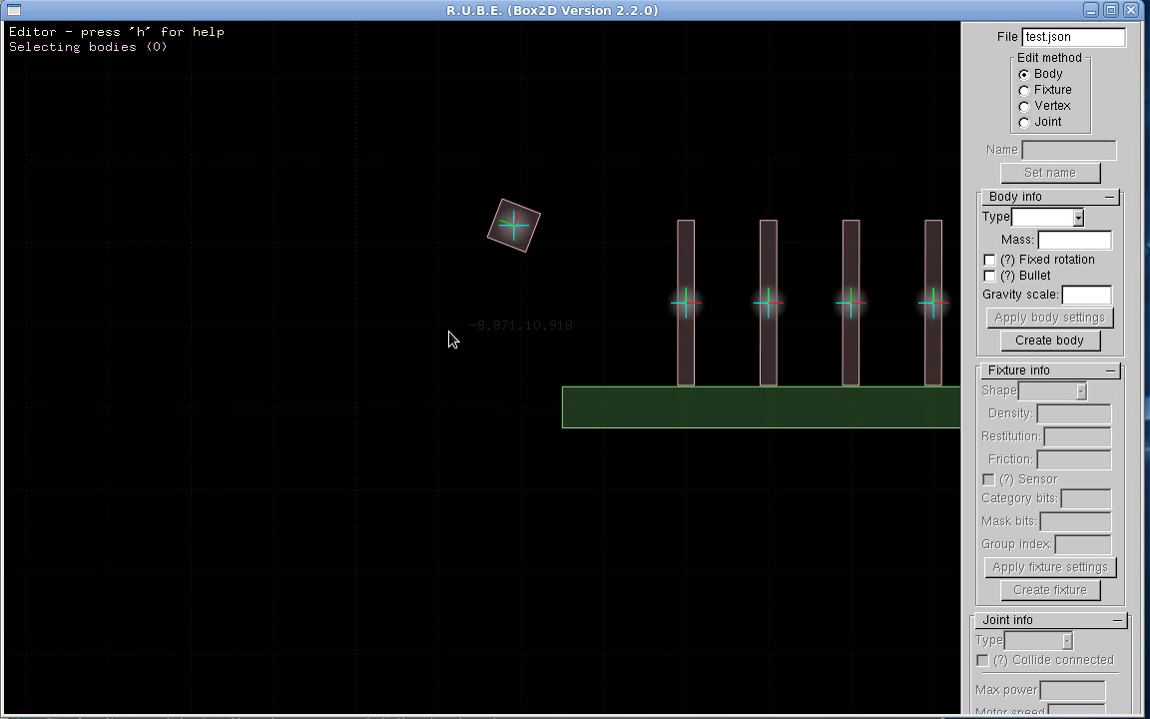
scroll(443, 319, "down", 2)
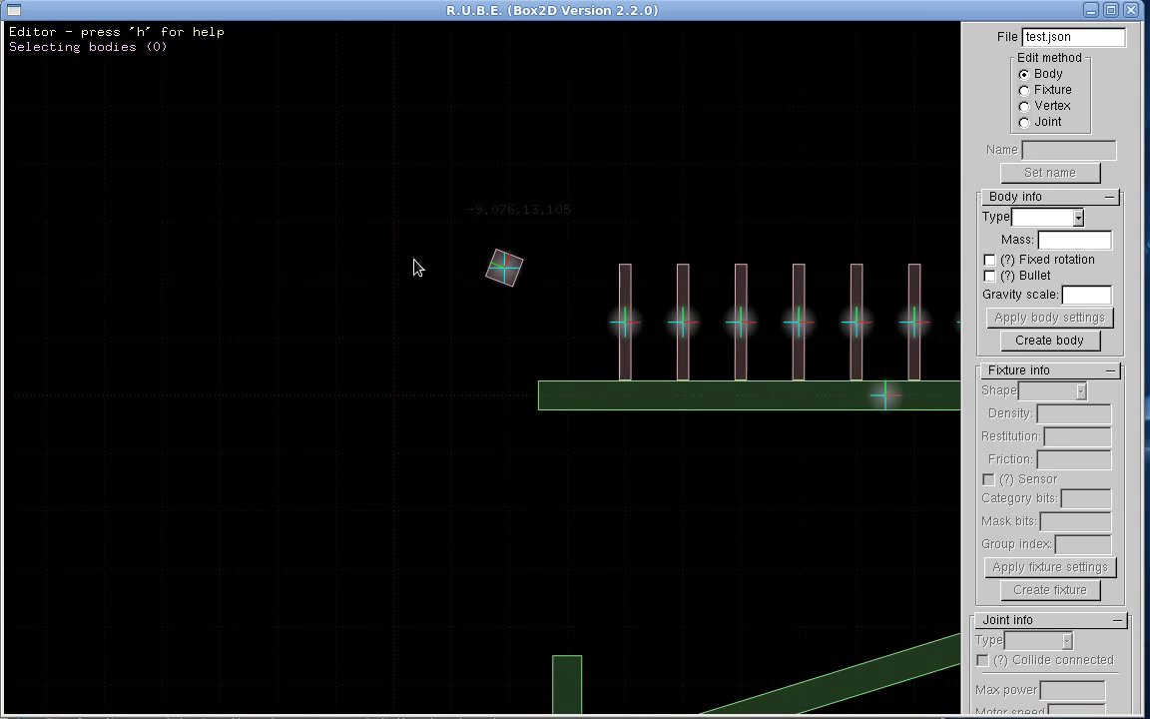
scroll(324, 328, "down", 4)
right_click_drag(509, 235, 424, 181)
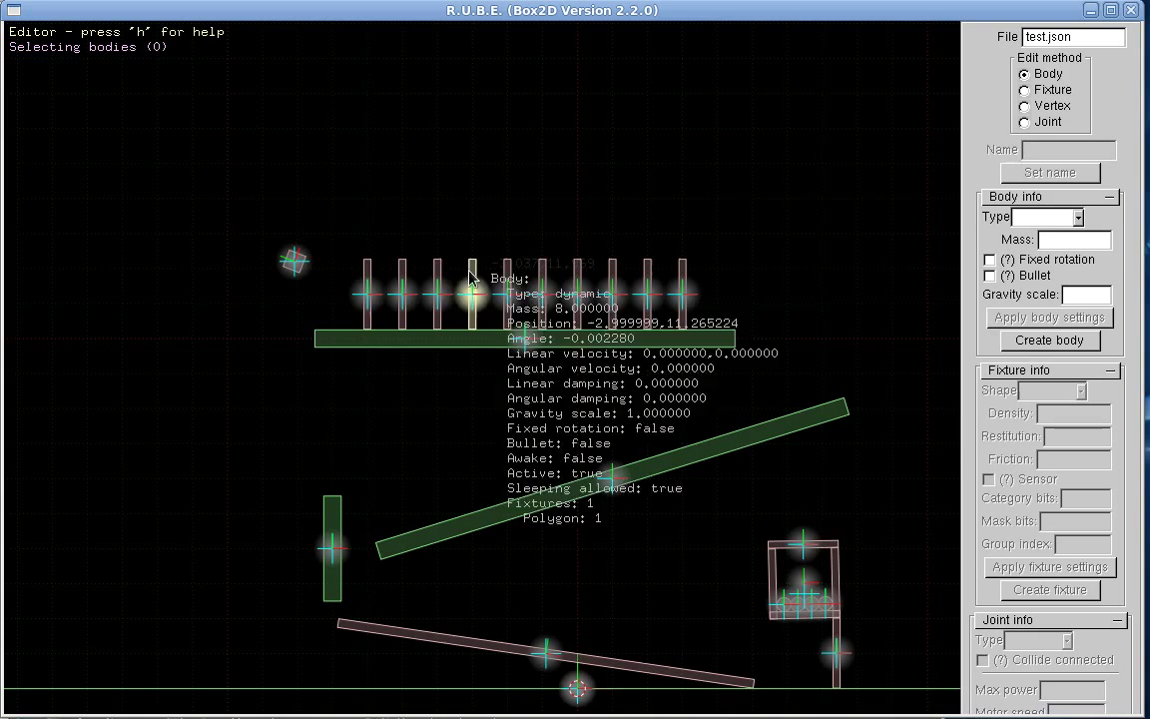
Step: Measure the distance from above the first domino to below the platform, take further measurements in the empty area, and finish measuring
scroll(445, 228, "up", 3)
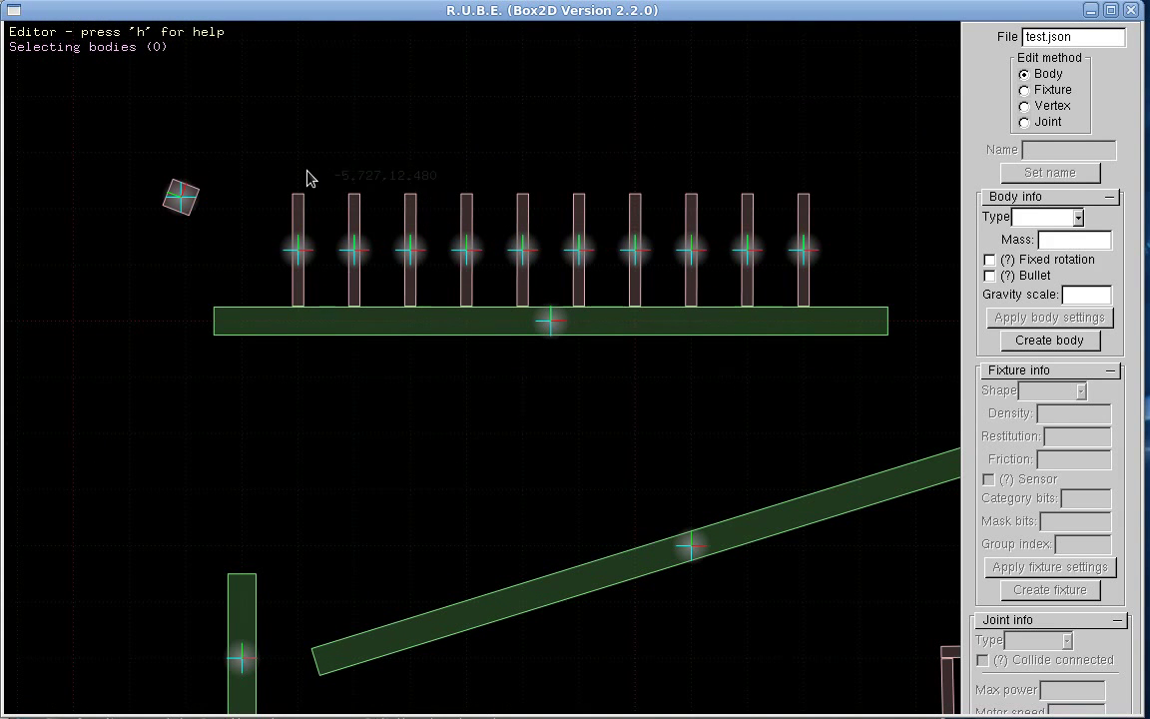
key("m")
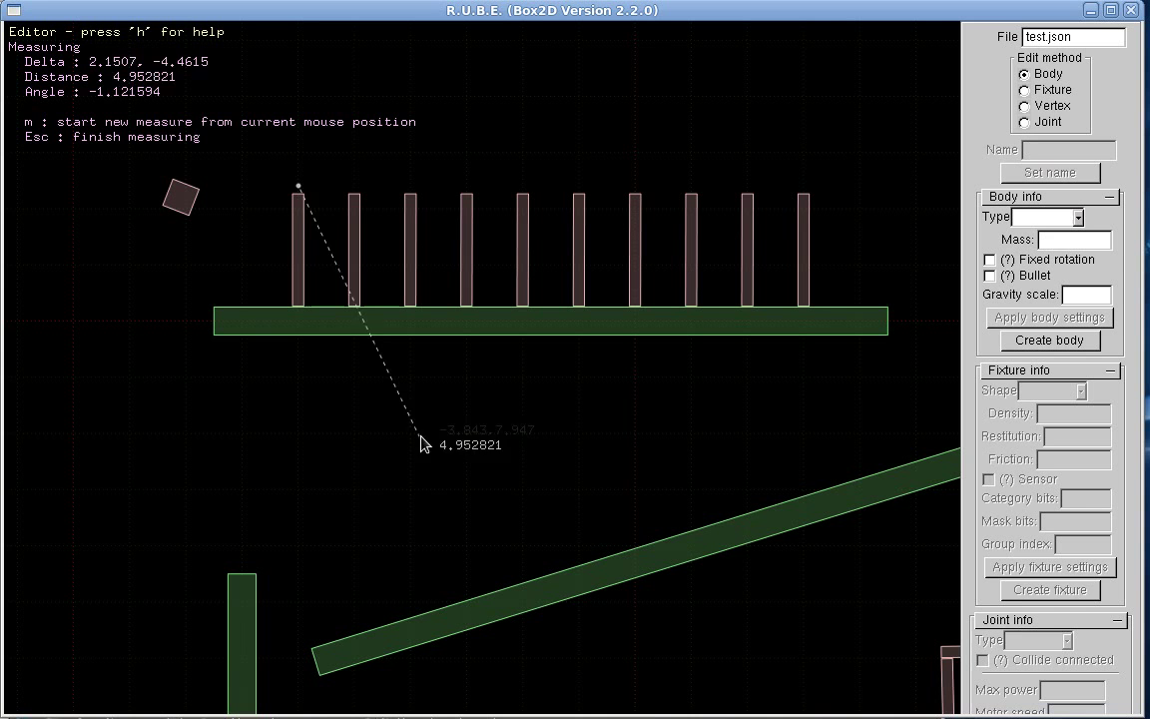
key("m")
key("m")
key("m")
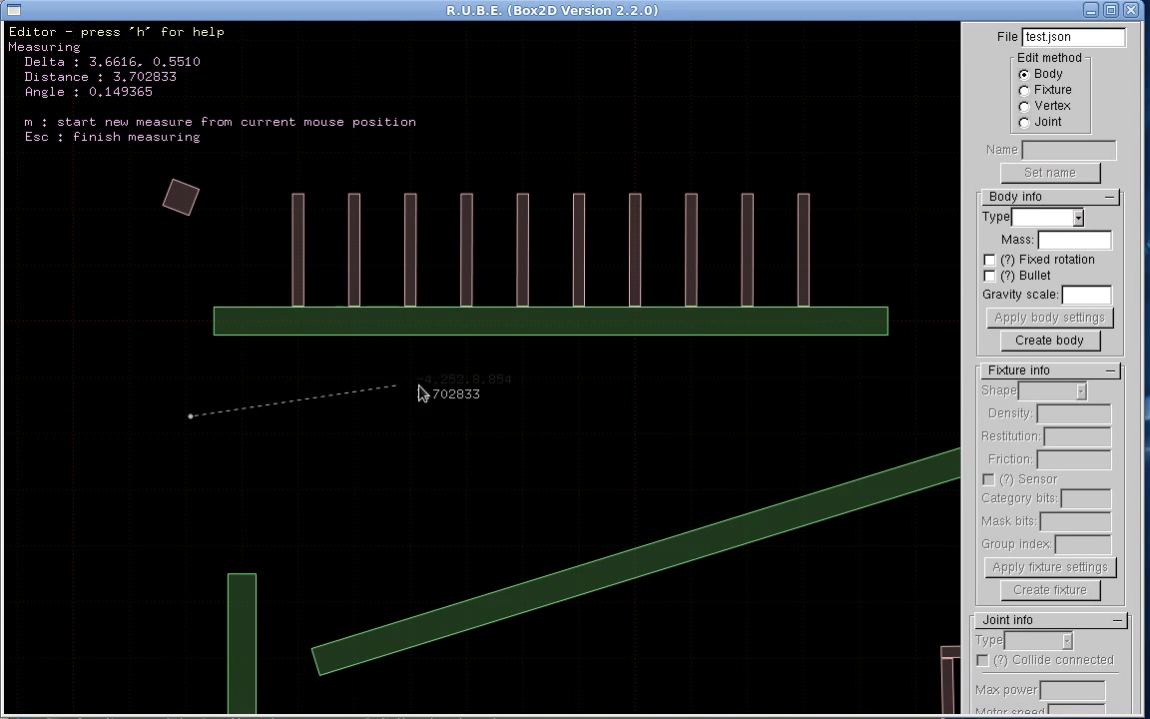
key("Escape")
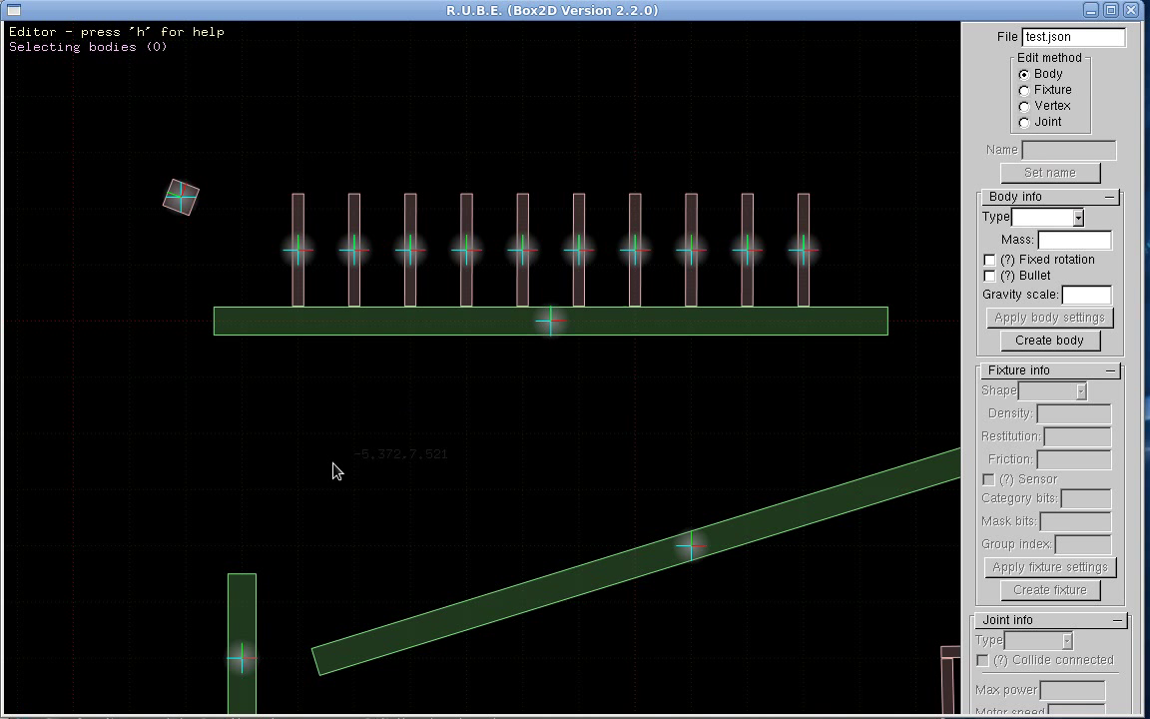
Step: Preview the Dominos scene in the Vertex, Fixture and Joint edit methods, and return to the Body edit method
right_click_drag(289, 628, 322, 394)
right_click_drag(292, 463, 258, 292)
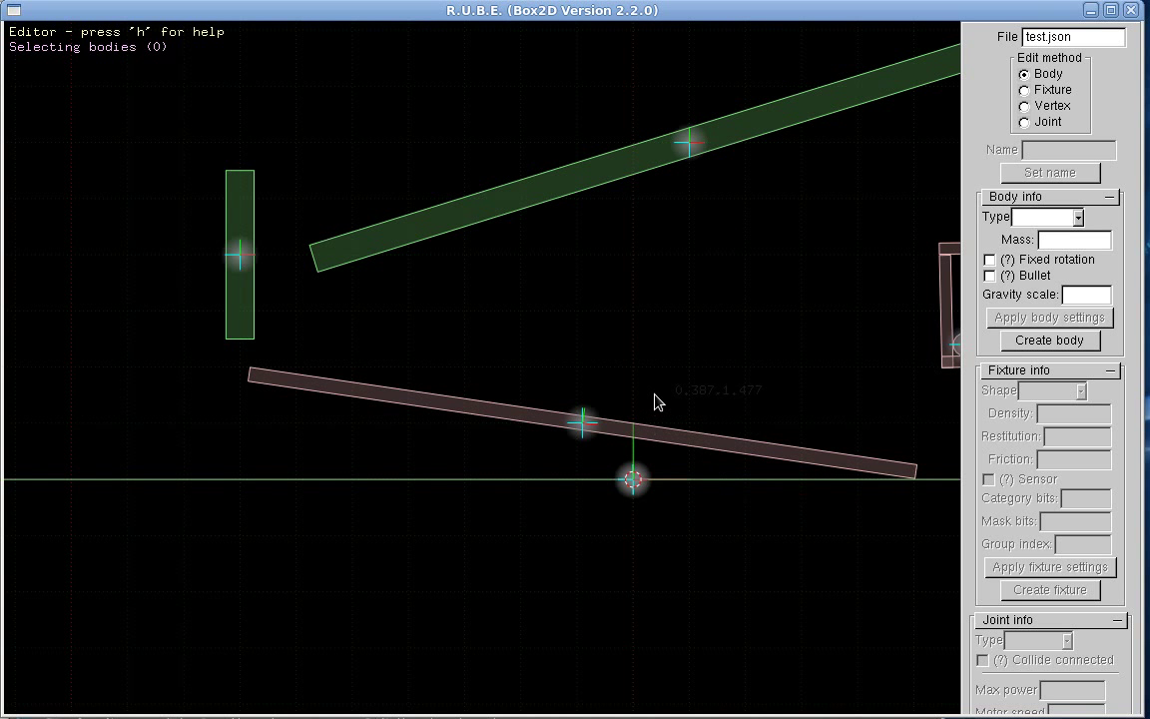
right_click_drag(567, 285, 512, 469)
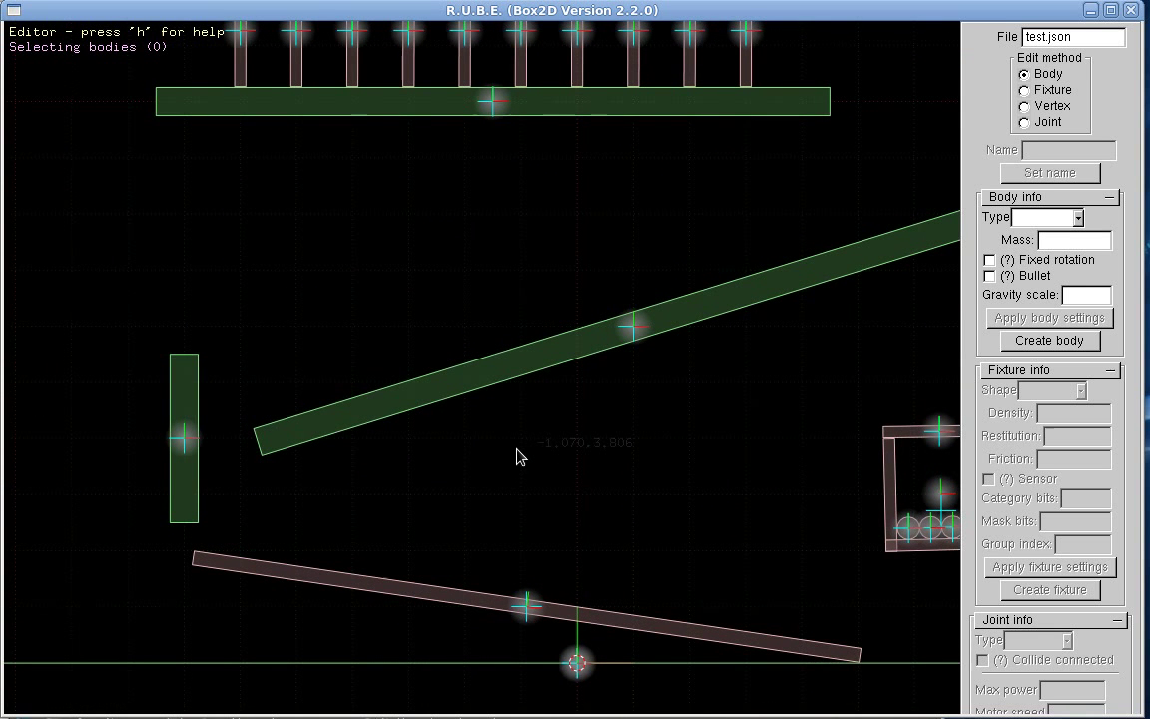
scroll(539, 340, "down", 3)
scroll(539, 339, "up", 2)
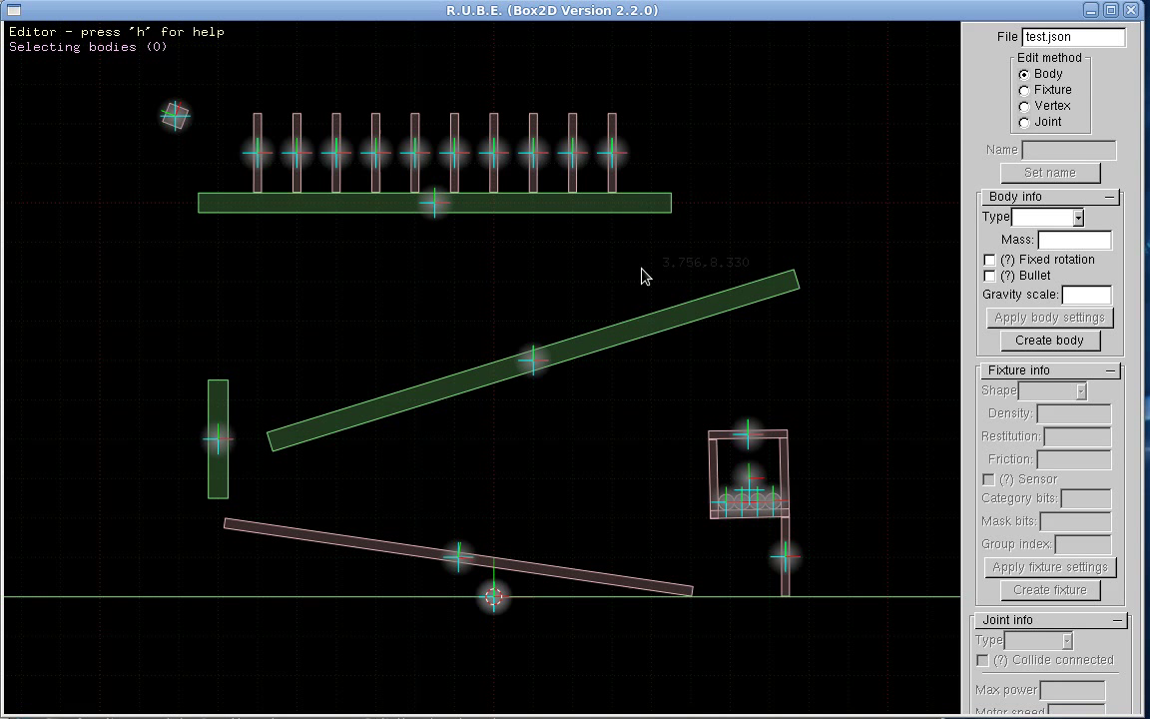
key("v")
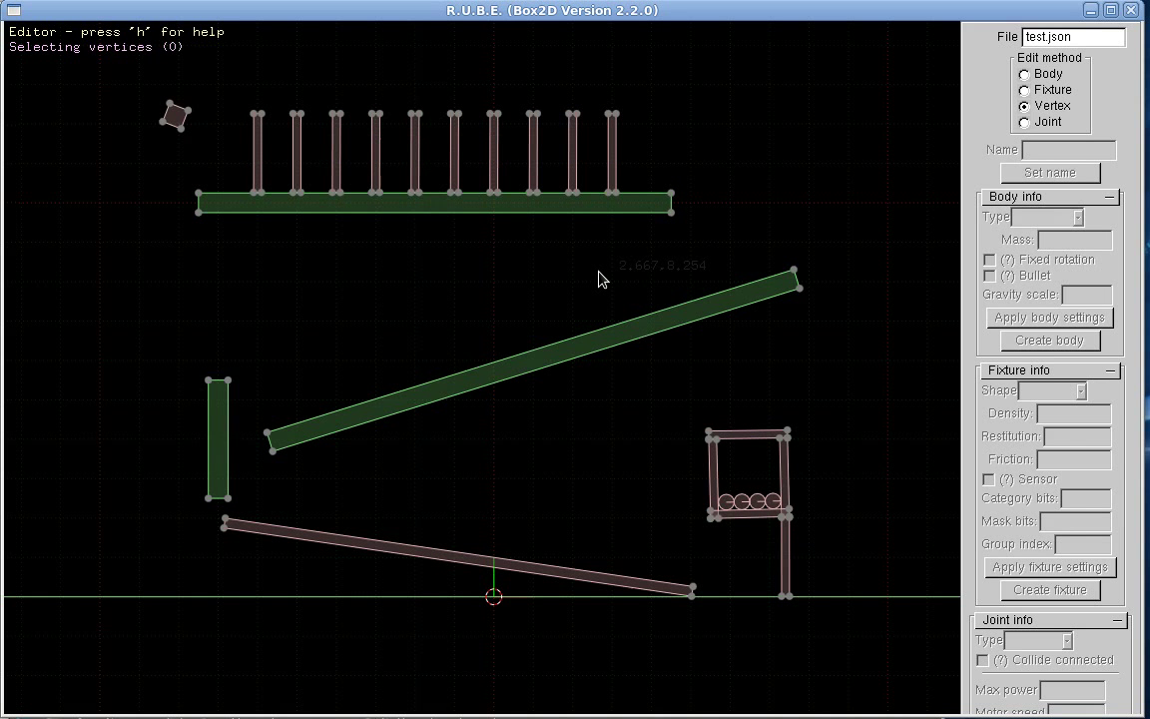
key("f")
key("v")
key("j")
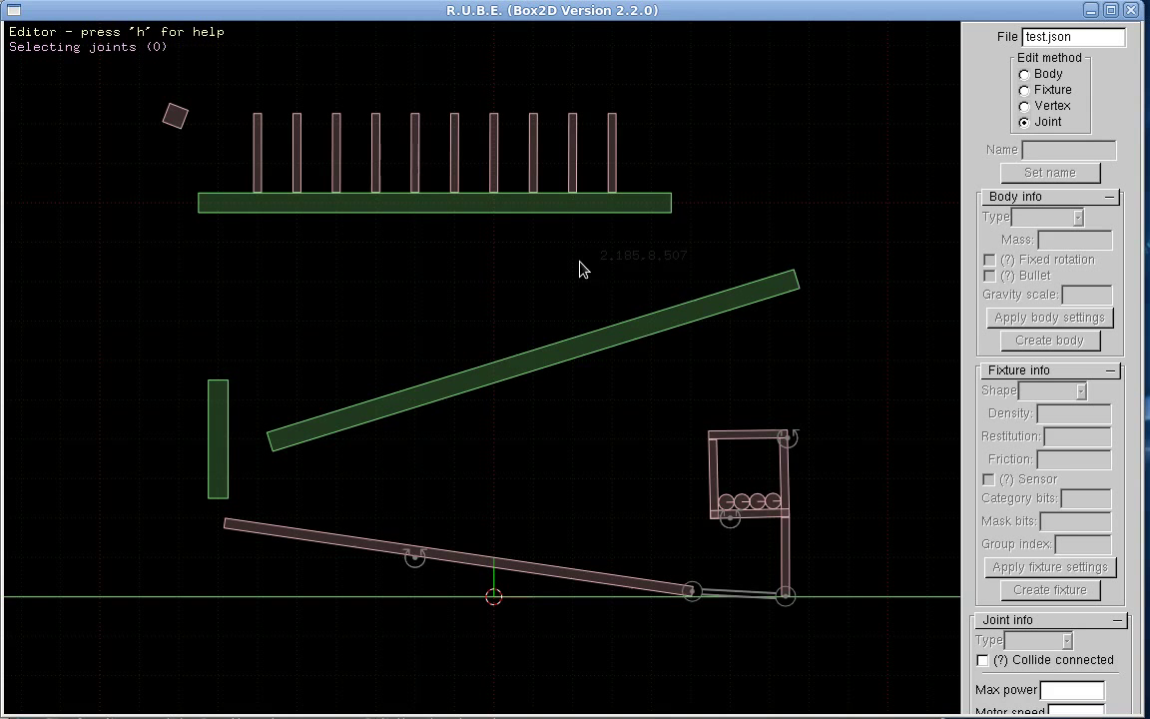
key("b")
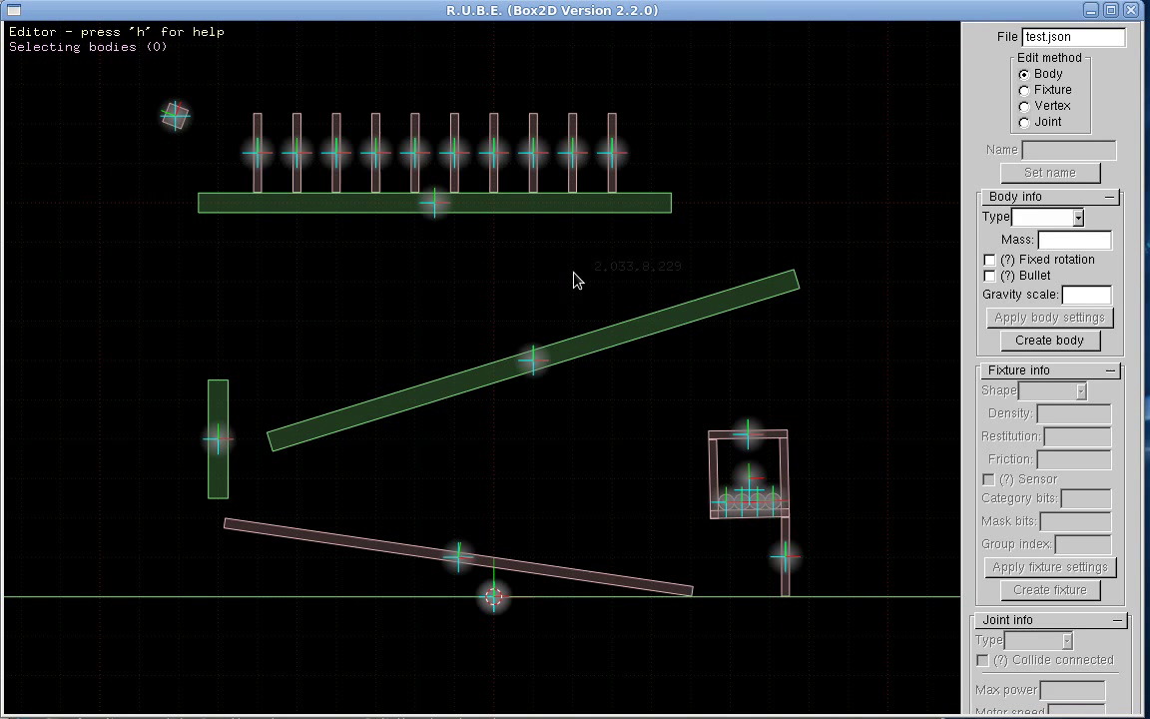
Step: Select the platform, ramp, upright wall and three middle dominoes together, and remove the centre domino and the platform from the selection
mouse_move(532, 357)
left_click(436, 204)
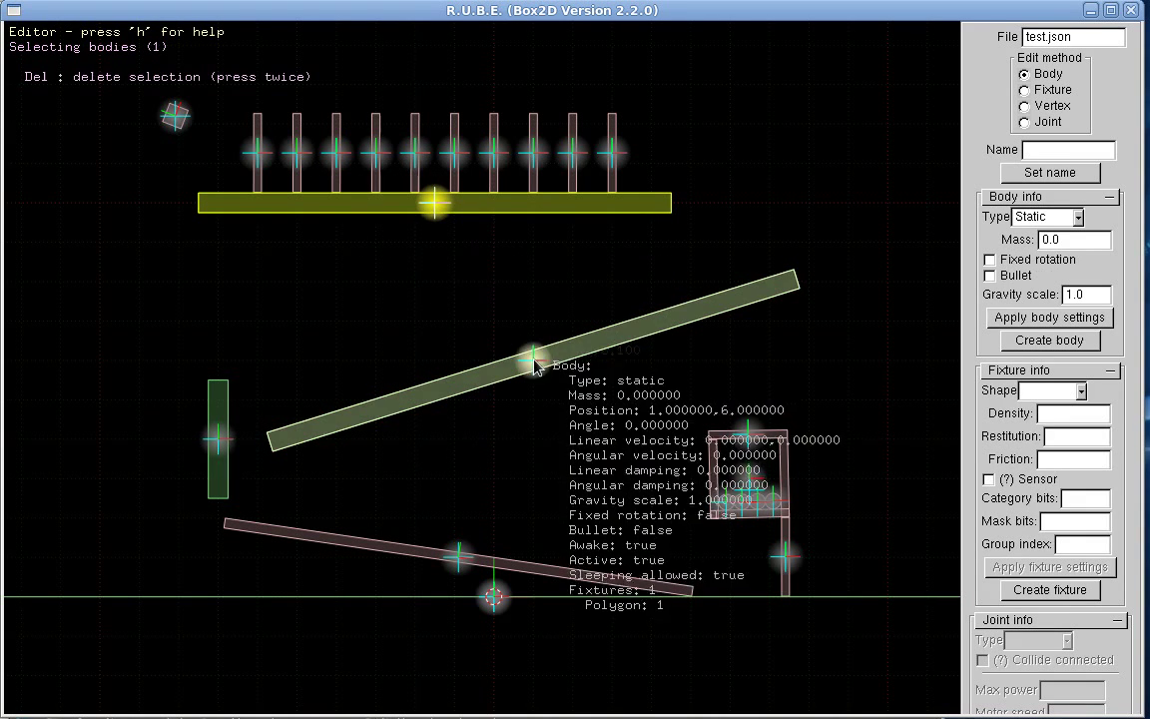
left_click(534, 364, "shift")
left_click(217, 437, "shift")
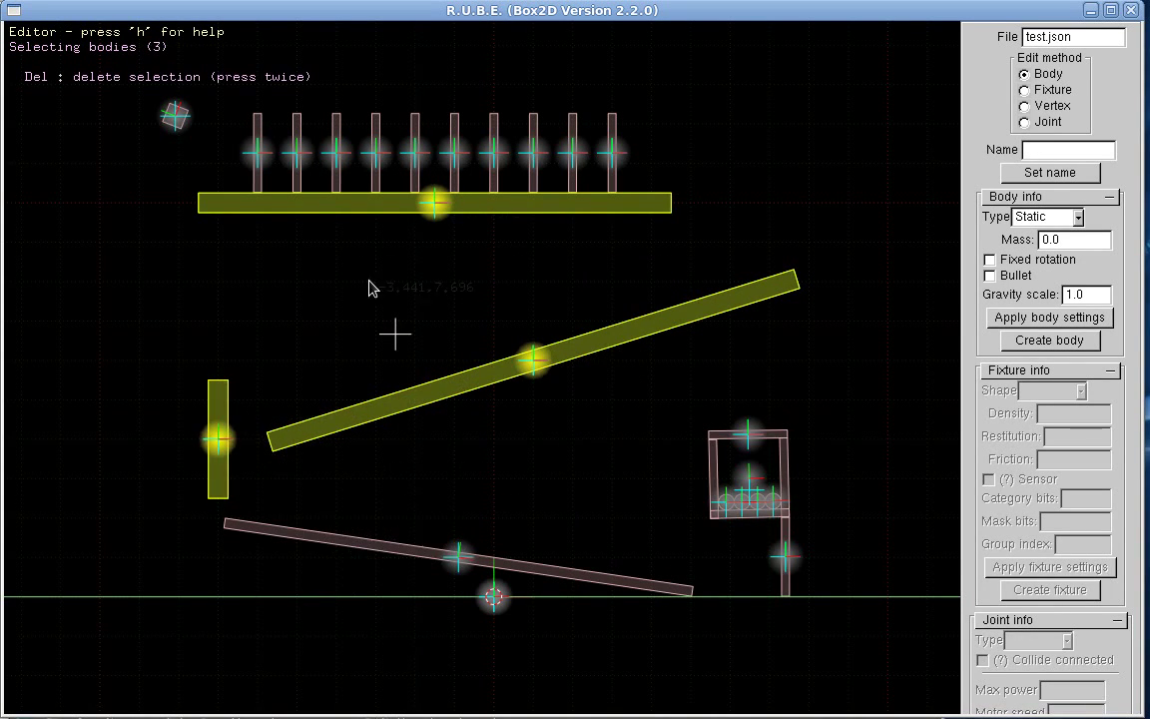
left_click(417, 157, "shift")
left_click(454, 157, "shift")
left_click(493, 157, "shift")
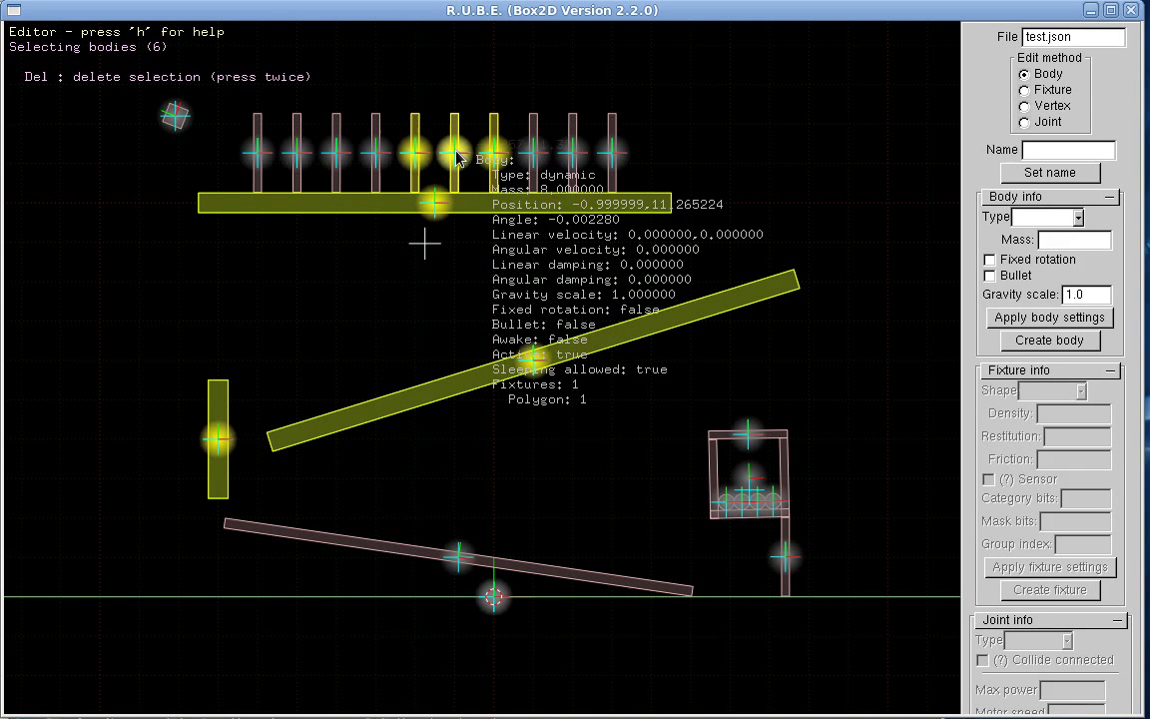
left_click(456, 157, "shift")
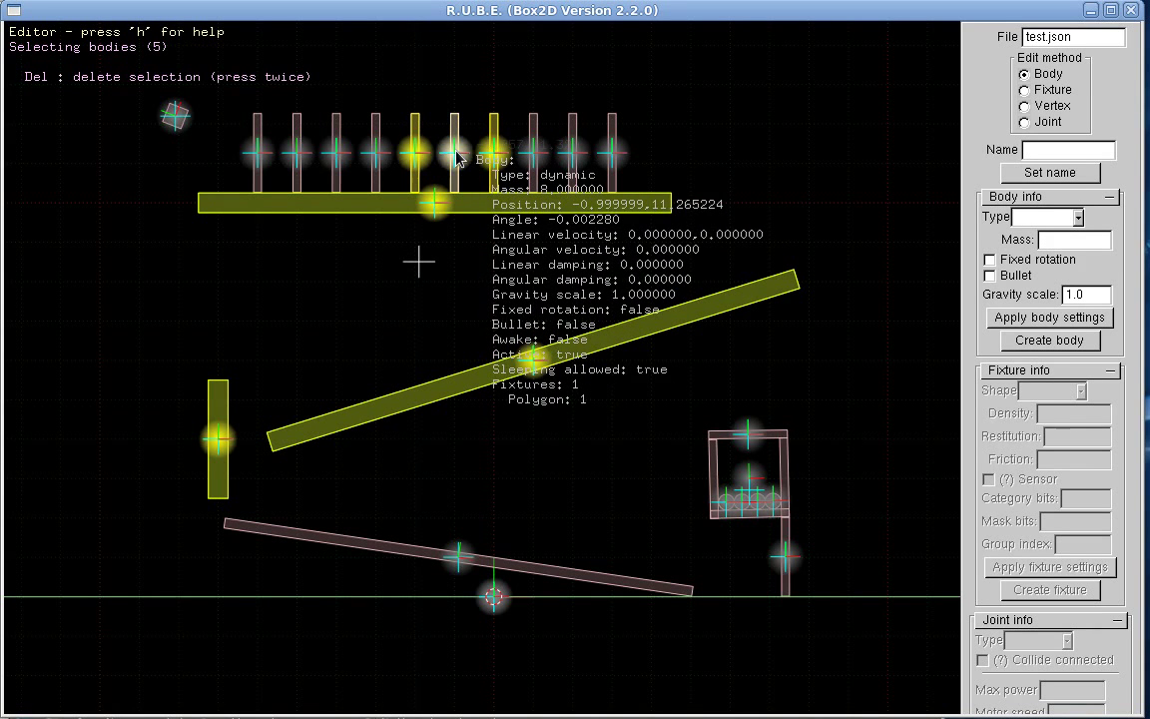
left_click(431, 201, "shift")
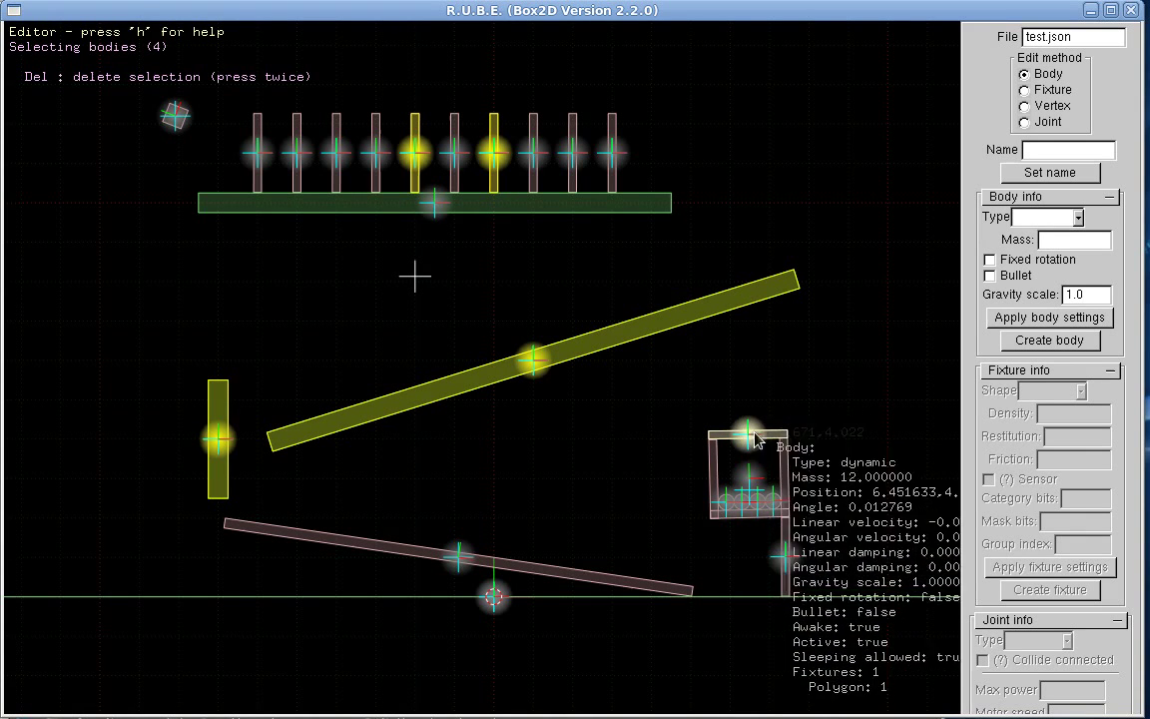
Step: Disambiguate the overlapping bodies at the world origin and finish without selecting either one
scroll(539, 410, "up", 3)
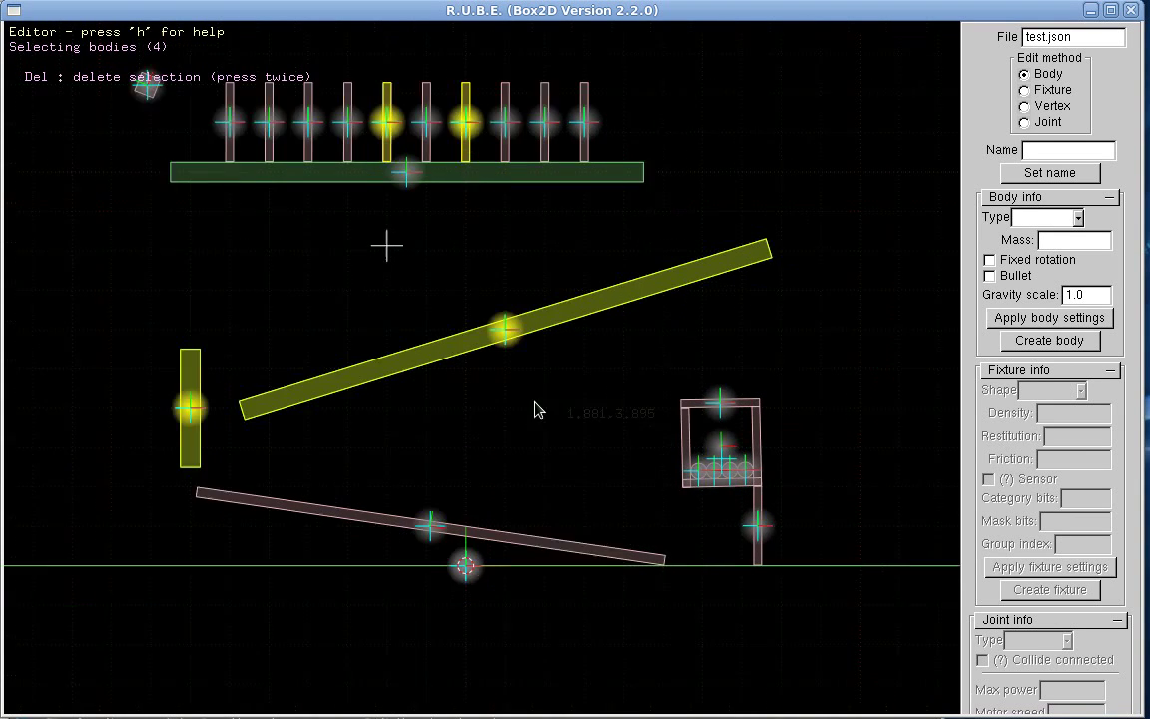
scroll(502, 420, "up", 3)
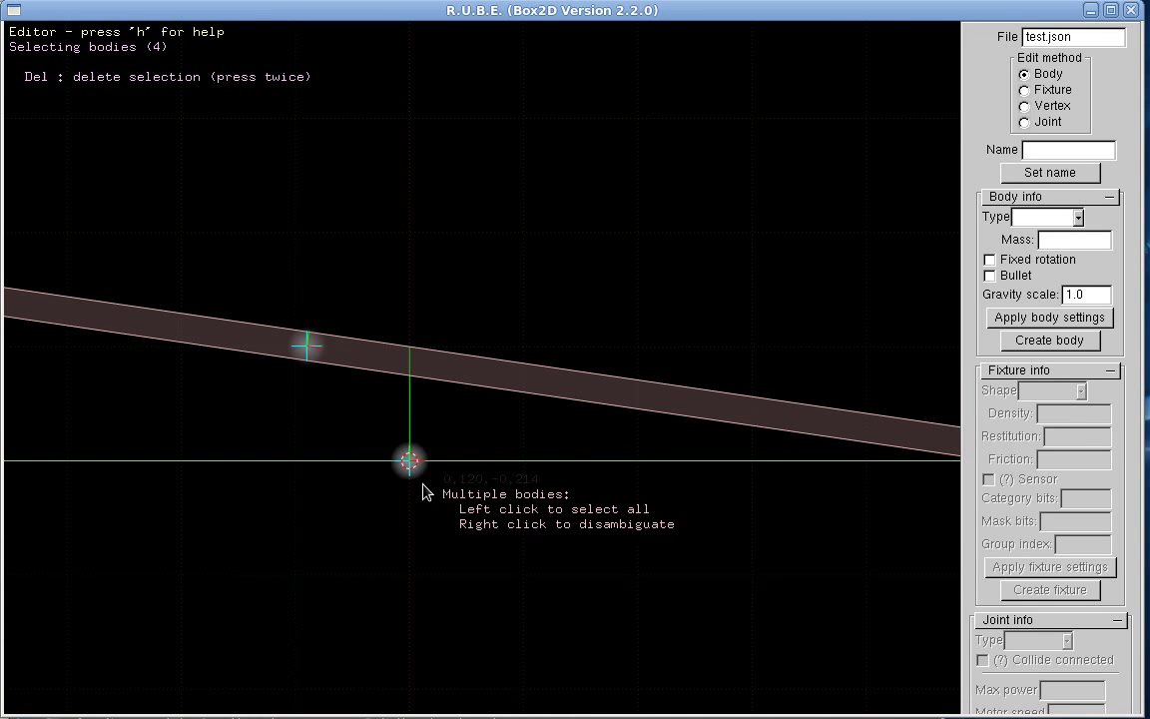
right_click(410, 463)
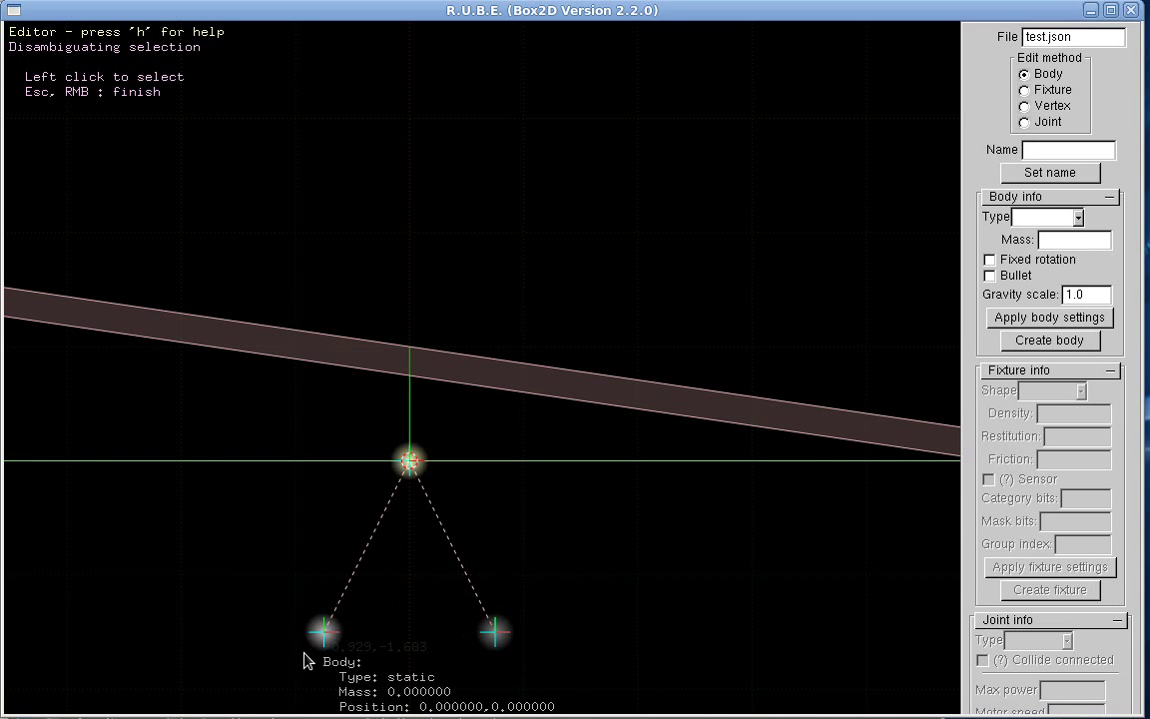
right_click(497, 602)
Step: Inspect the body attributes of the last domino in the row, and clear the current body selection
scroll(521, 475, "down", 12)
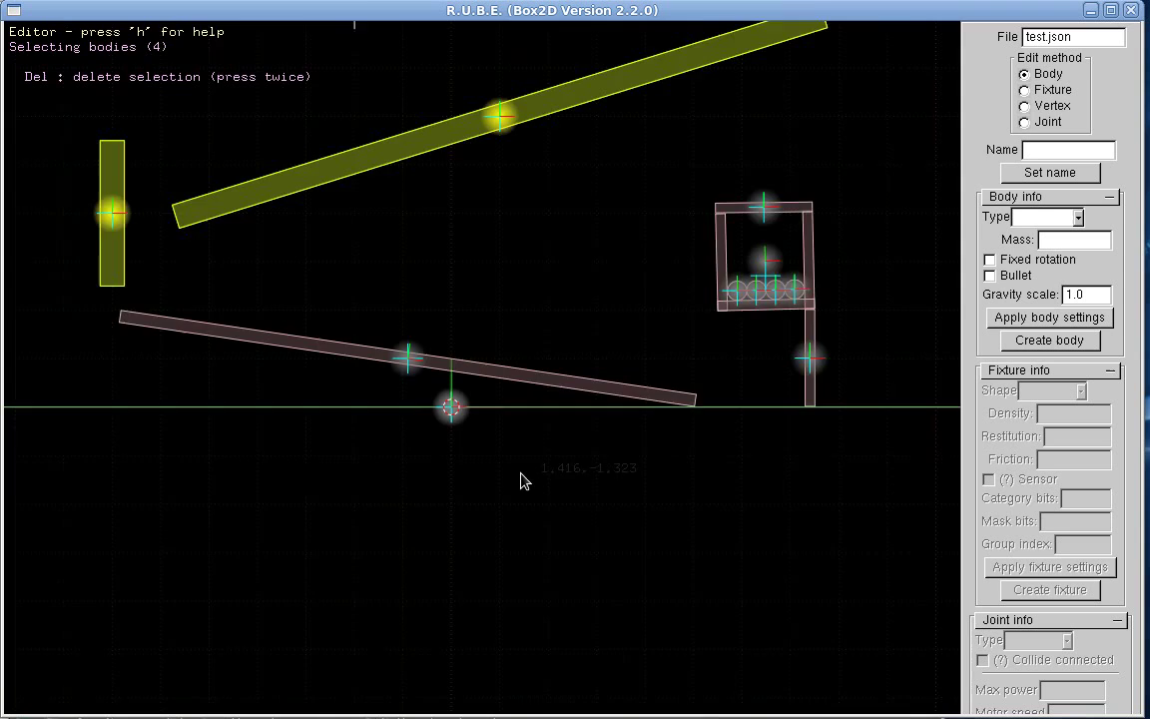
scroll(525, 469, "up", 2)
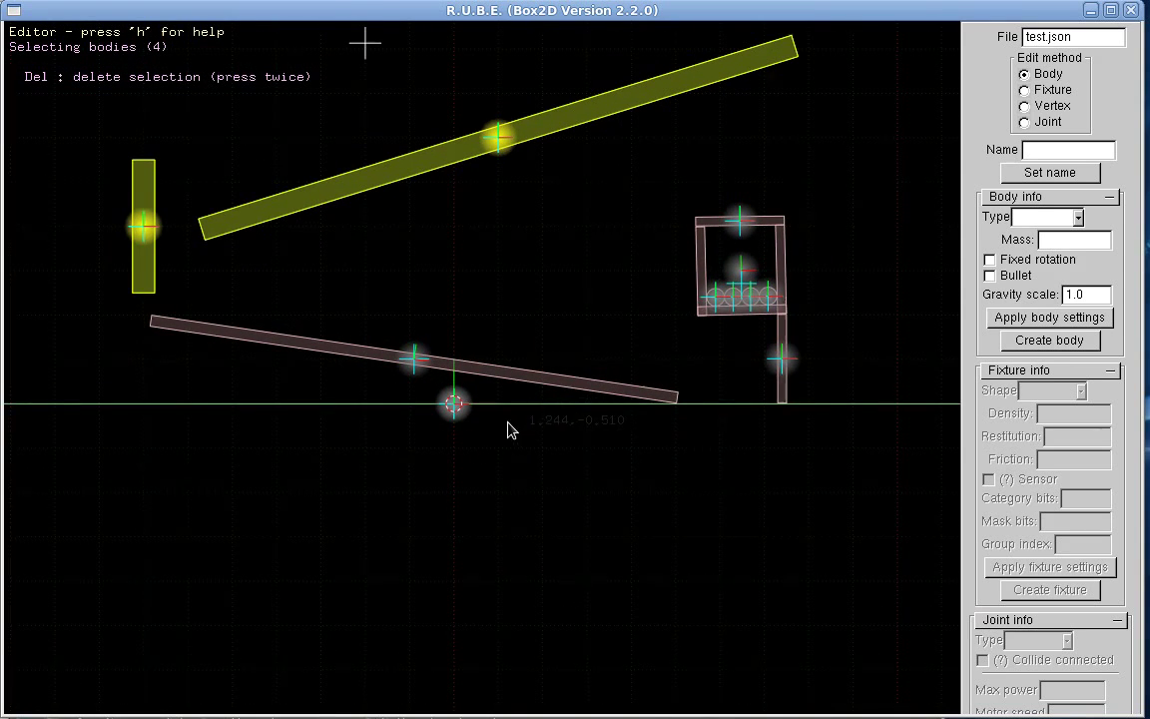
scroll(509, 417, "down", 3)
right_click_drag(519, 249, 534, 420)
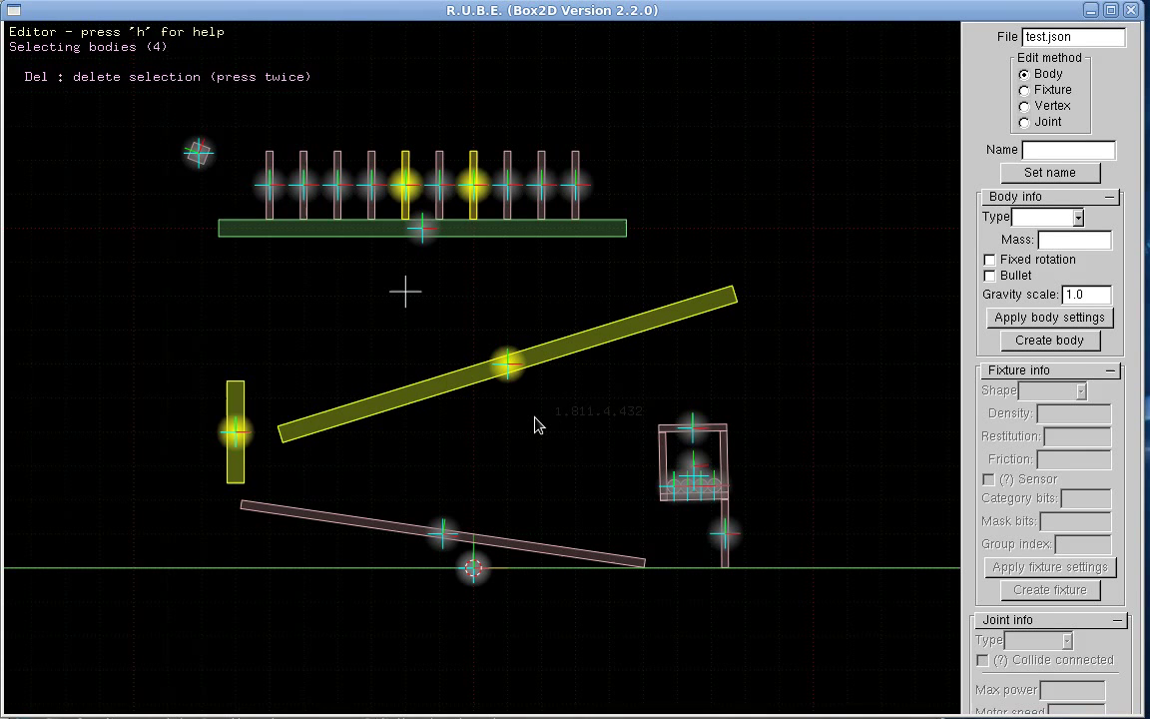
mouse_move(536, 370)
mouse_move(568, 183)
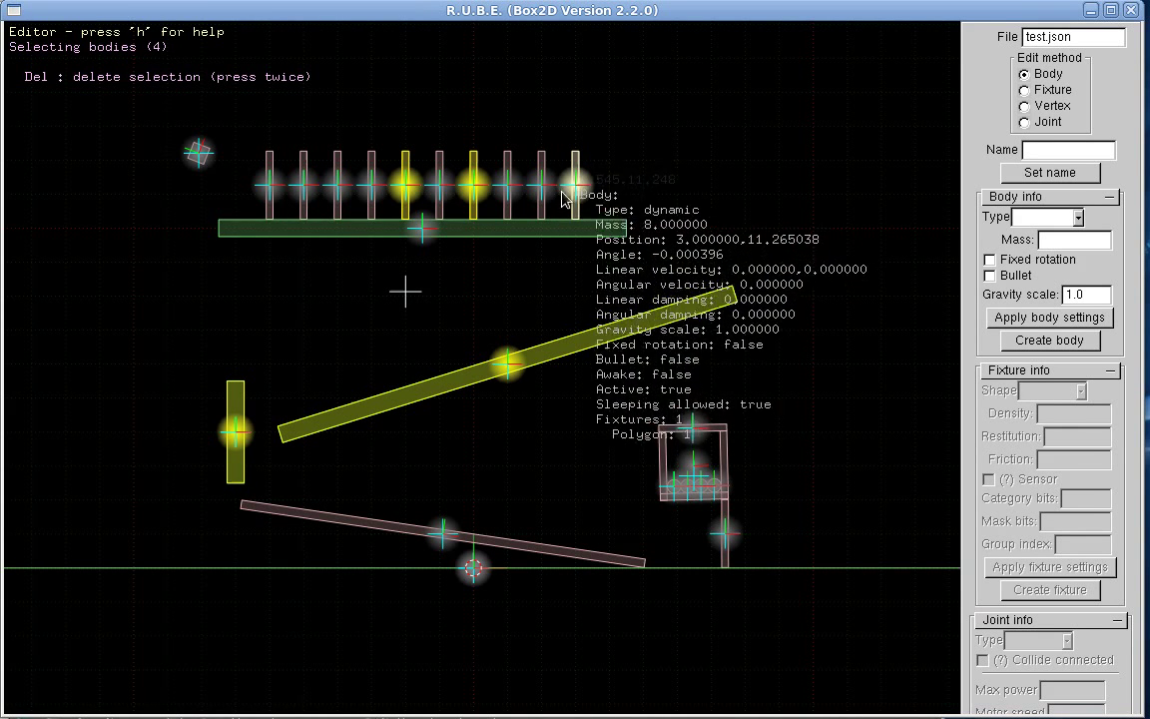
left_click(537, 293)
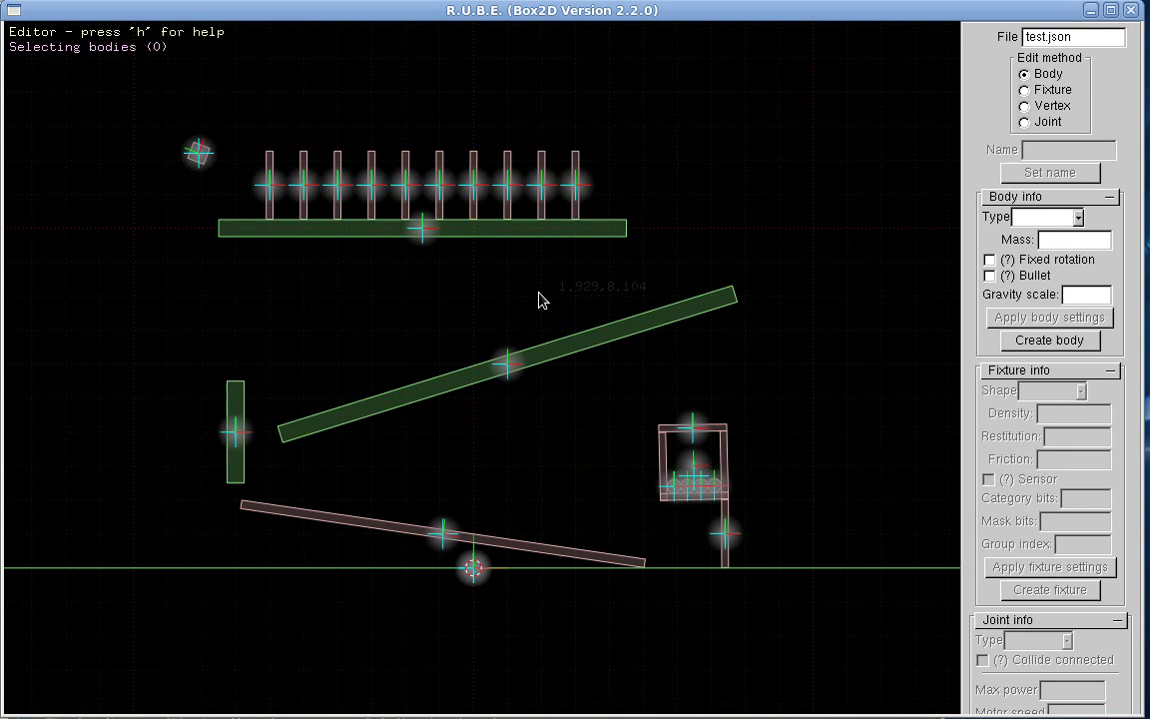
Step: Switch the edit method to Fixture and select the platform's fixture, followed by the bottom fixture of the ball container
key("f")
mouse_move(447, 233)
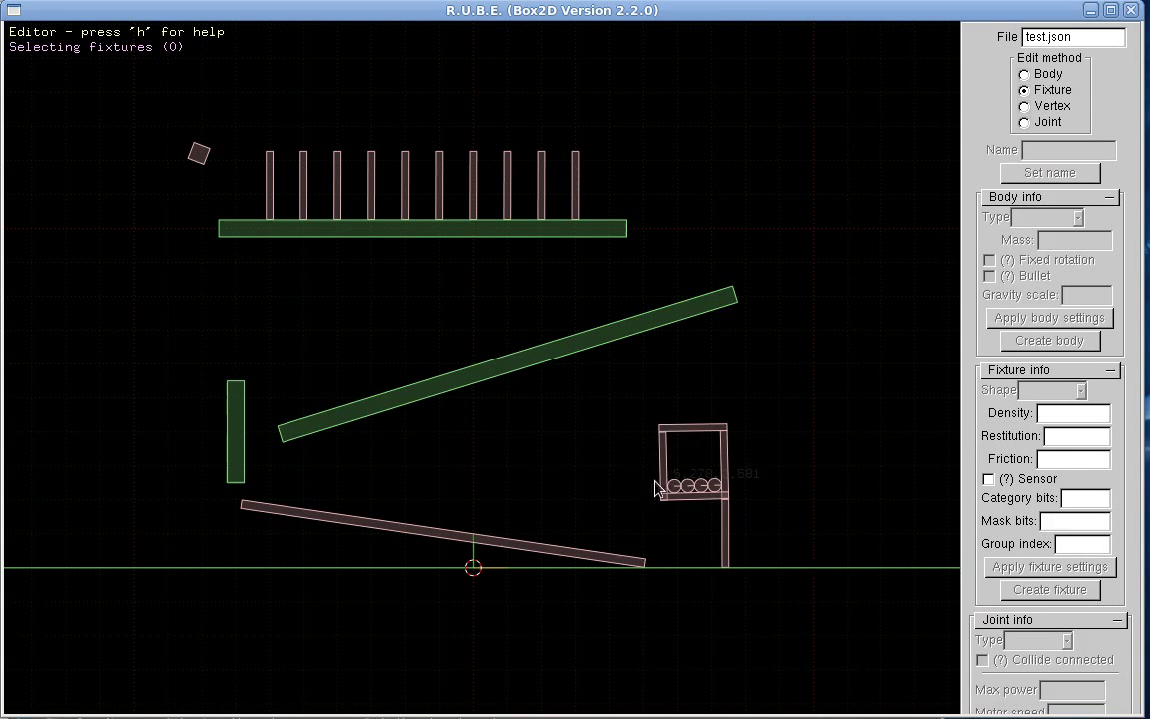
mouse_move(672, 487)
left_click(539, 232)
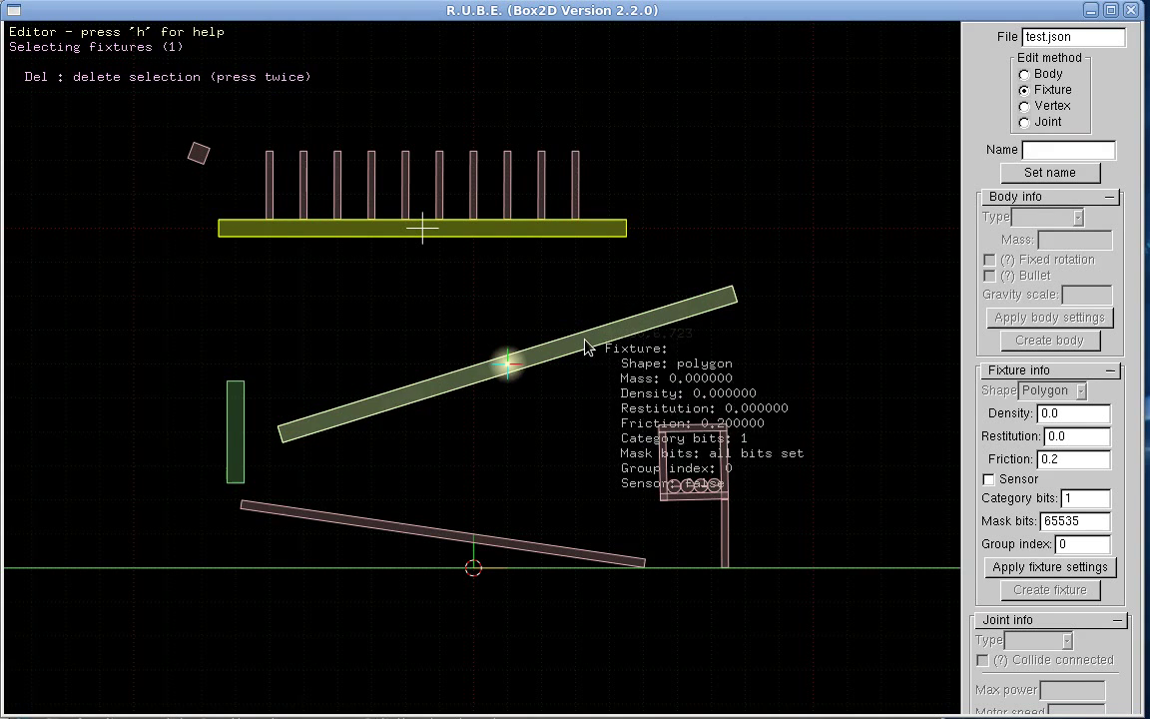
left_click(704, 498)
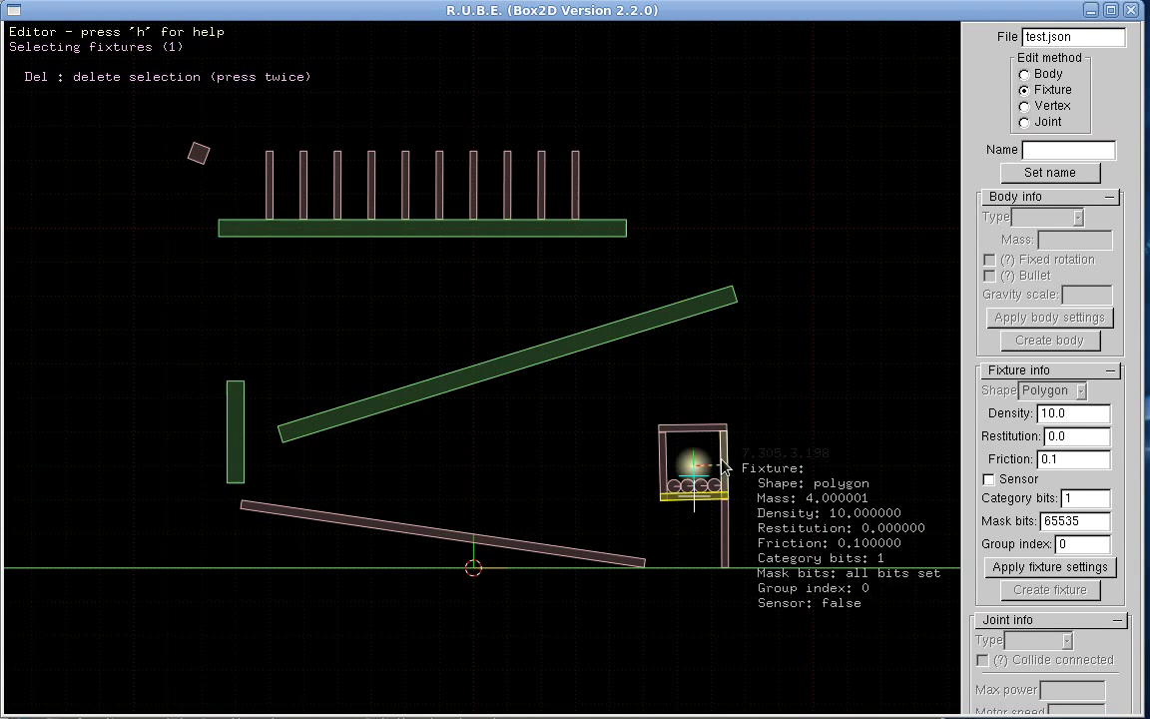
Step: Examine the ball container up close, including the fixture attributes of its two side walls
right_click_drag(743, 423, 597, 391)
scroll(682, 615, "up", 14)
right_click_drag(671, 617, 319, 361)
scroll(369, 459, "up", 3)
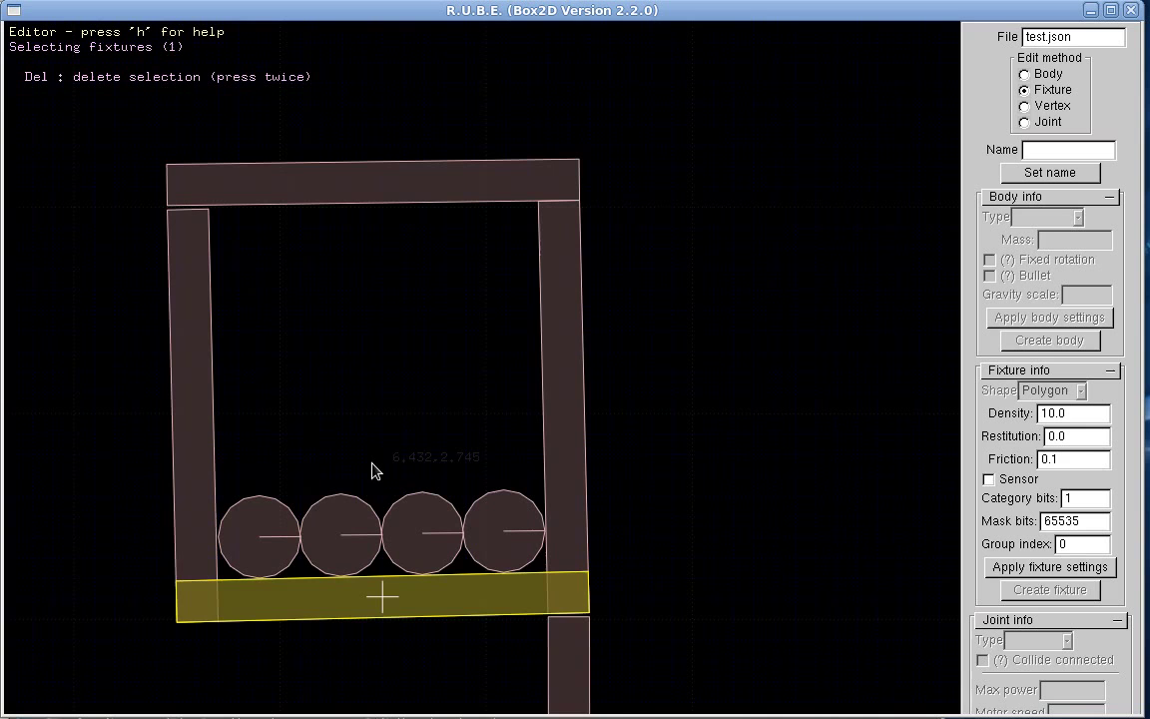
right_click_drag(380, 421, 441, 408)
mouse_move(626, 333)
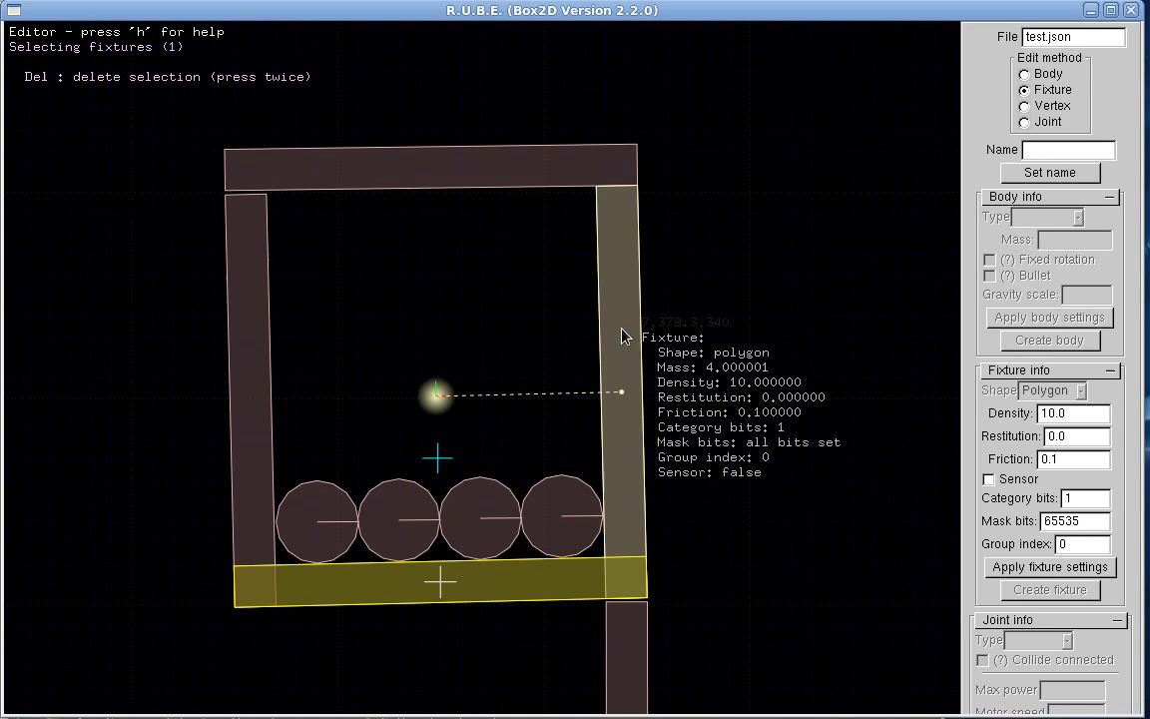
mouse_move(256, 344)
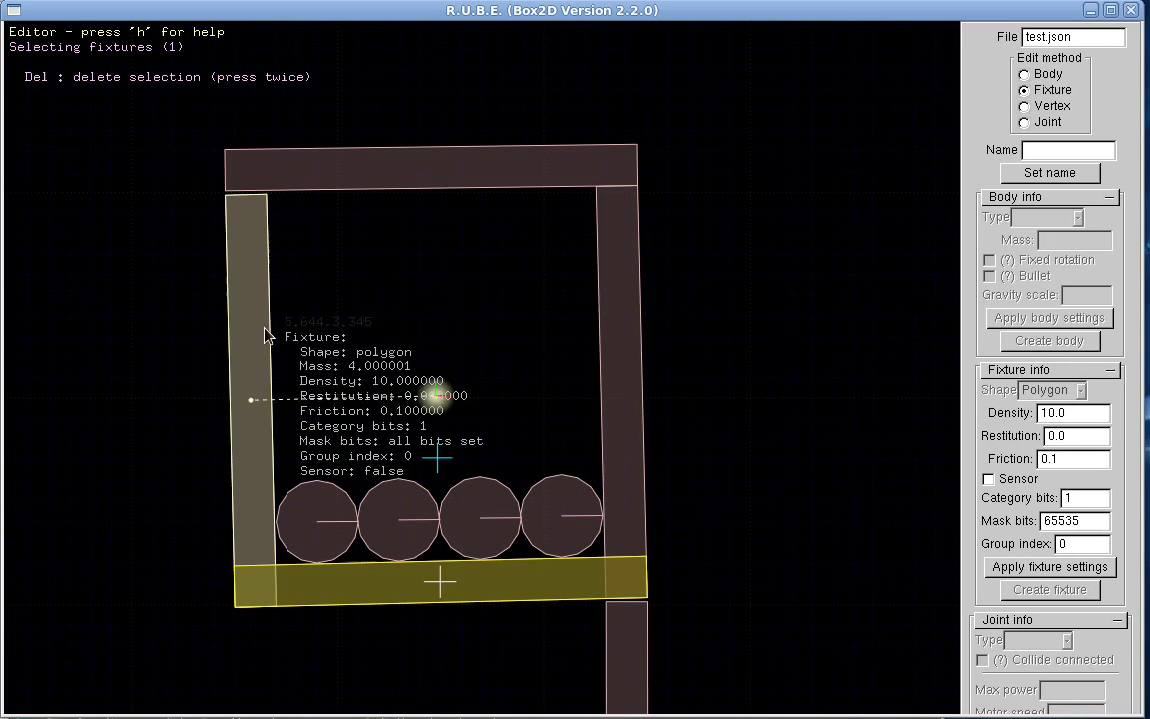
Step: Select the ball container's bottom and both side wall fixtures together
mouse_move(615, 468)
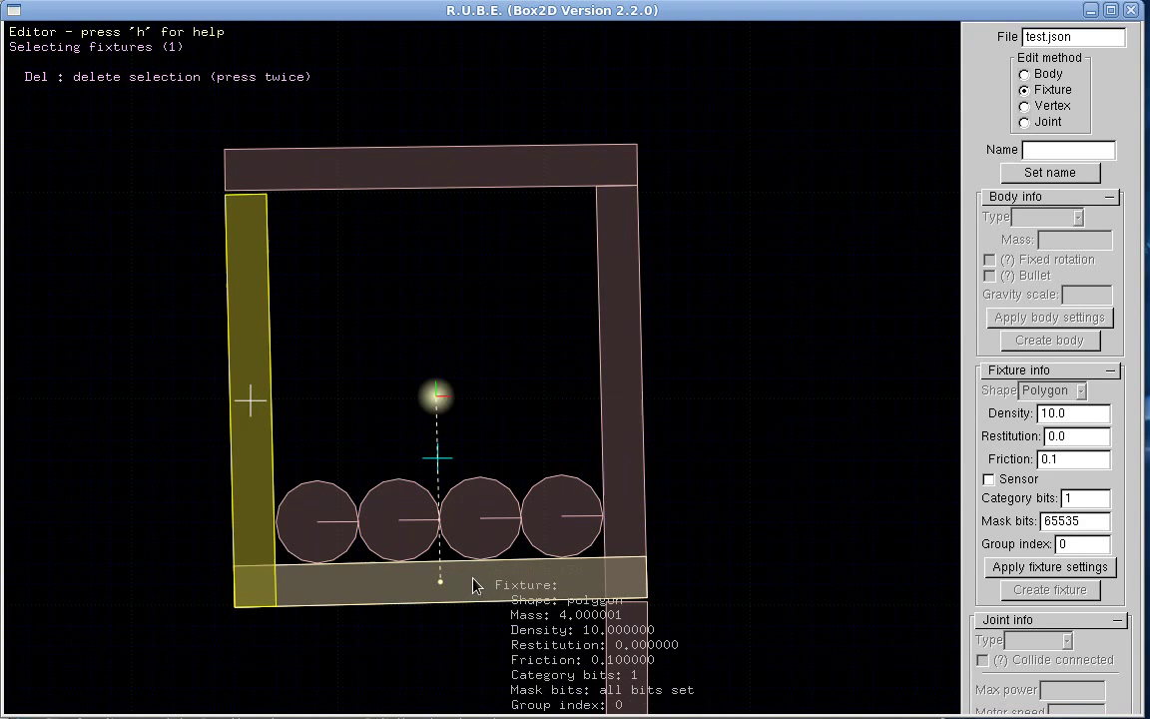
left_click(619, 378, "shift")
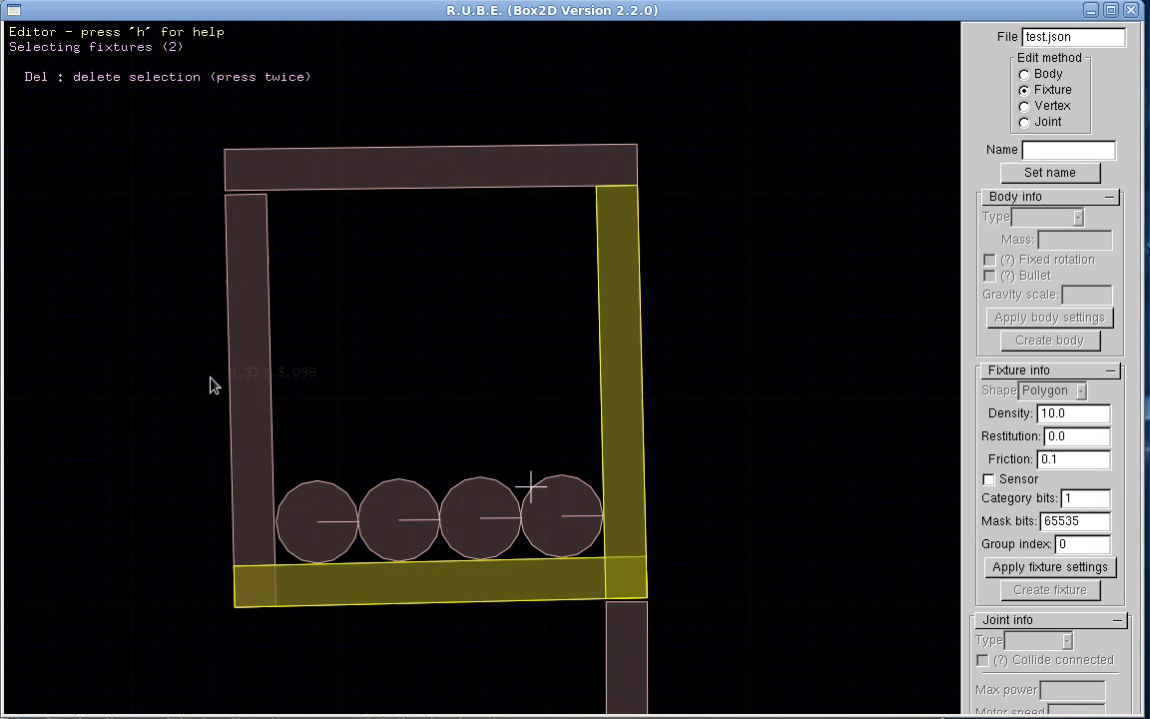
left_click(250, 394, "shift")
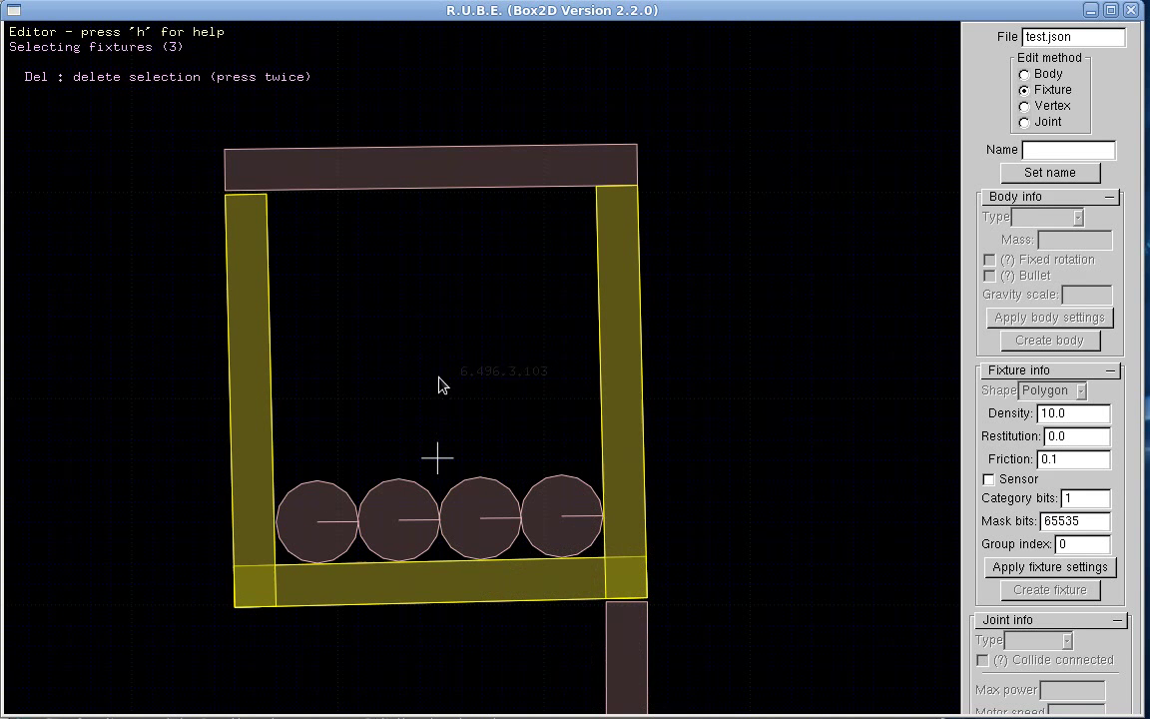
Step: Switch the edit method back to Body and examine the ball container as a single body among the other bodies
key("b")
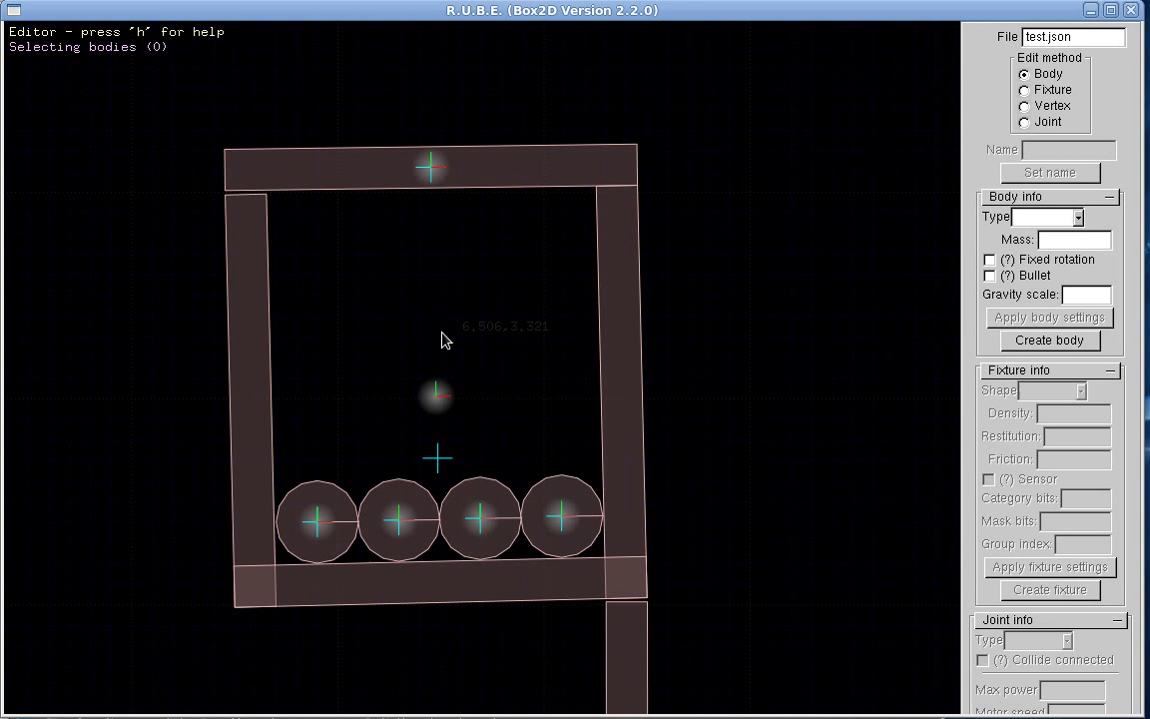
scroll(479, 379, "down", 6)
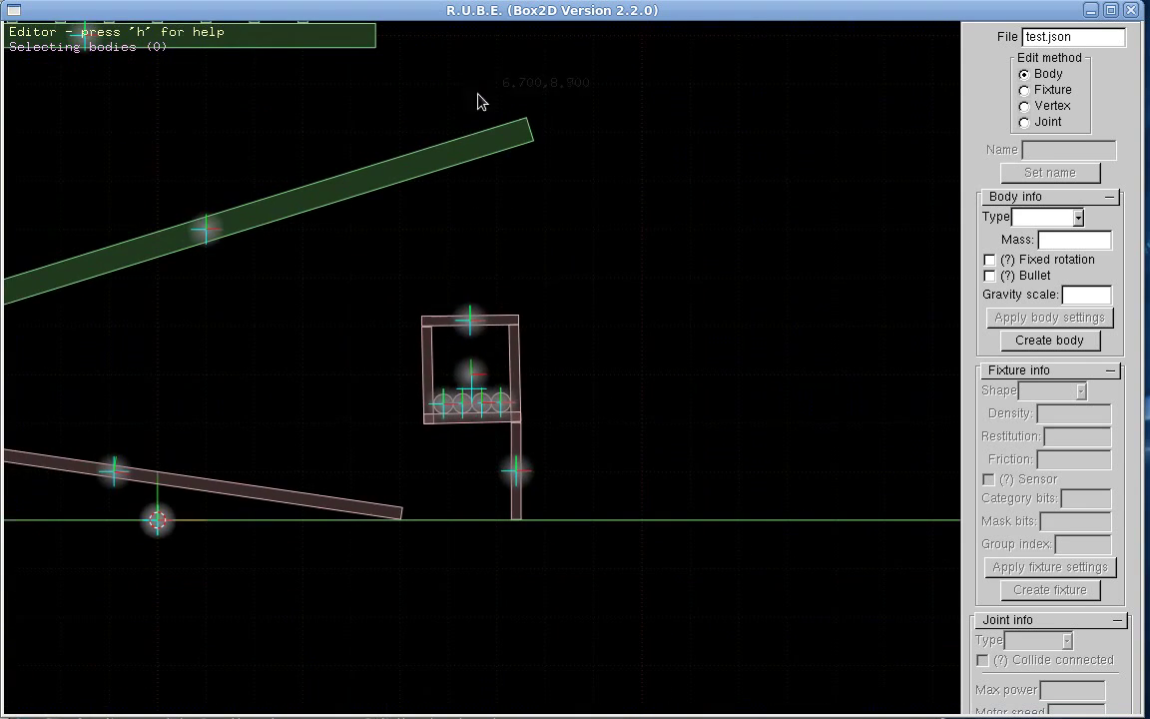
right_click_drag(284, 344, 543, 477)
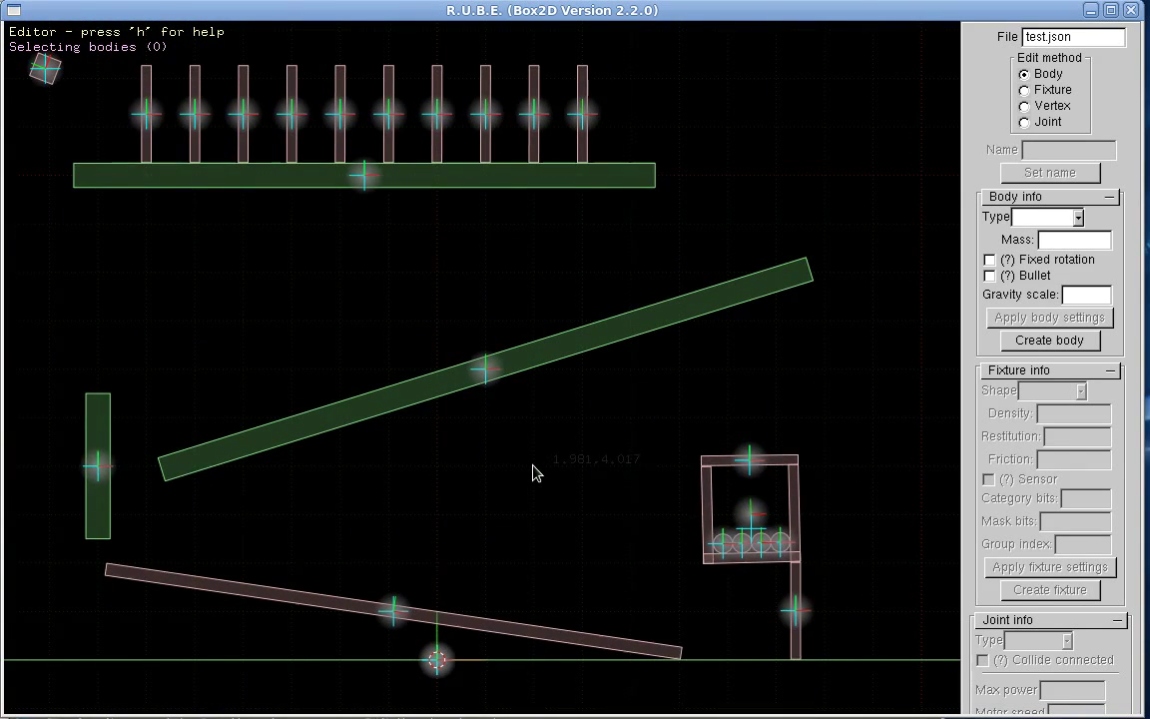
scroll(534, 469, "down", 2)
Step: Switch the edit method to Vertex and select all four corner vertices of the platform under the dominoes
key("v")
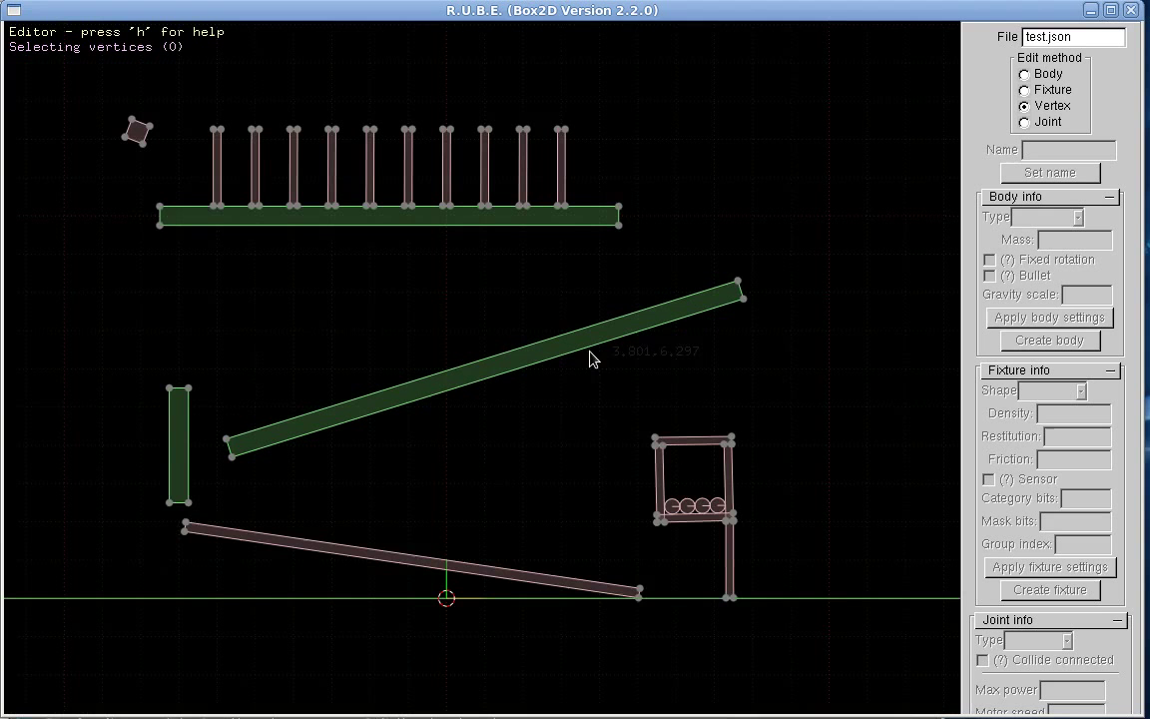
scroll(521, 256, "up", 3)
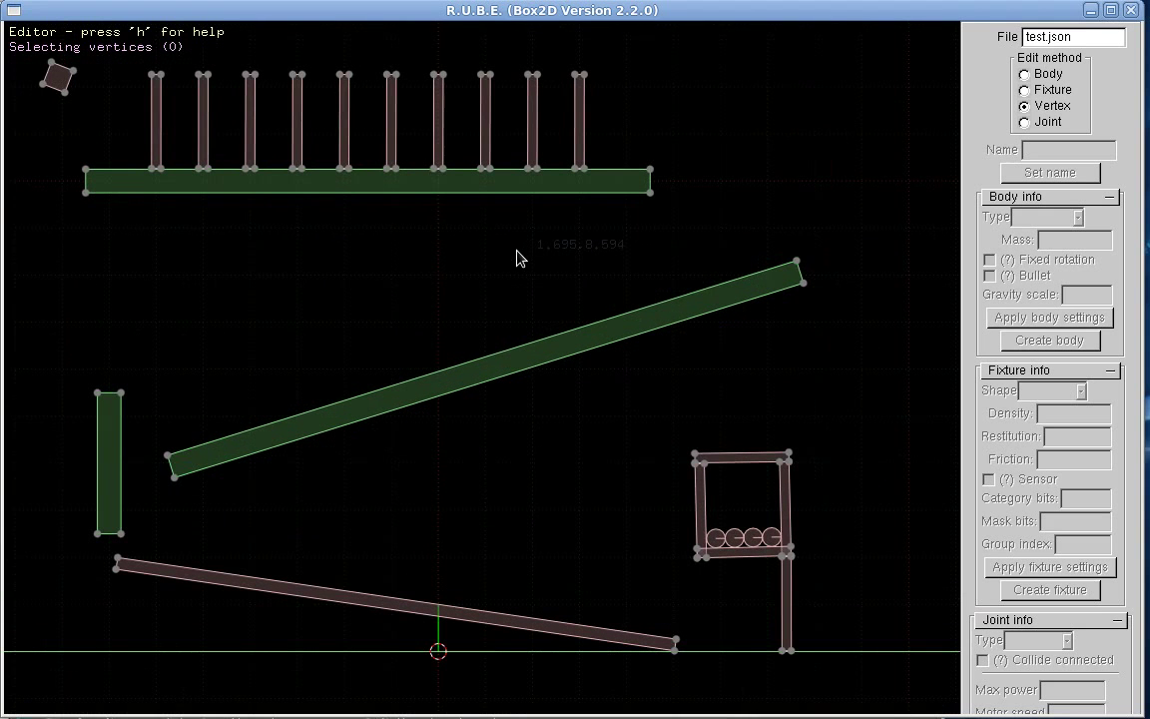
left_click(649, 192)
left_click(650, 171, "shift")
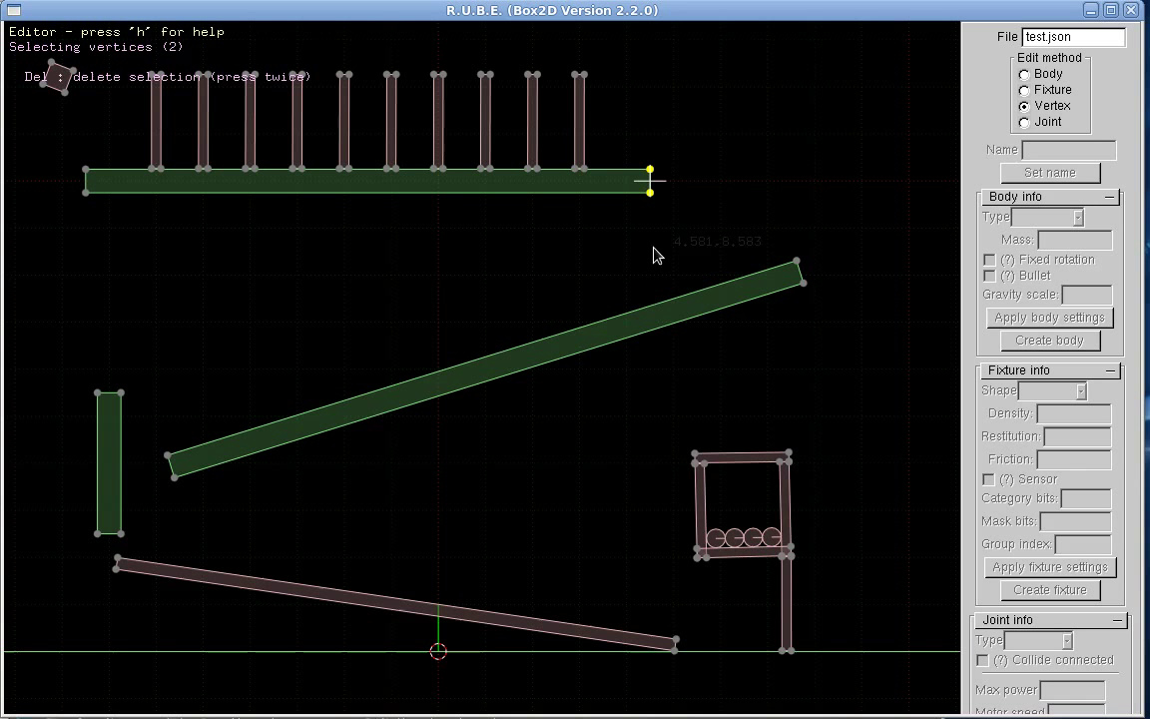
left_click(87, 190, "shift")
left_click(87, 171, "shift")
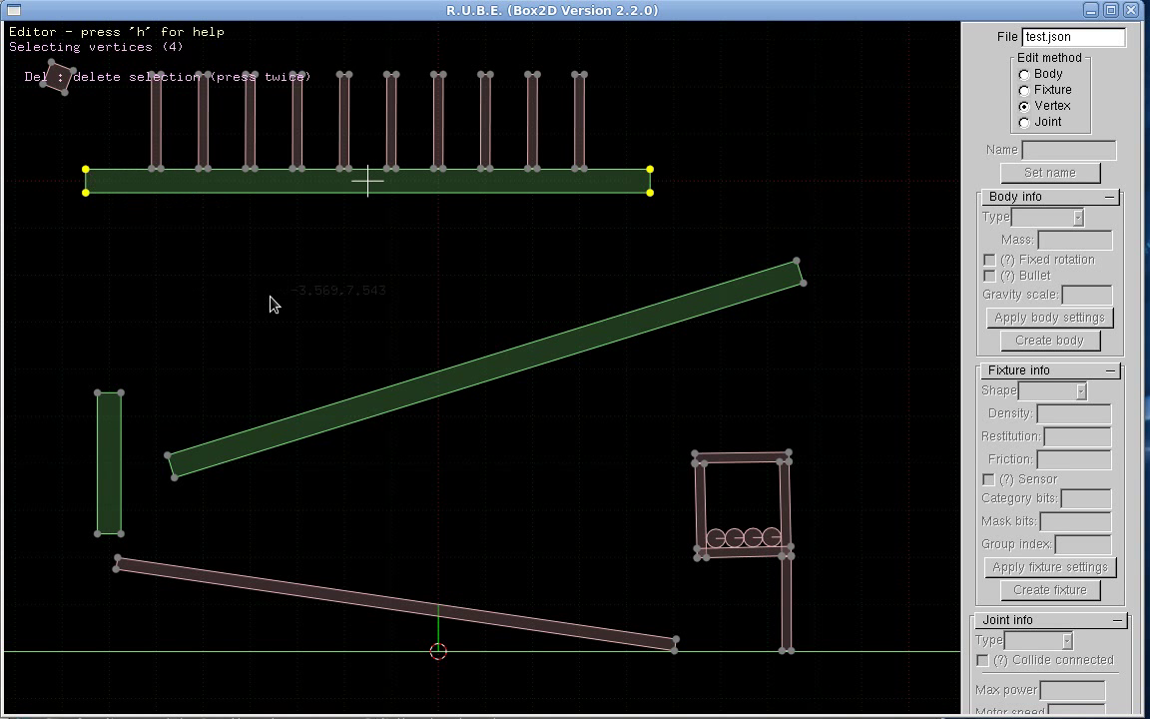
Step: Clear the vertex selection, switch the edit method to Joint and examine the scene's joints, from the pendulum pivot to the ball container linkage
left_click(321, 280)
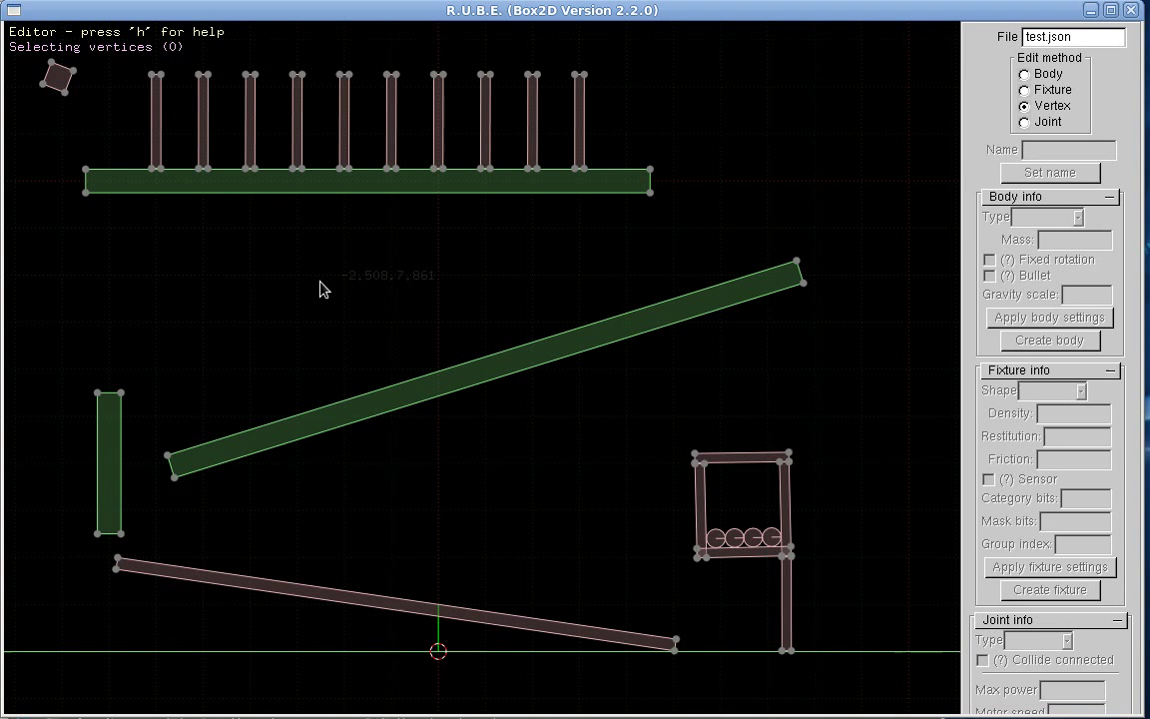
key("j")
right_click_drag(328, 302, 490, 470)
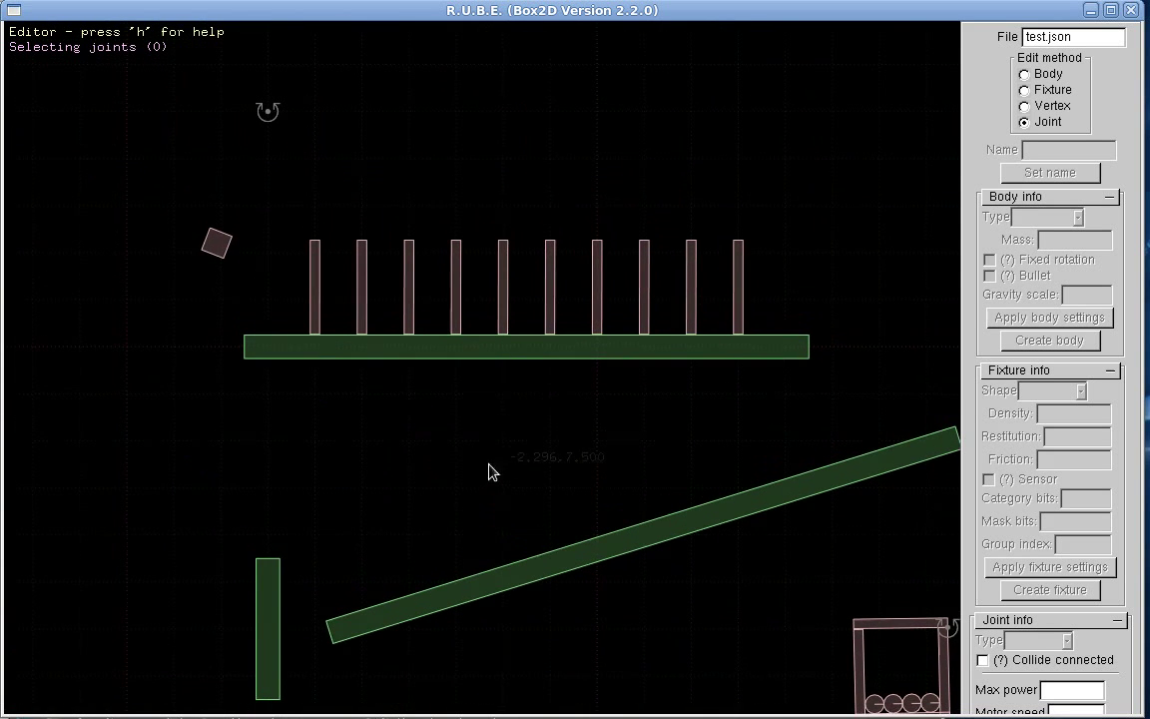
mouse_move(281, 124)
scroll(462, 502, "down", 5)
right_click_drag(527, 559, 332, 288)
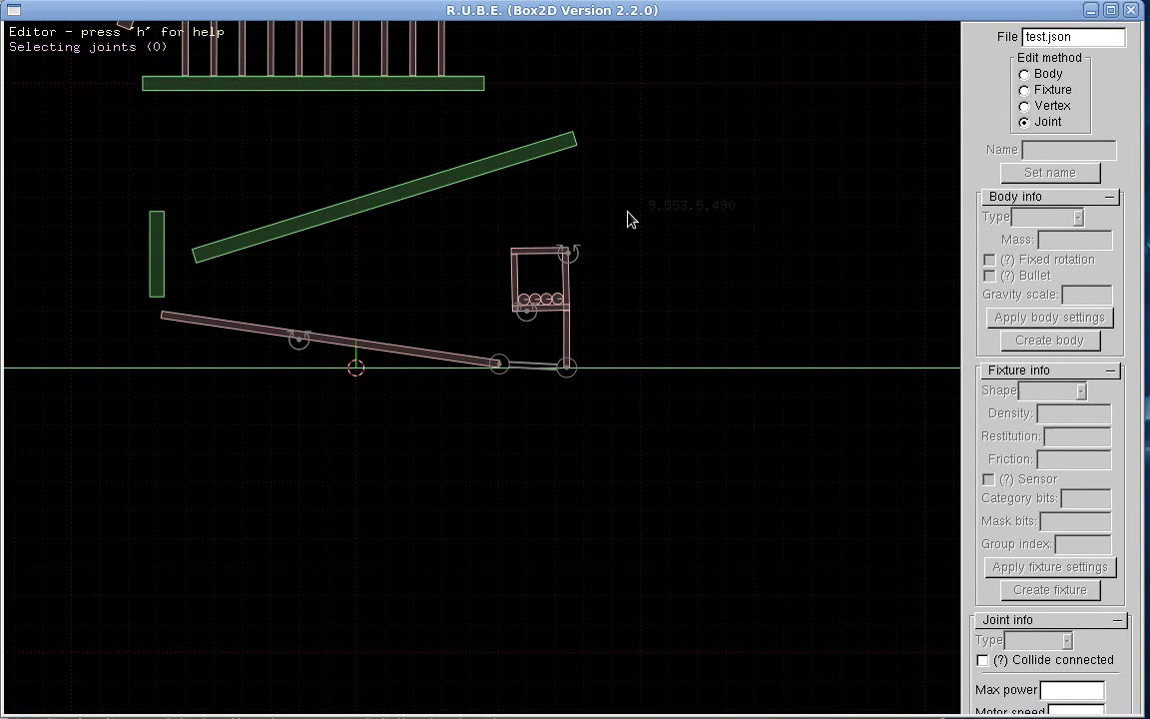
right_click_drag(330, 150, 433, 357)
scroll(429, 315, "up", 3)
scroll(421, 316, "down", 2)
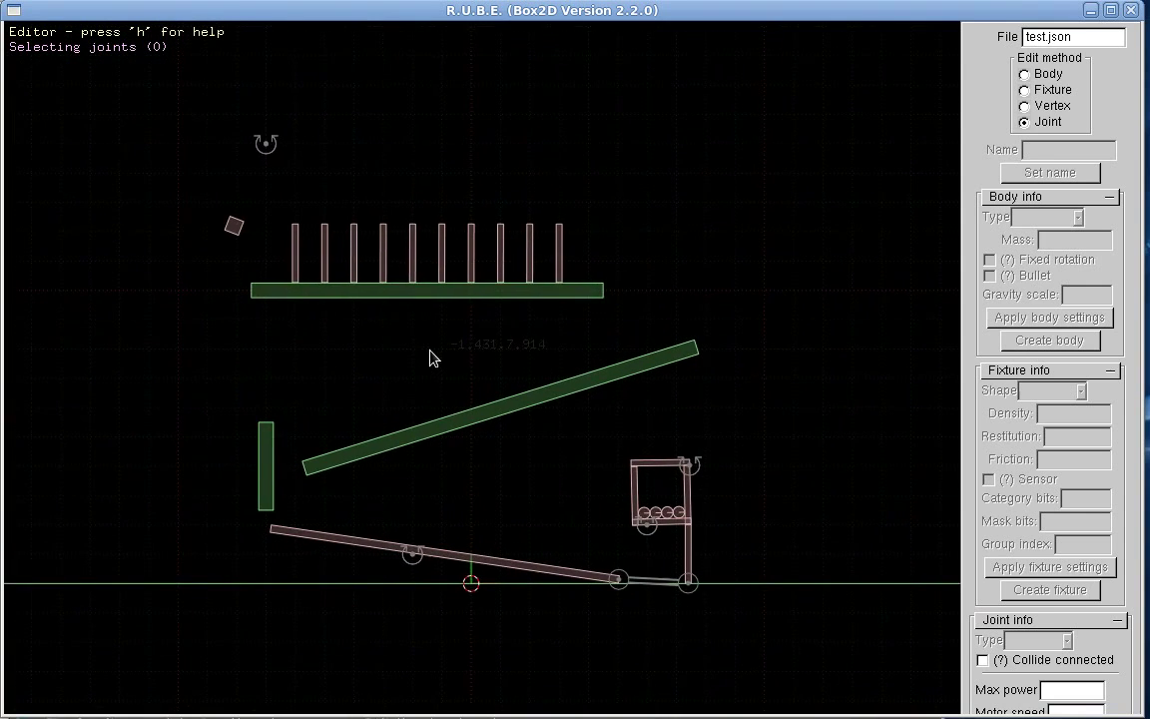
scroll(433, 357, "up", 1)
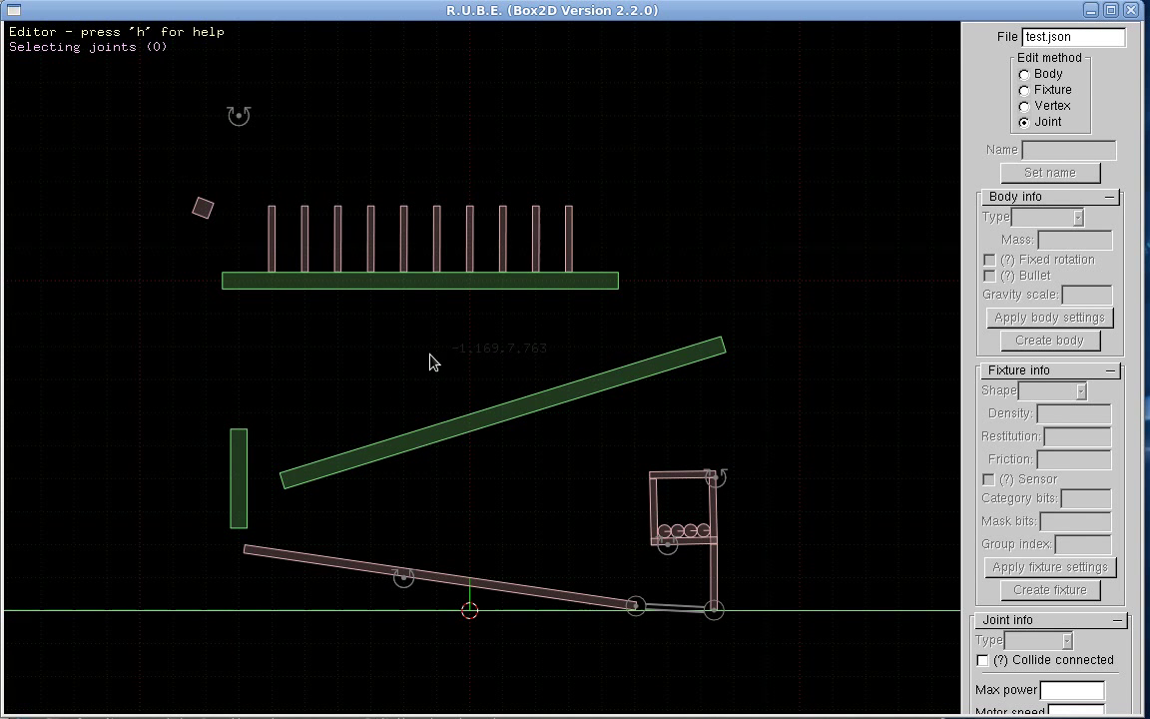
Step: Switch the edit method to Body and move the sixth domino straight up, well above the row
key("b")
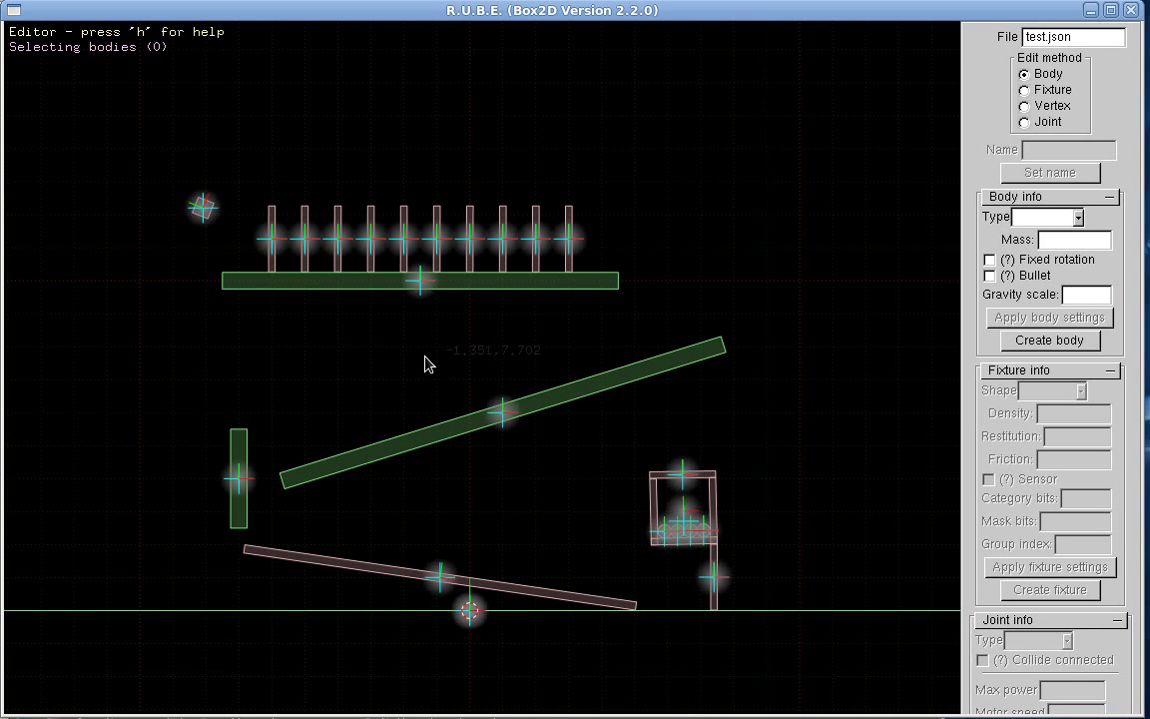
left_click(437, 242)
key("g")
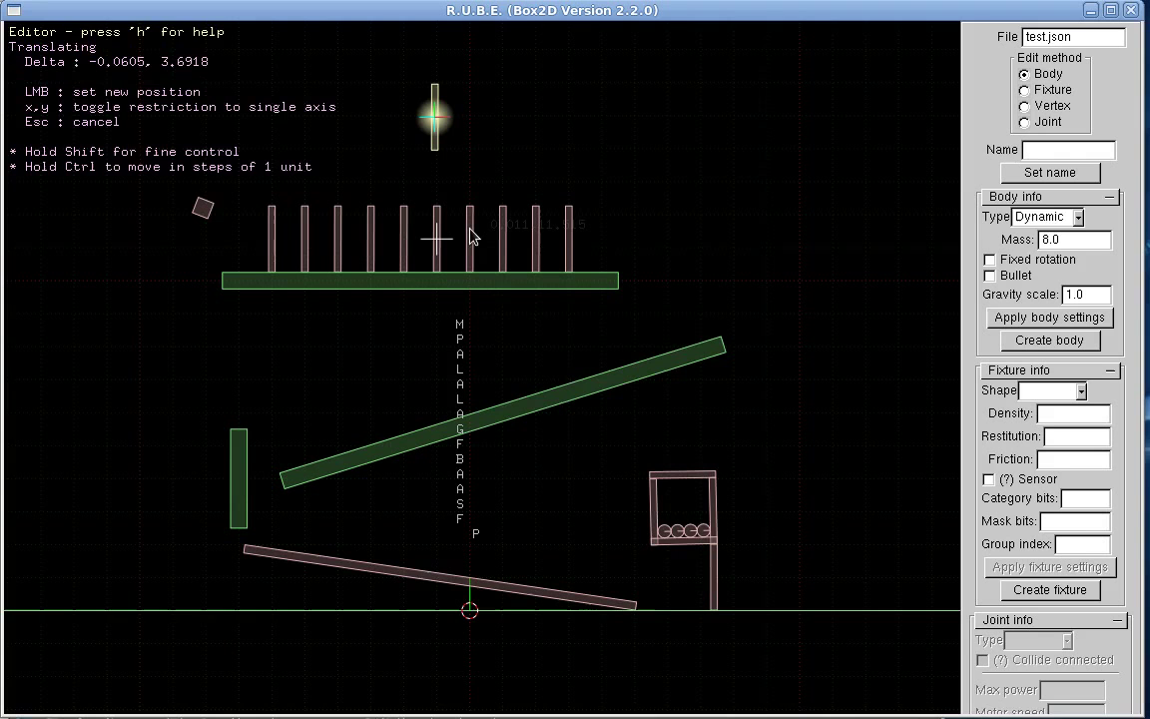
left_click(472, 235)
Step: Add the eighth and ninth dominoes to the selection and try to move all three selected bodies together
left_click(502, 244, "shift")
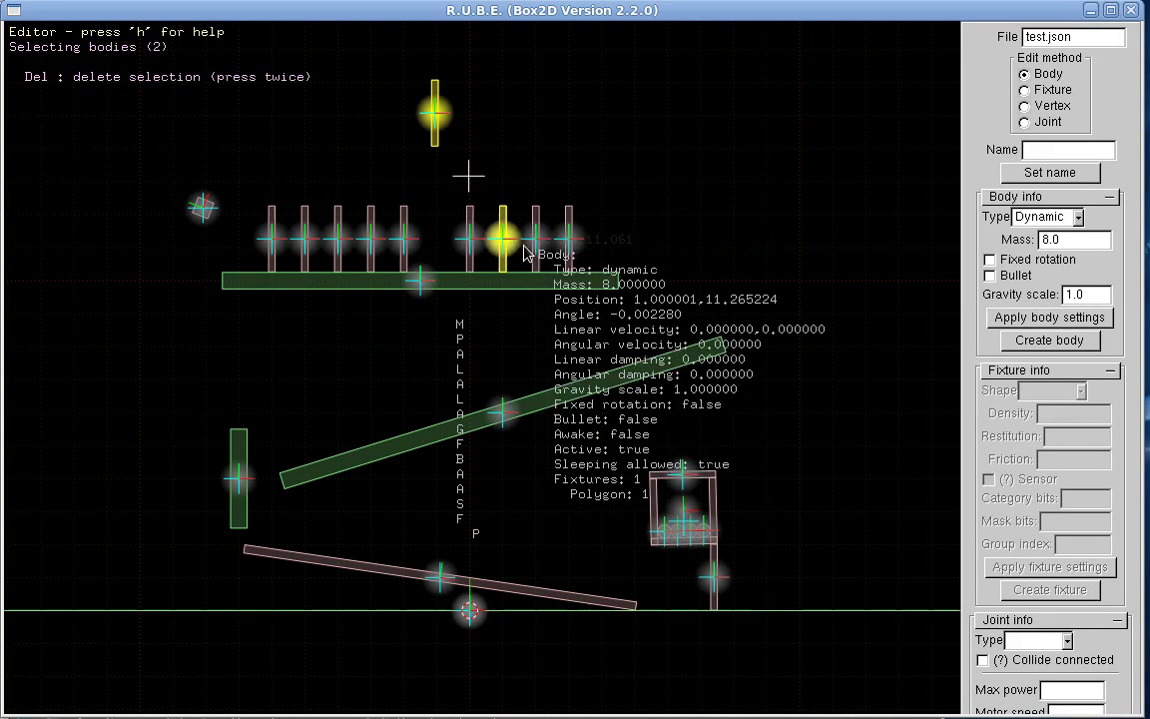
left_click(535, 242, "shift")
key("g")
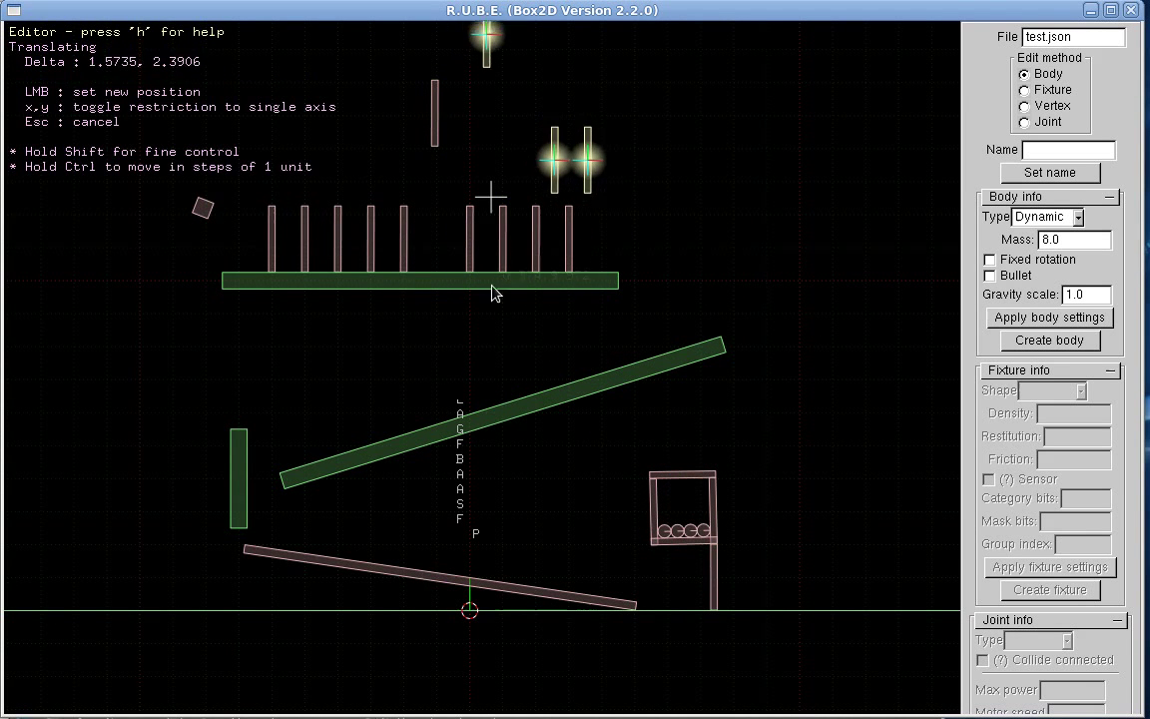
key("Escape")
Step: Deselect the raised domino, then move the eighth and ninth dominoes above the row and rotate the pair clockwise around their common centre
left_click(436, 120, "ctrl")
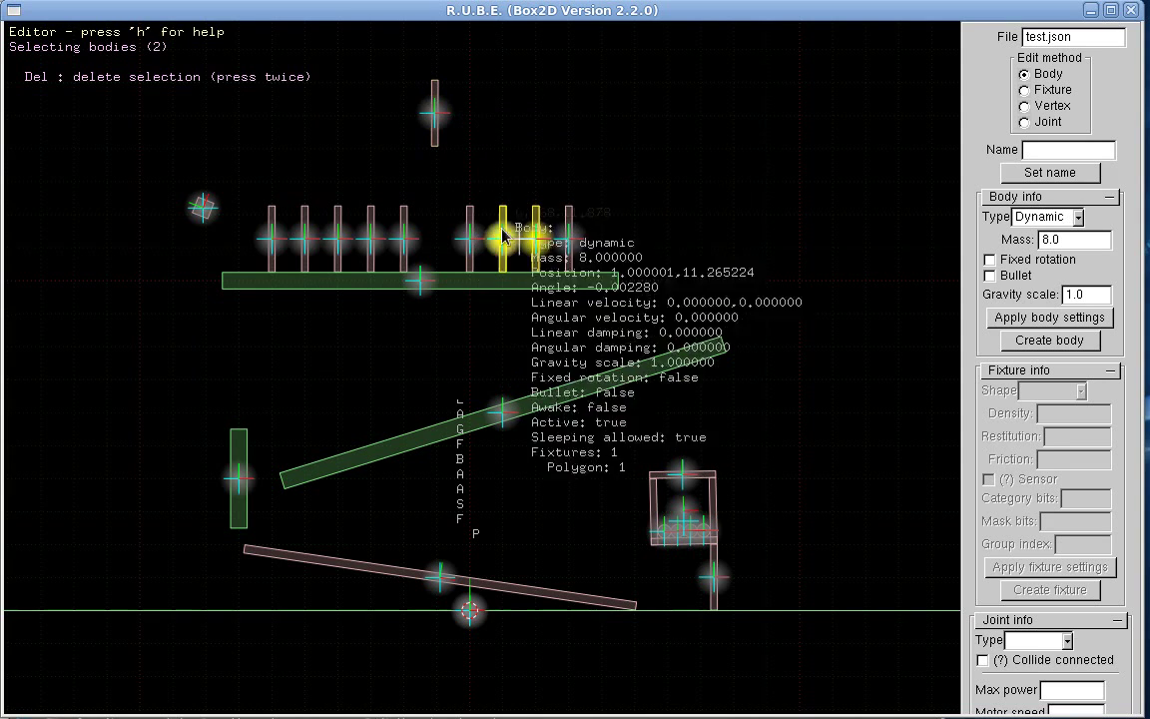
key("g")
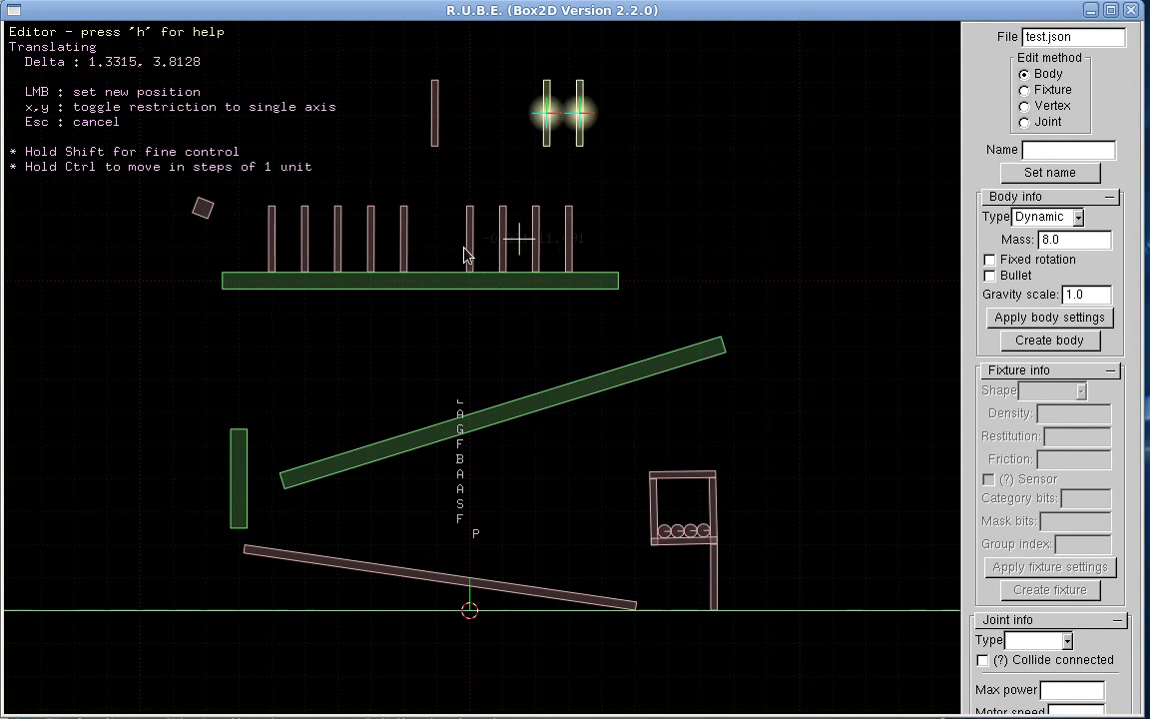
right_click_drag(563, 324, 524, 291)
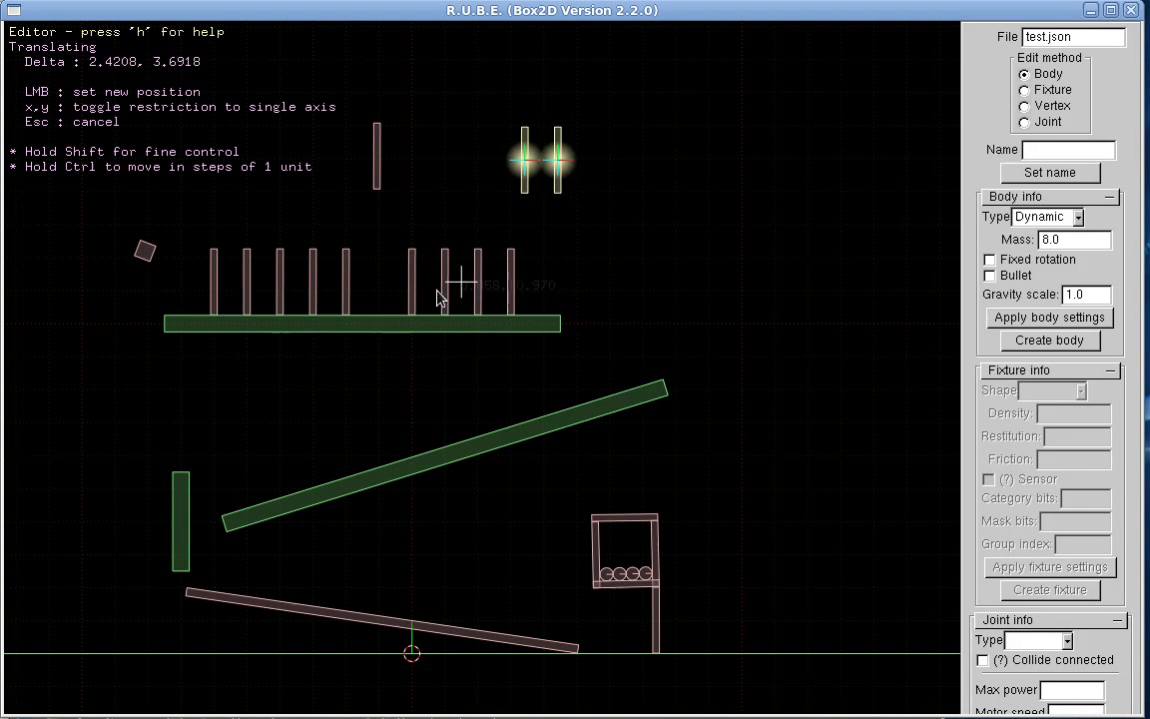
left_click(419, 298)
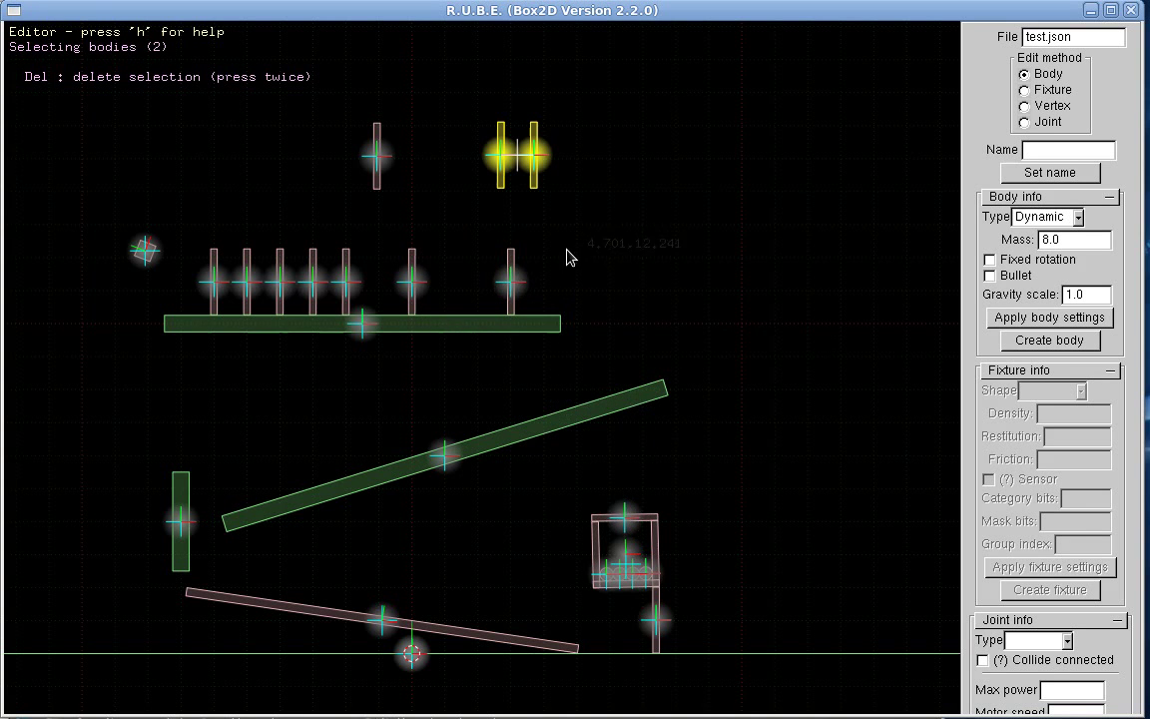
key("r")
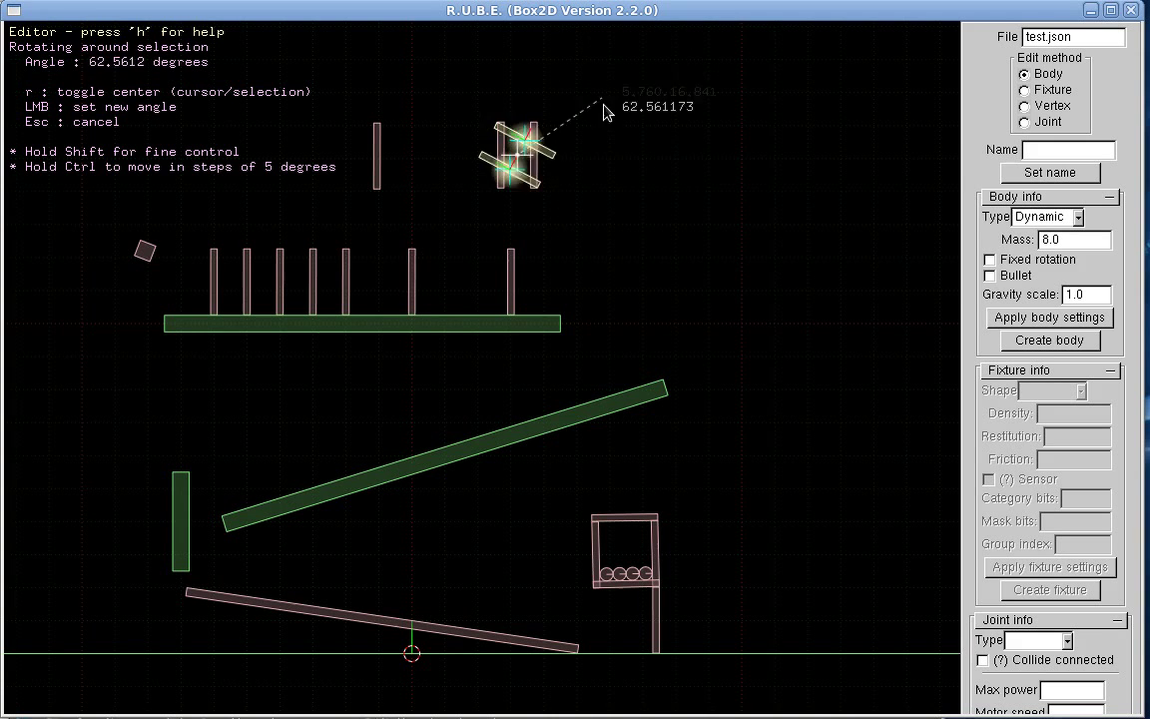
left_click(597, 244)
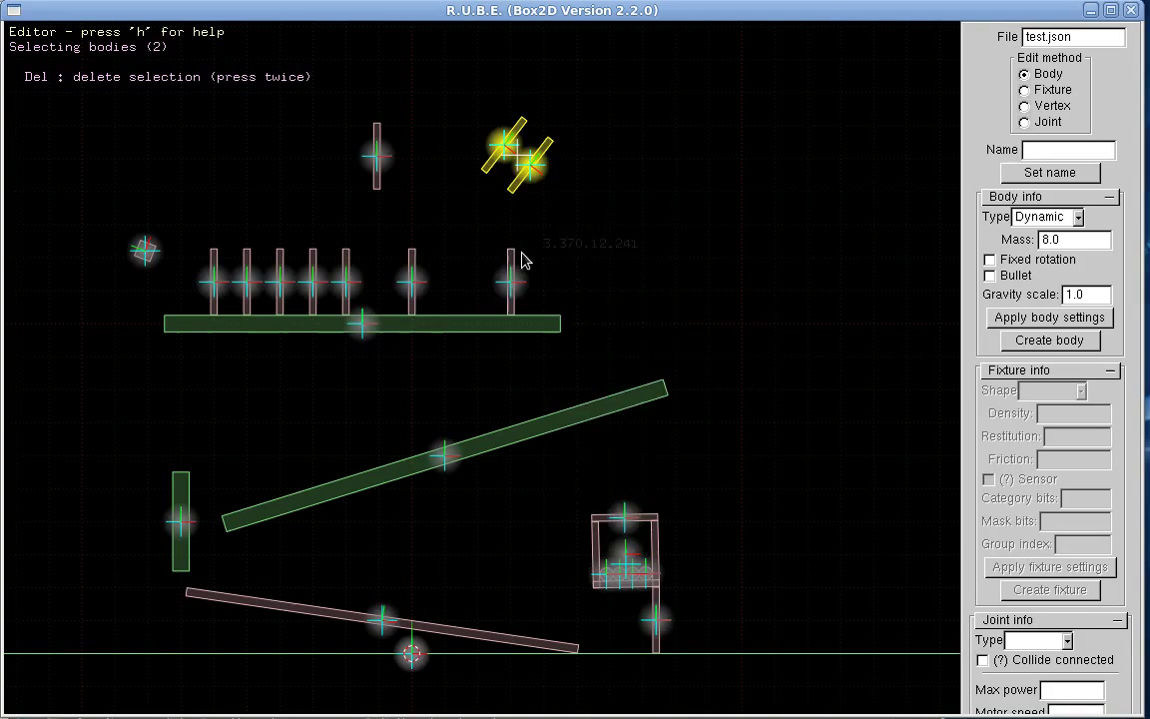
Step: Move the tenth domino up off the platform to just beyond the rotated pair
left_click(514, 284)
key("g")
left_click(572, 160)
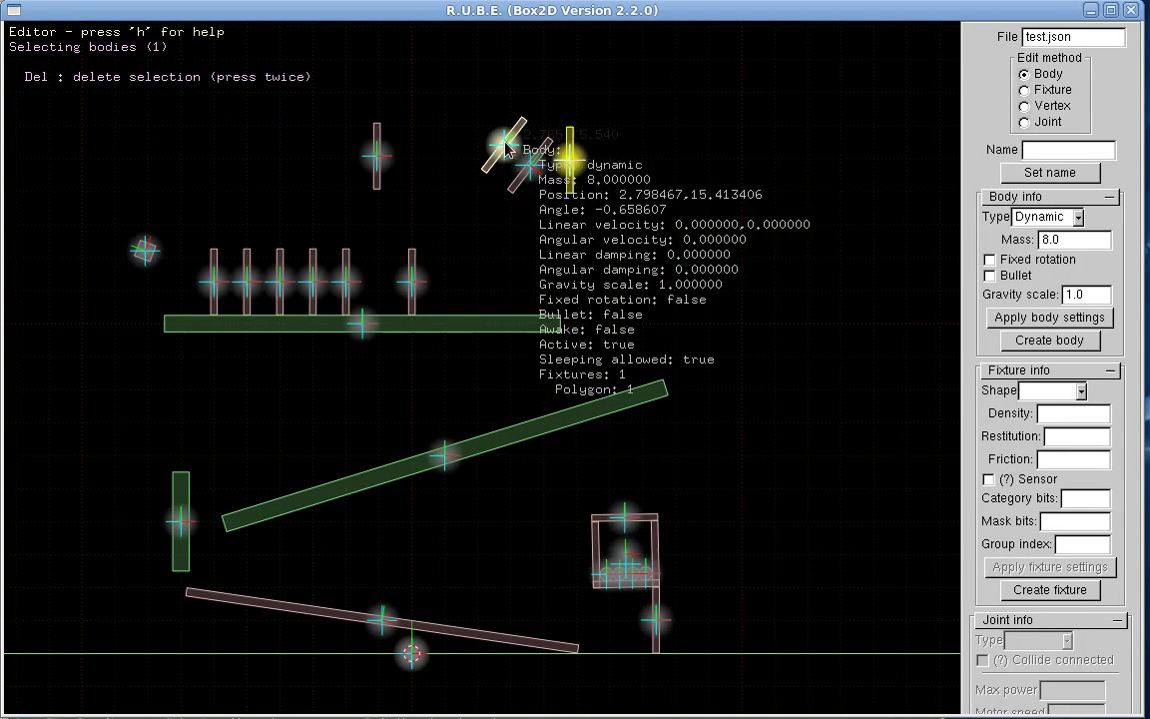
Step: Select the rotated pair and the tenth domino together, rotate all three clockwise and move them about 3.2 units right and 0.6 down
left_click(531, 164, "shift")
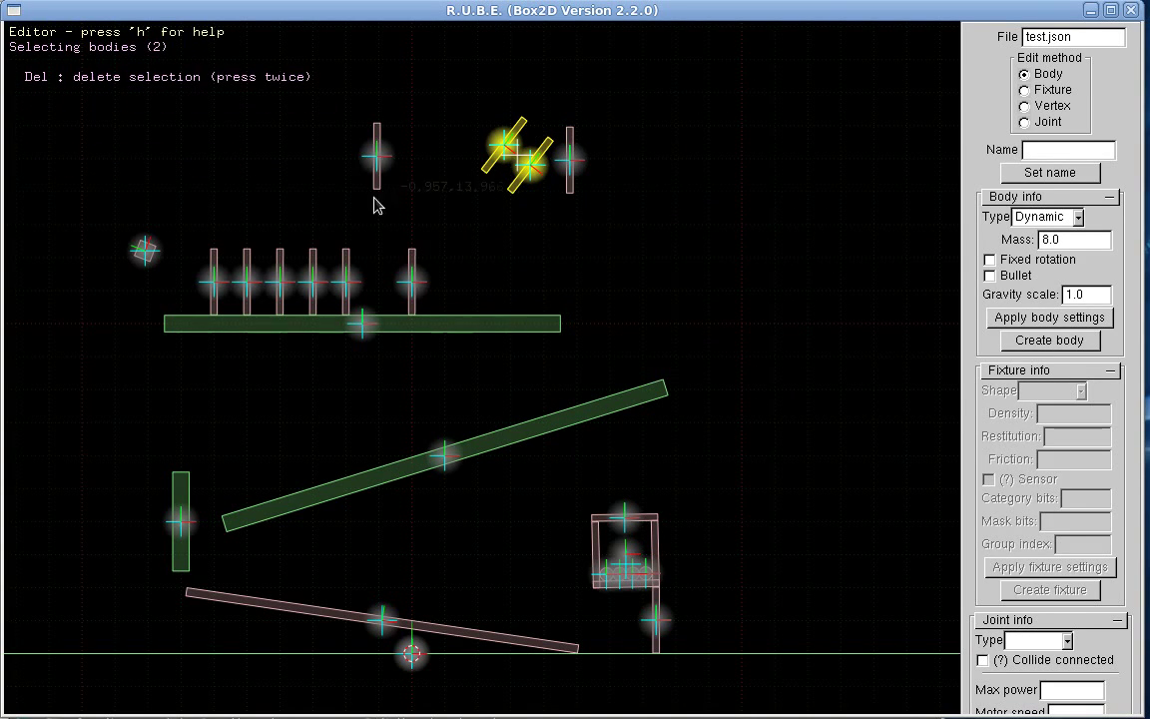
left_click(573, 159, "shift")
key("r")
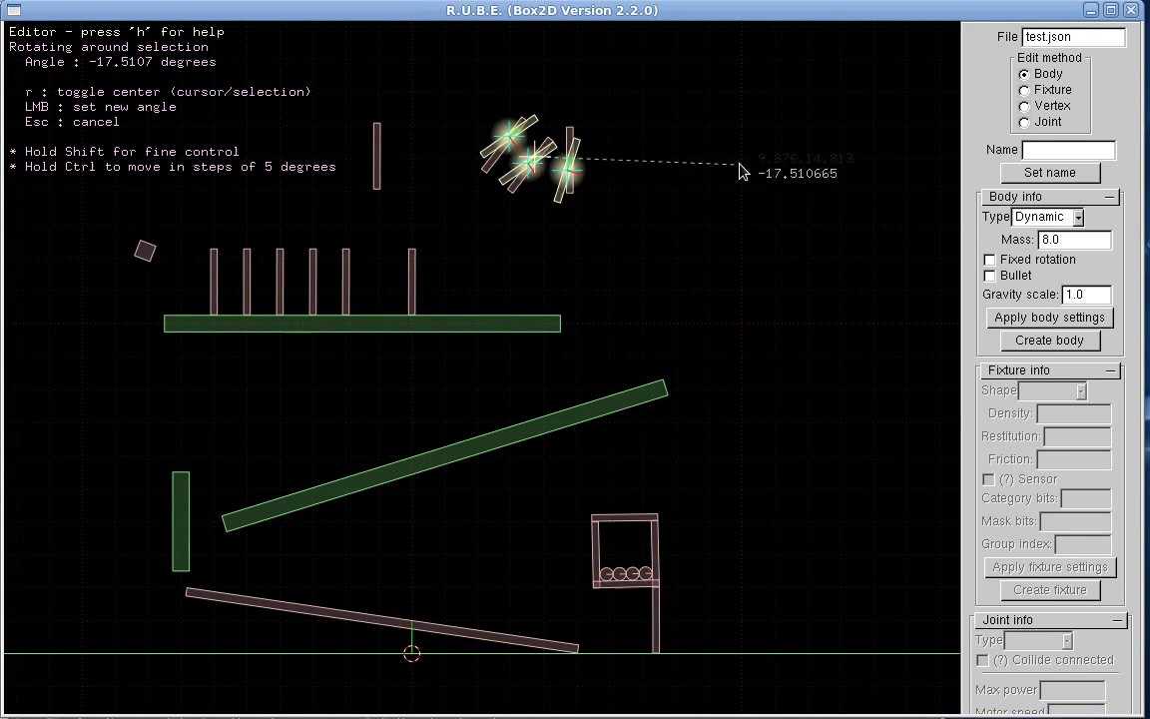
left_click(611, 225)
key("g")
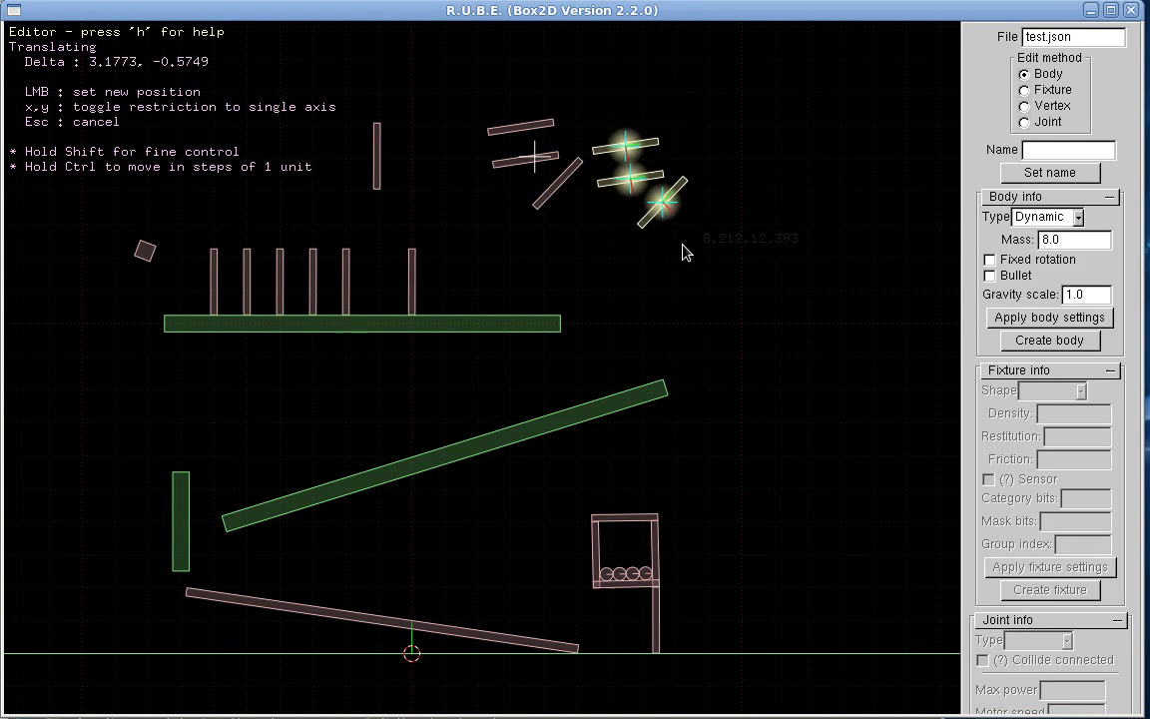
left_click(682, 252)
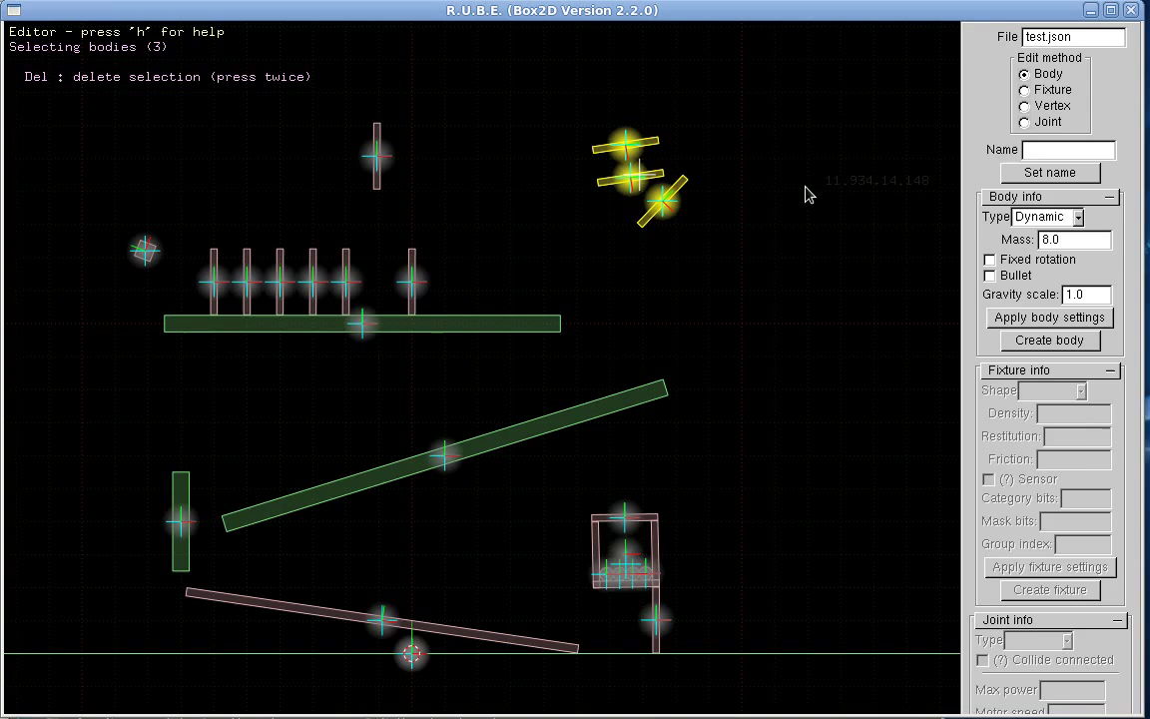
Step: Run the simulation of the rearranged Dominos scene and return to the editor
key("space")
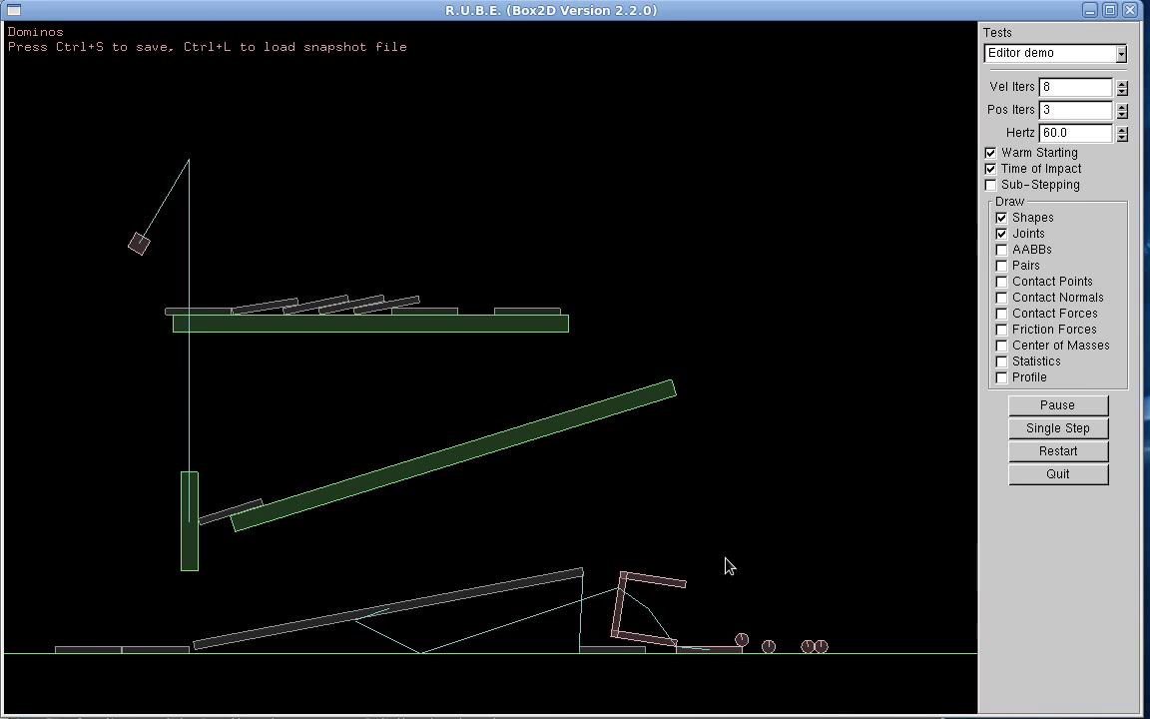
key("Tab")
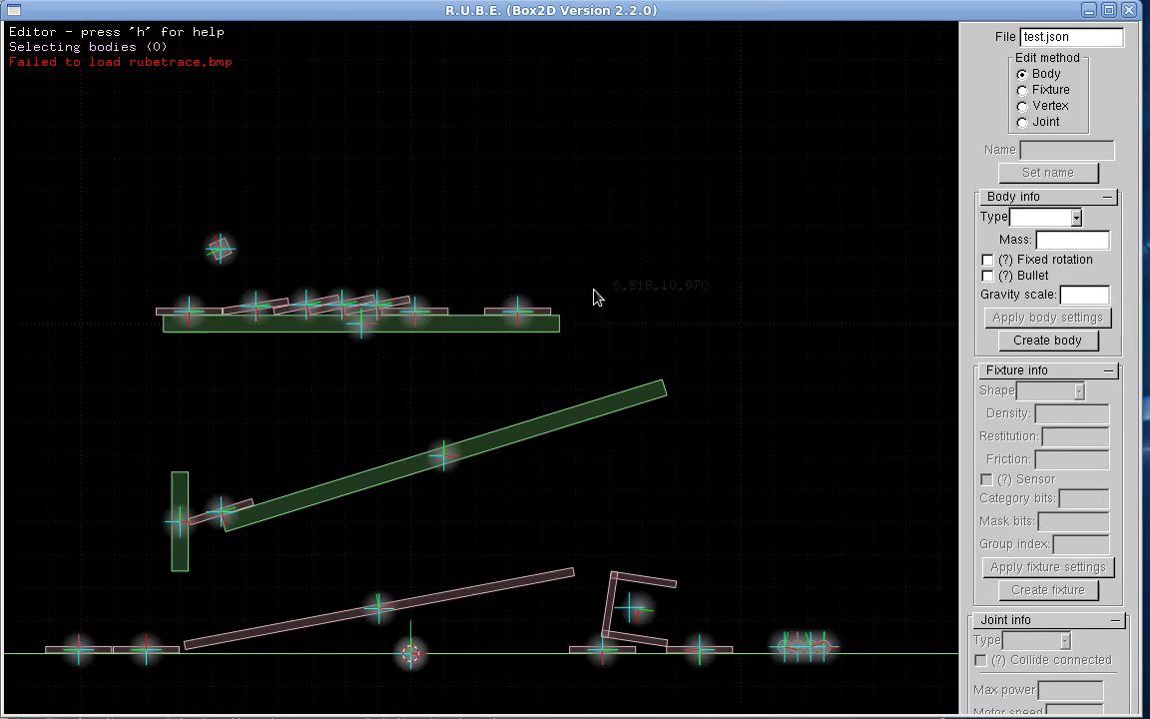
Step: Move the fallen domino at the platform's right end up to about (3.57, 13.03)
right_click_drag(473, 256, 472, 208)
left_click(517, 253)
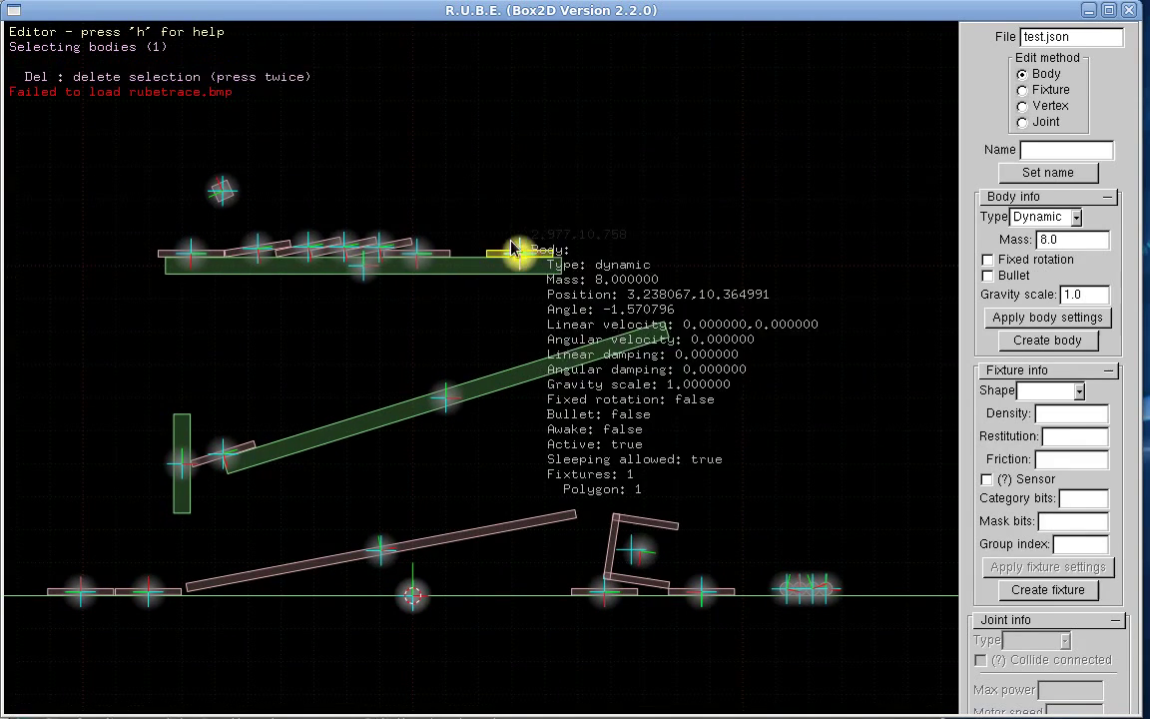
key("t")
left_click(525, 227)
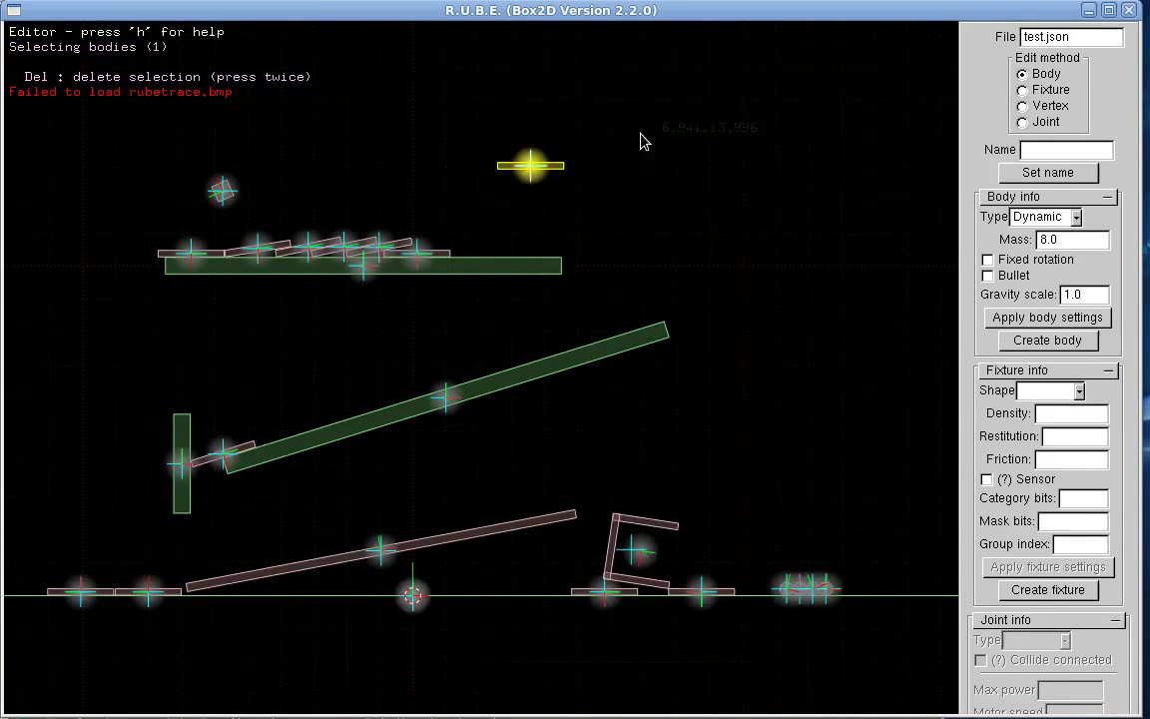
Step: Switch the edit method to Fixture and select the raised domino's polygon fixture
scroll(689, 130, "up", 6)
right_click_drag(696, 91, 489, 485)
right_click_drag(513, 324, 562, 475)
right_click_drag(549, 409, 550, 370)
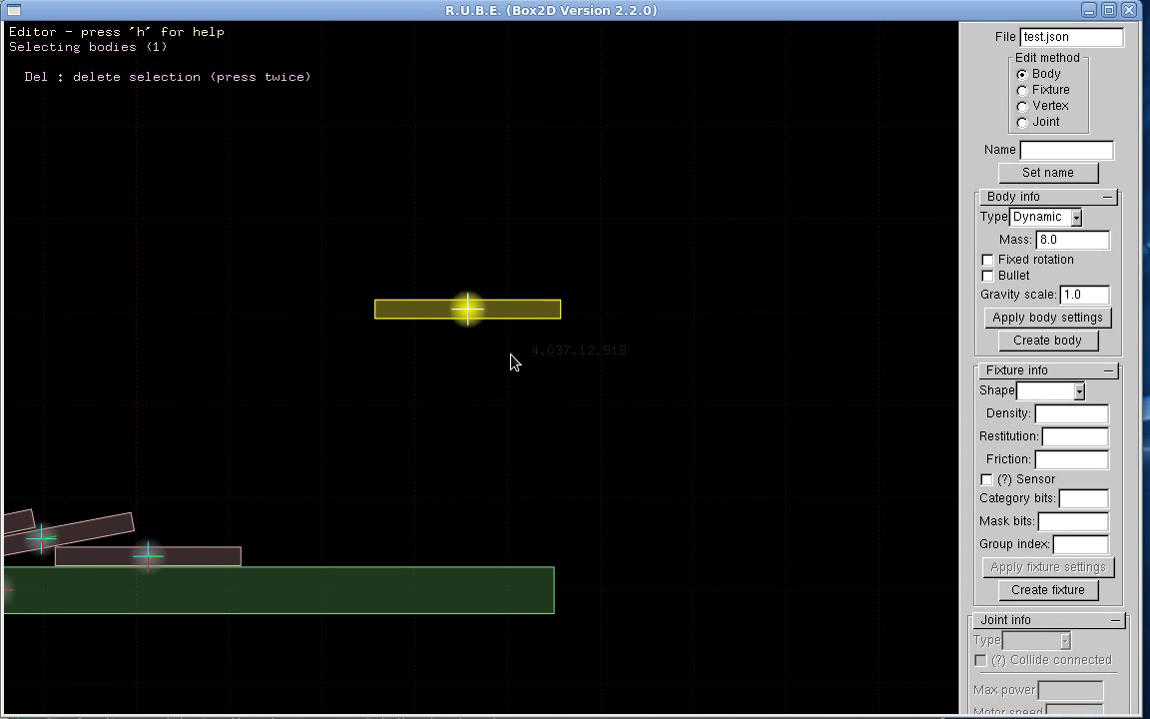
key("f")
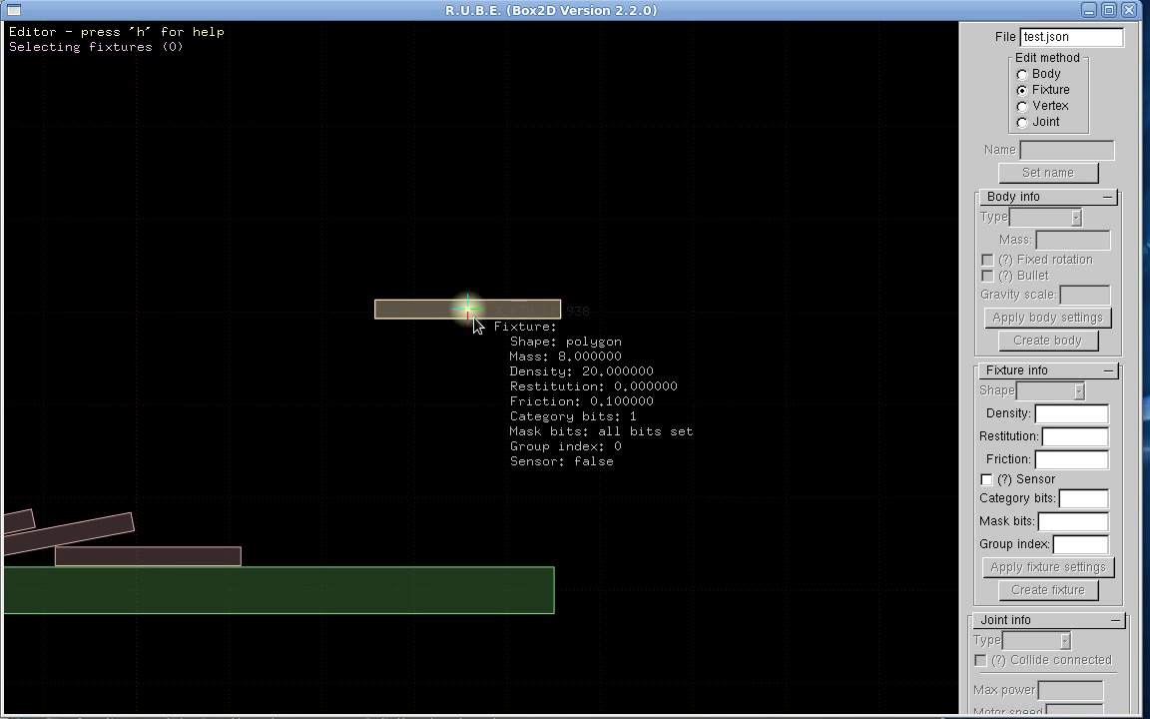
left_click(474, 317)
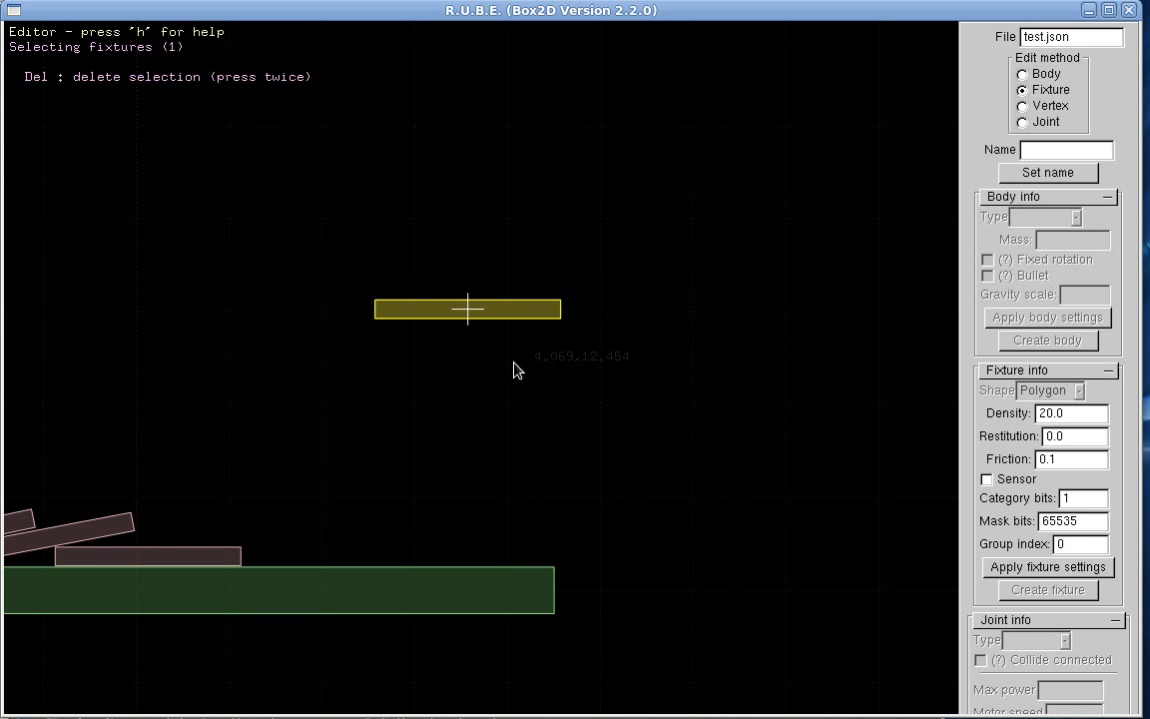
Step: Place the cursor below the raised domino and duplicate its fixture twice, one copy up and left and one up and right of the original
key("c")
left_click(562, 393)
key("t")
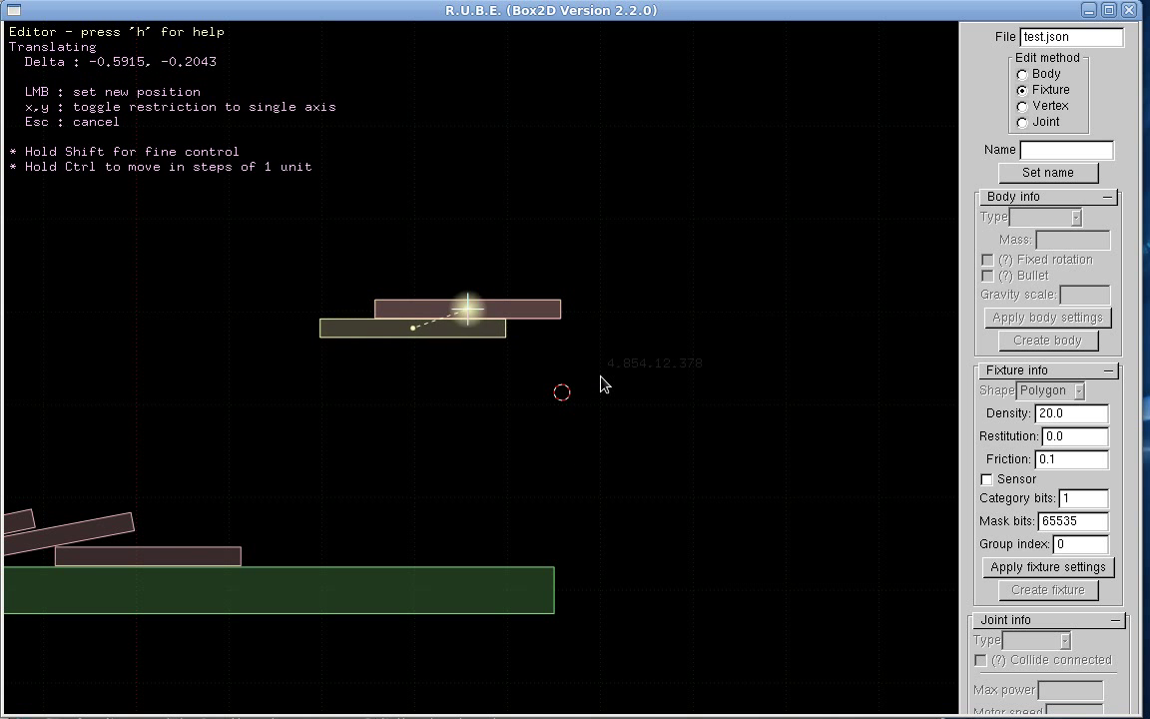
left_click(556, 241)
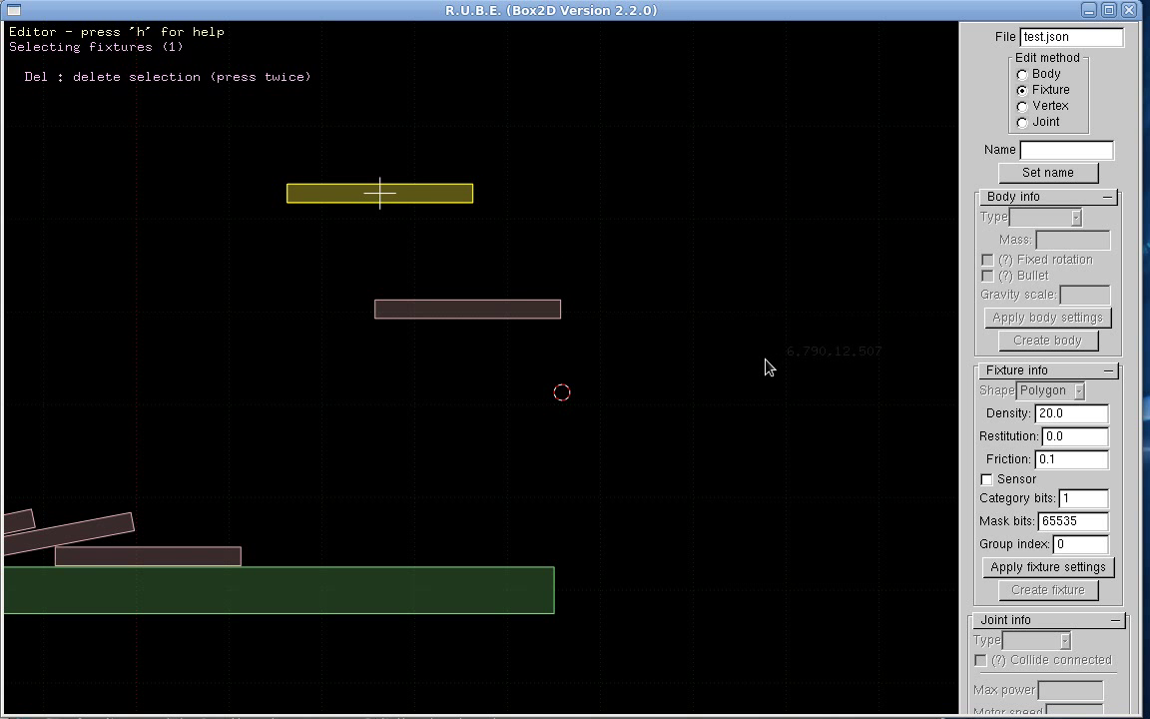
key("t")
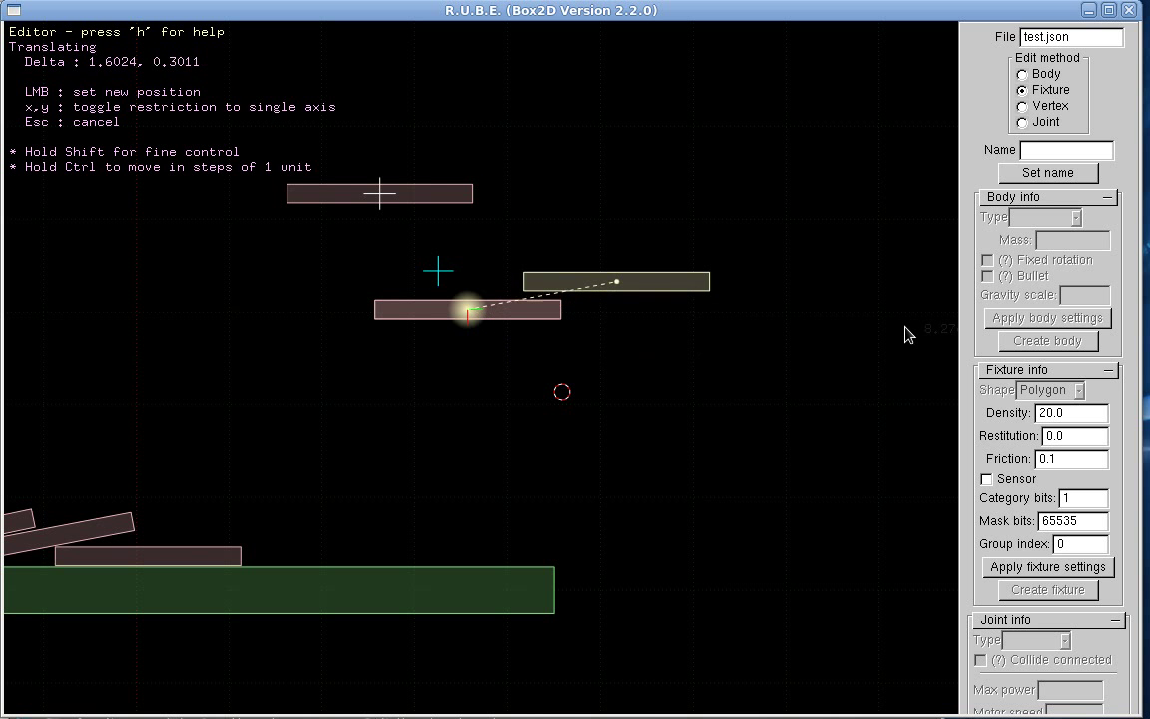
left_click(893, 306)
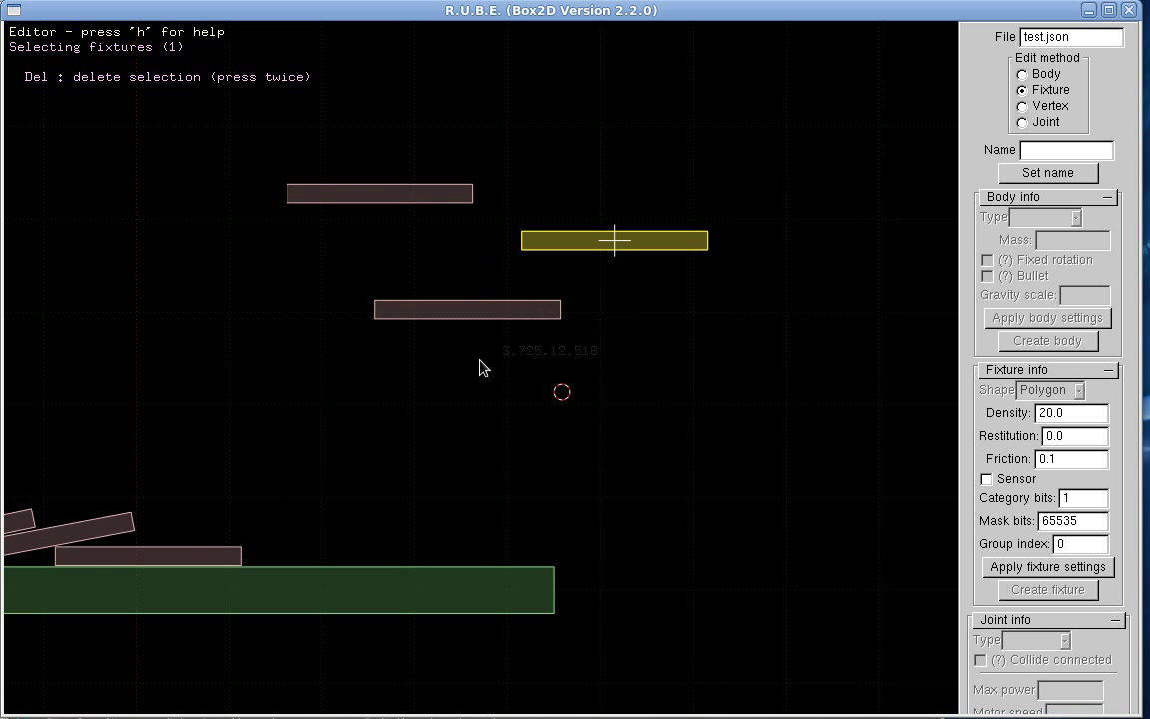
Step: Select the lowest of the raised body's three fixtures and move it about 0.6 units left and 0.8 units down
key("b")
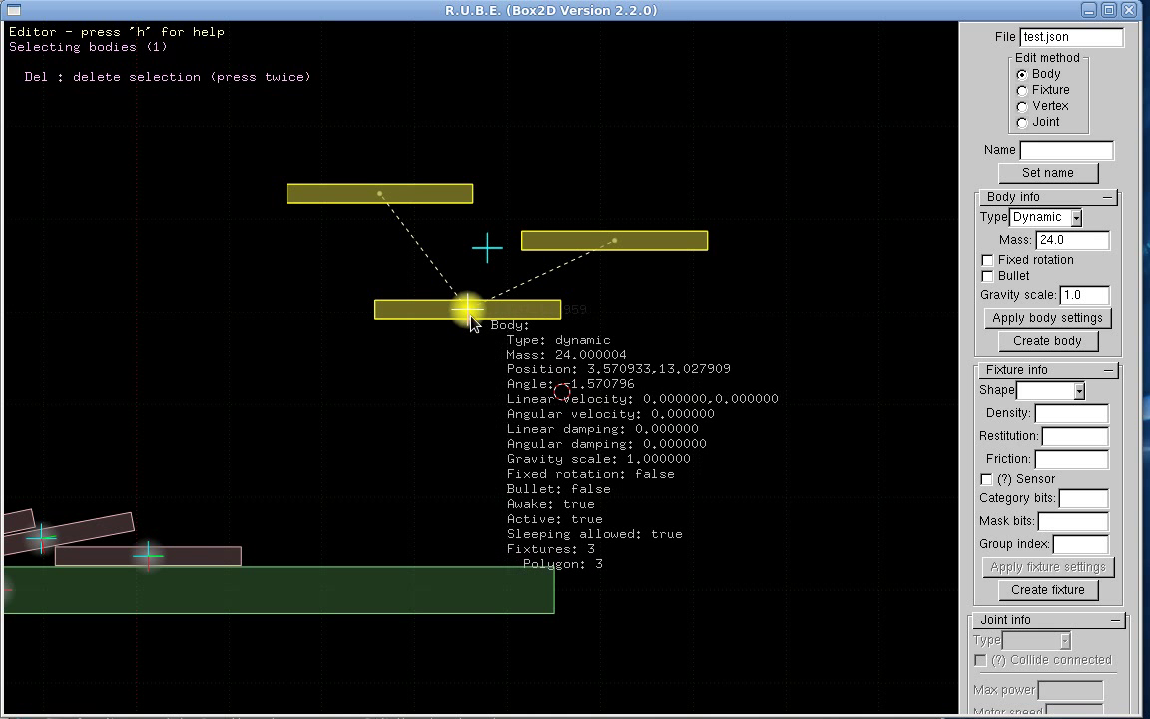
key("f")
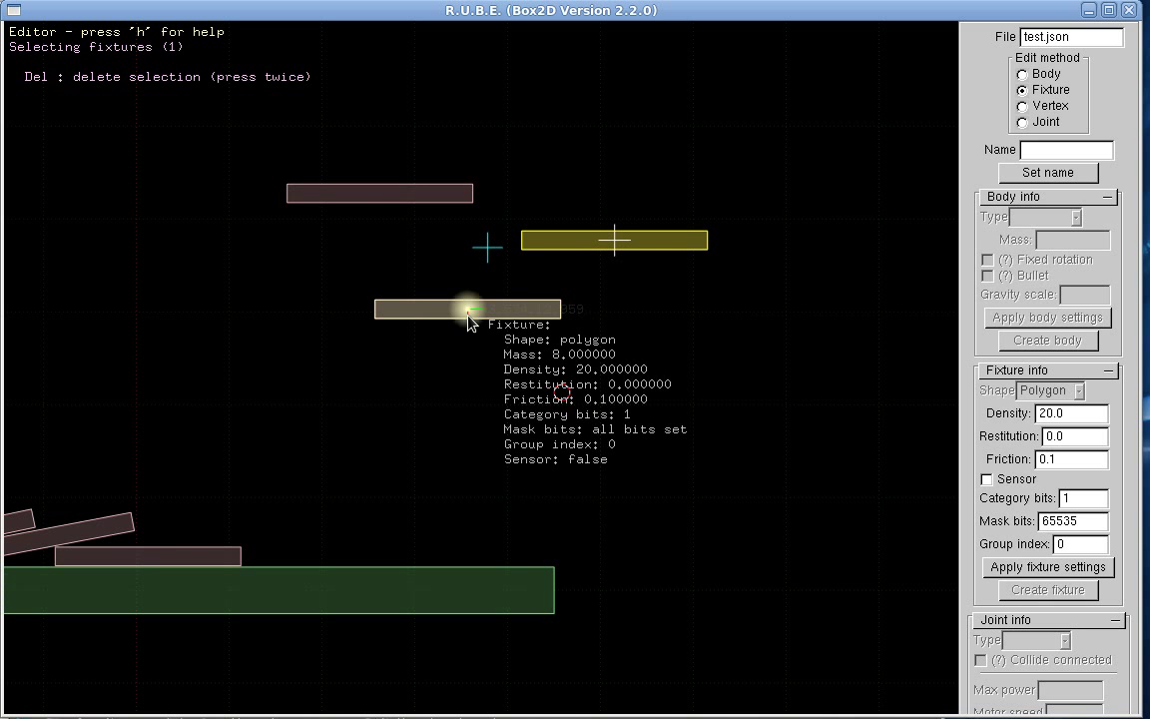
left_click(533, 314)
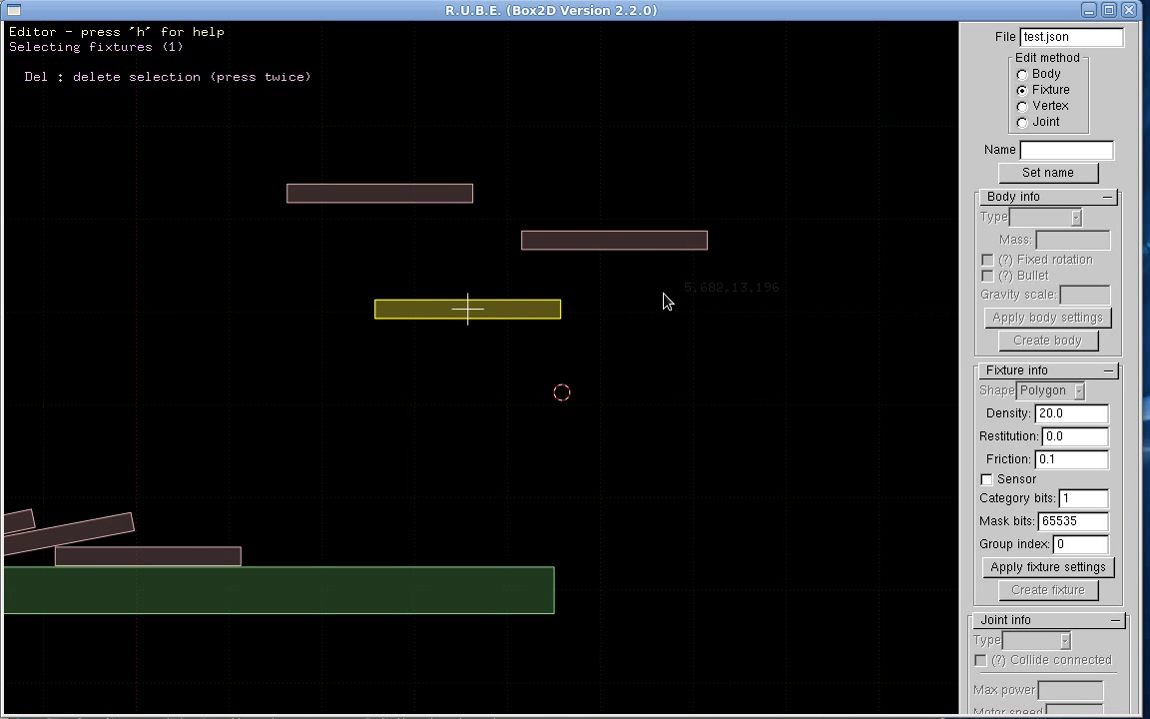
key("t")
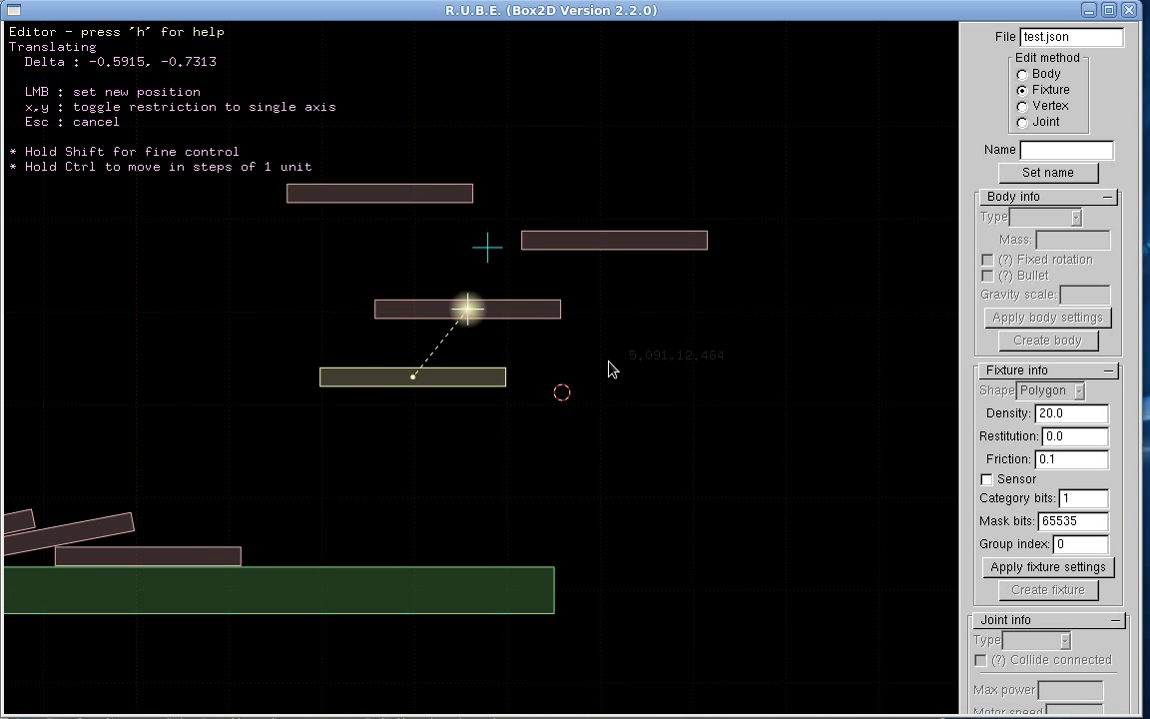
key("Escape")
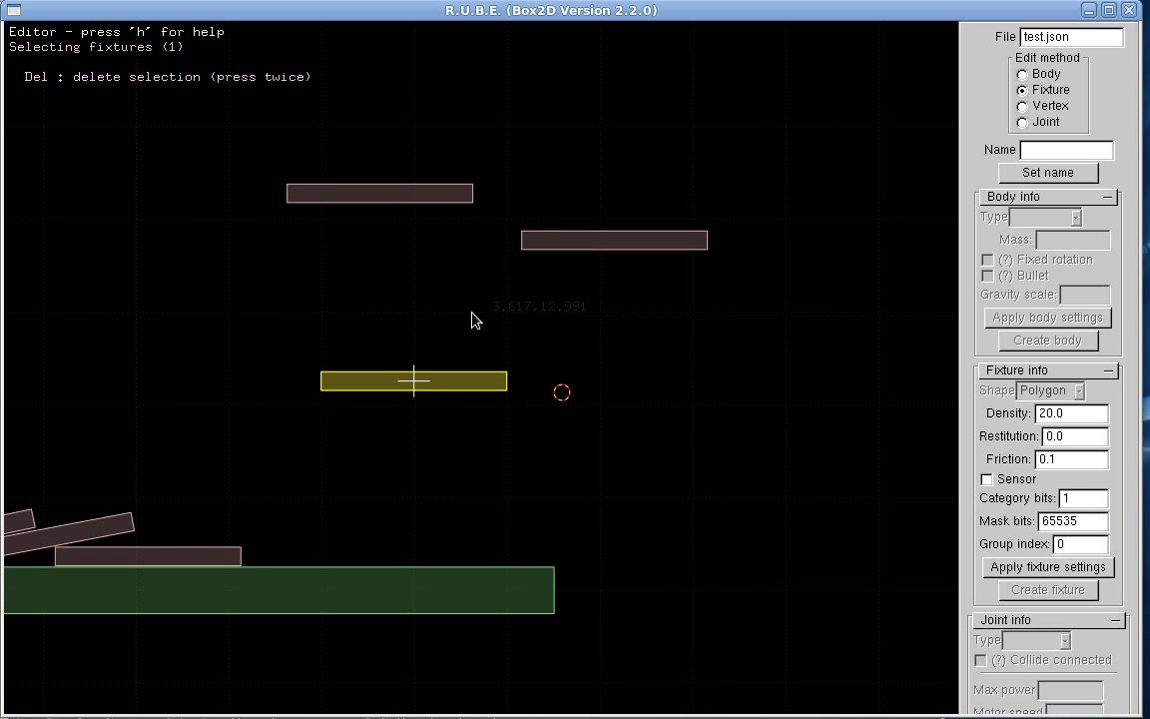
Step: Switch the edit method to Body and try rotating the whole three-fixture body around the cursor
key("b")
mouse_move(482, 314)
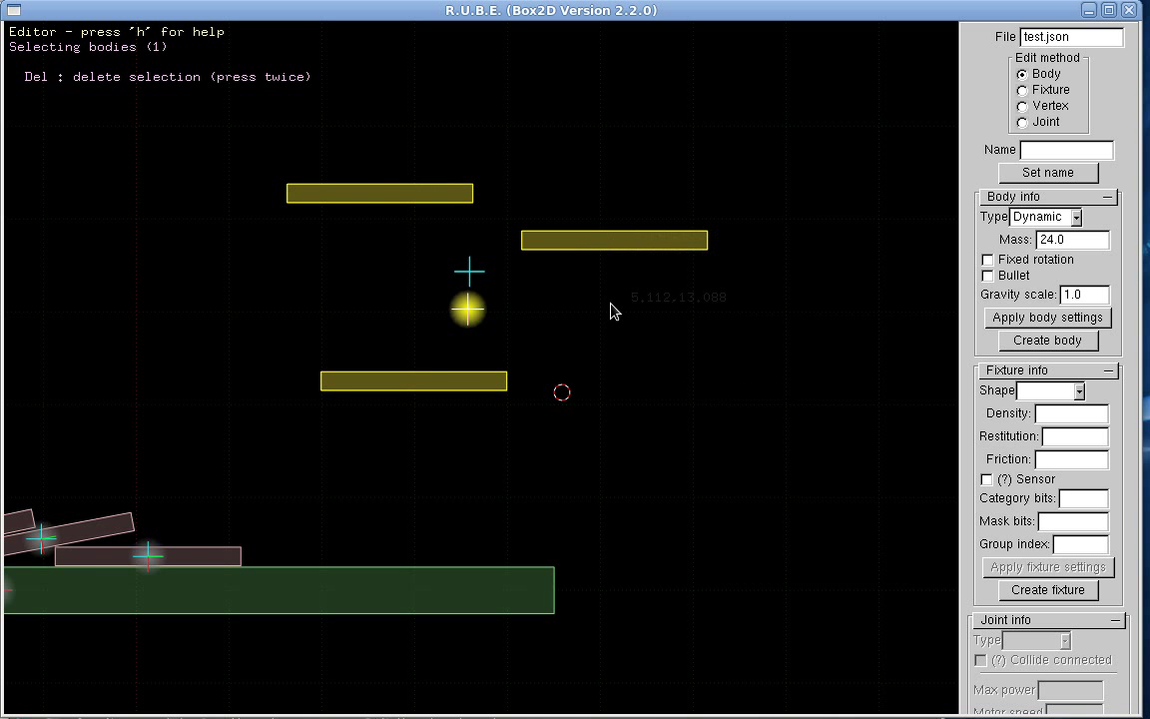
key("r")
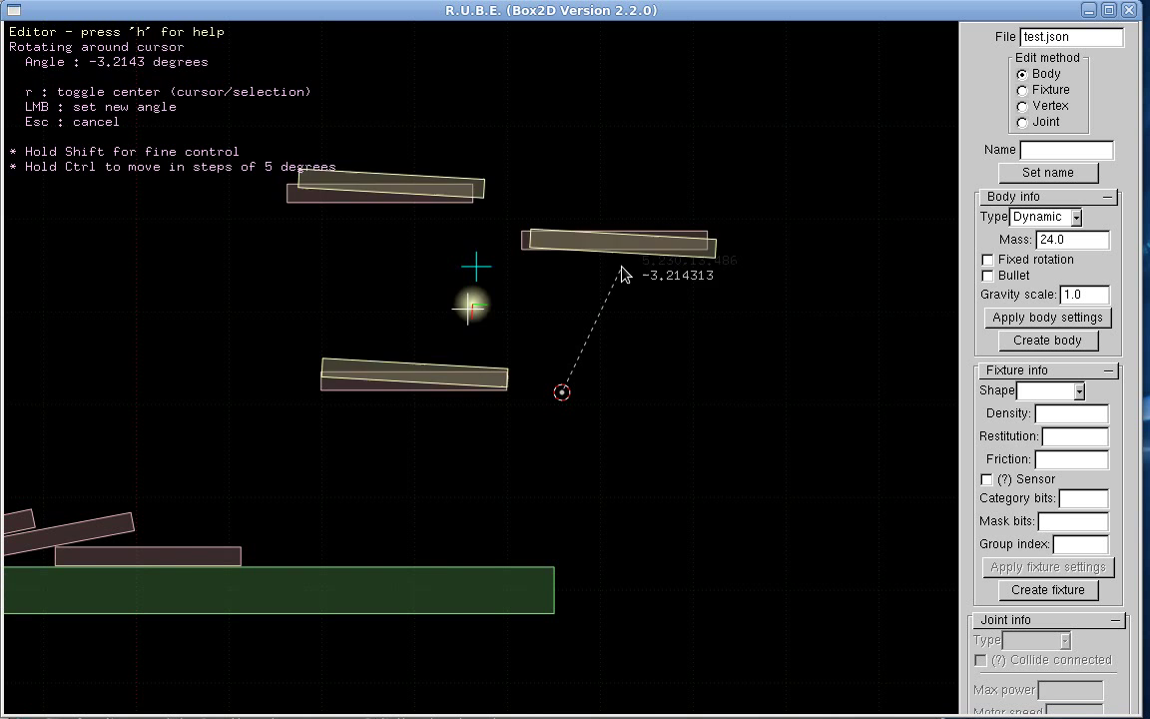
key("Escape")
Step: Switch the edit method to Fixture and rotate the upper-right fixture about 100 degrees around its own centre
key("f")
left_click(605, 241)
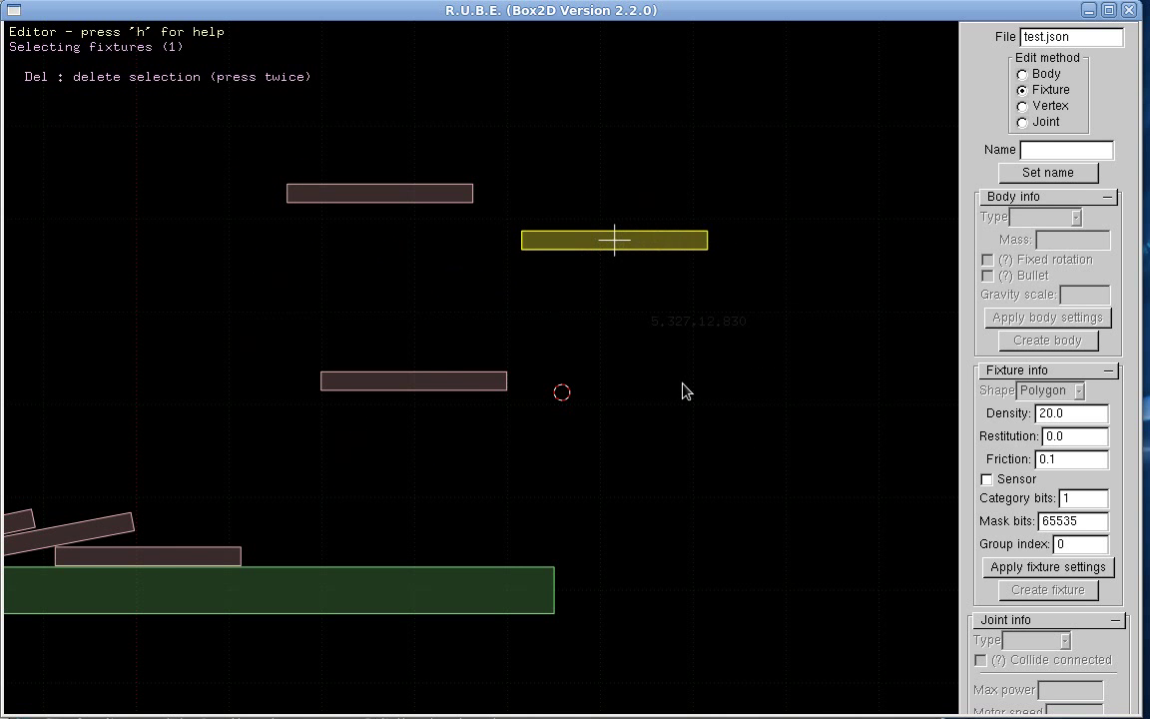
key("r")
key("r")
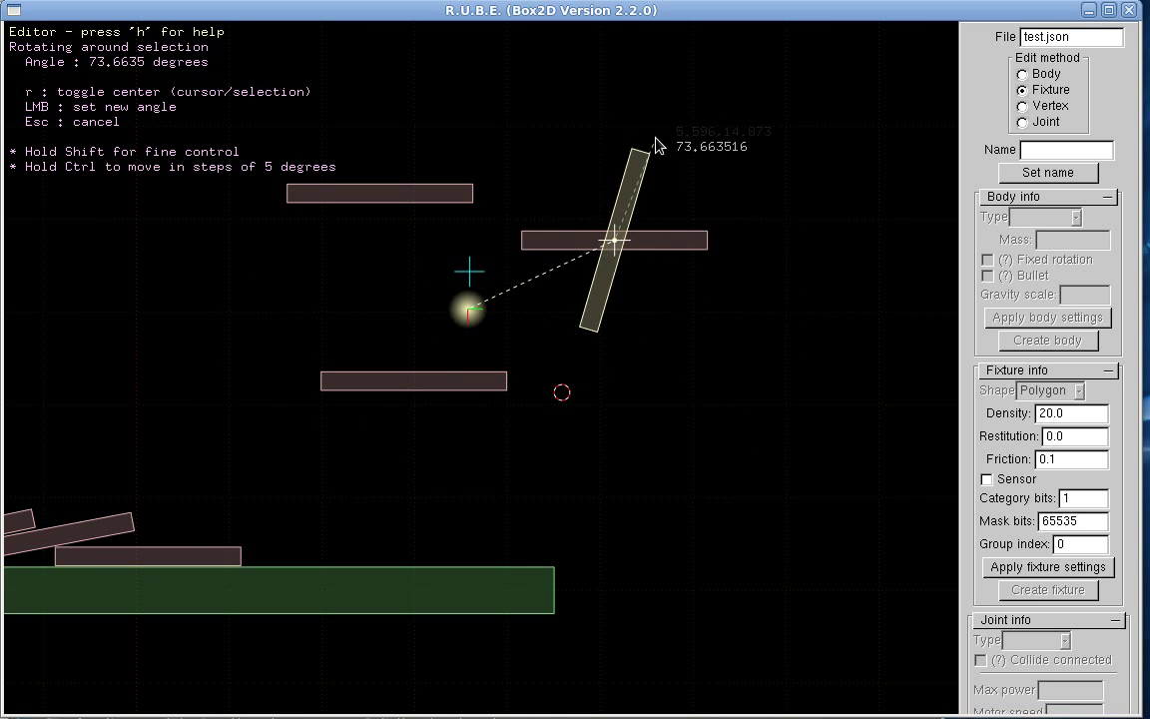
left_click(606, 116)
Step: Rotate the upper-left fixture around its own centre until it slopes about 35 degrees down to the right
left_click(422, 199)
key("r")
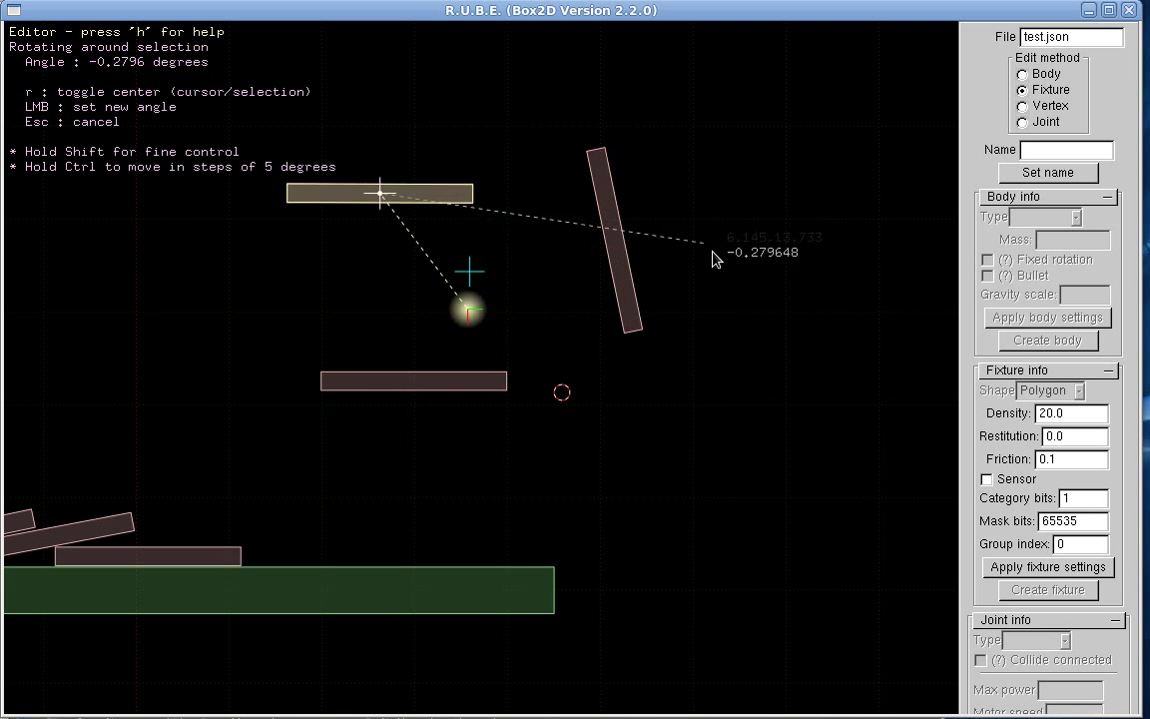
left_click(652, 444)
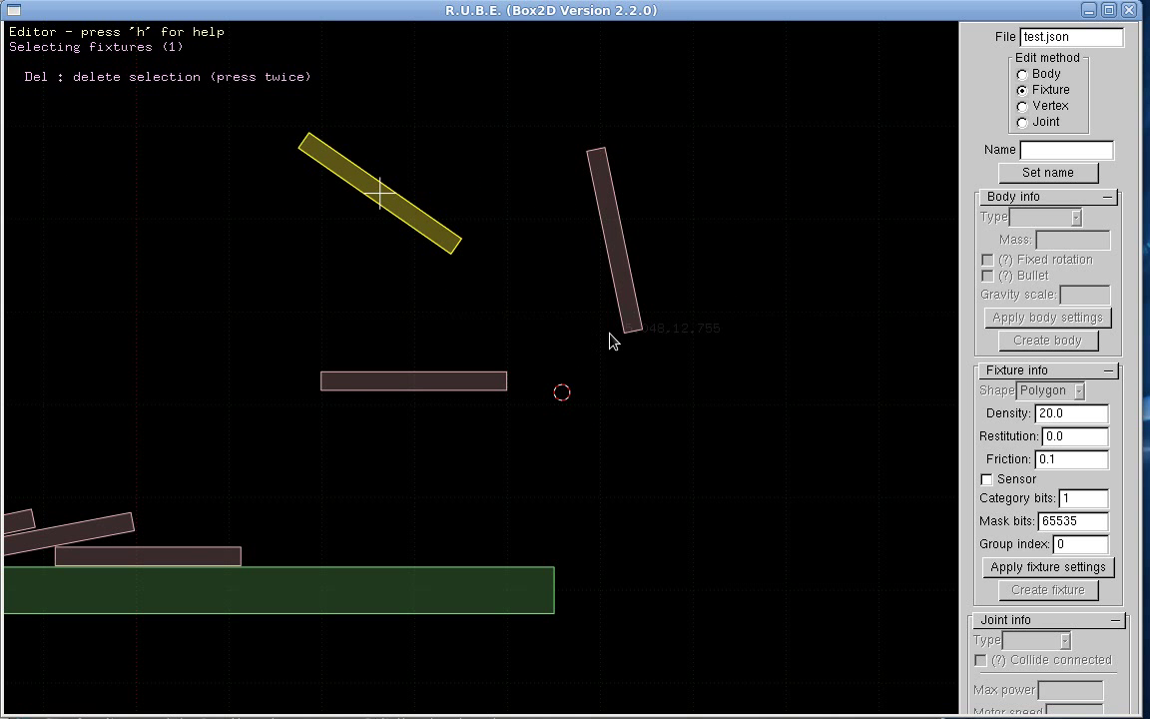
Step: Scale the sloping upper-left fixture around its own centre by a factor of about 2.12
key("s")
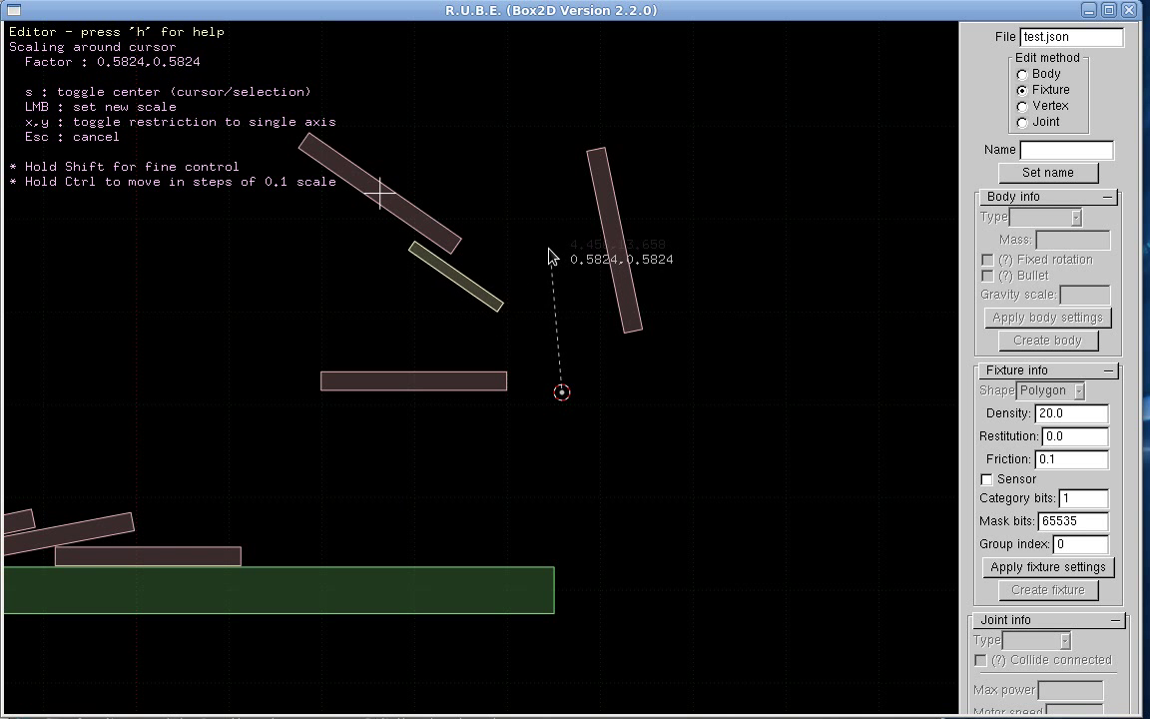
key("s")
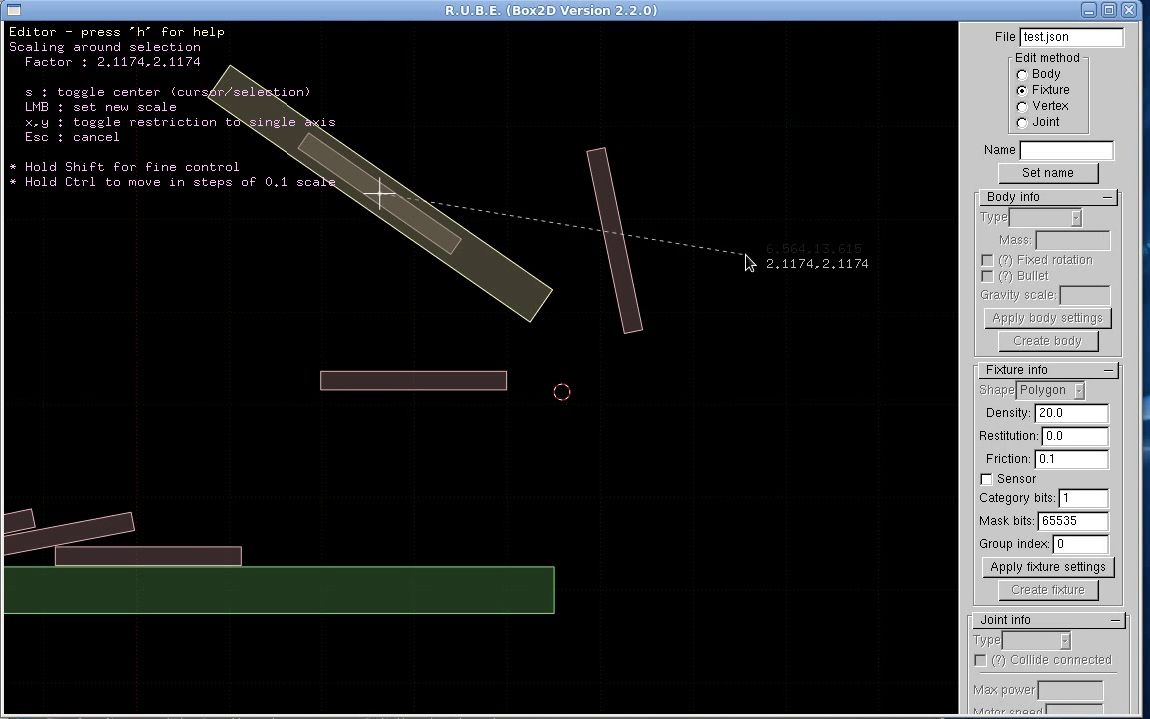
left_click(743, 255)
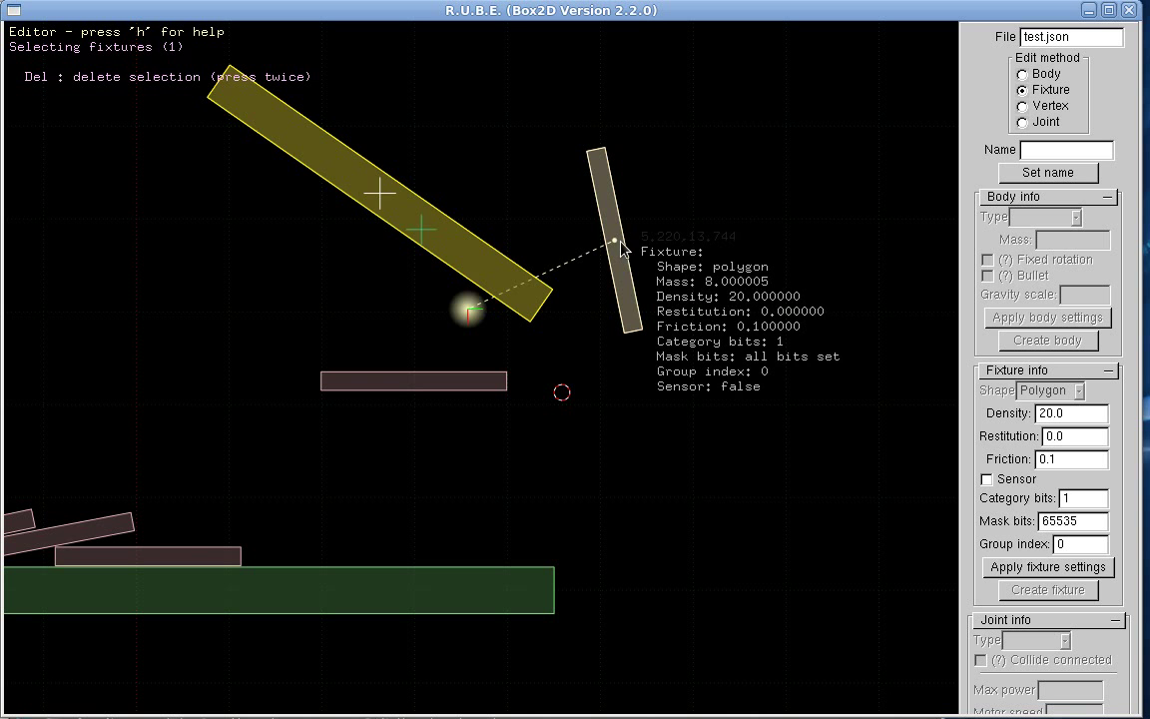
Step: Select the two smaller fixtures together and scale them around their common centre to about 0.8
left_click(616, 243)
left_click(451, 384, "shift")
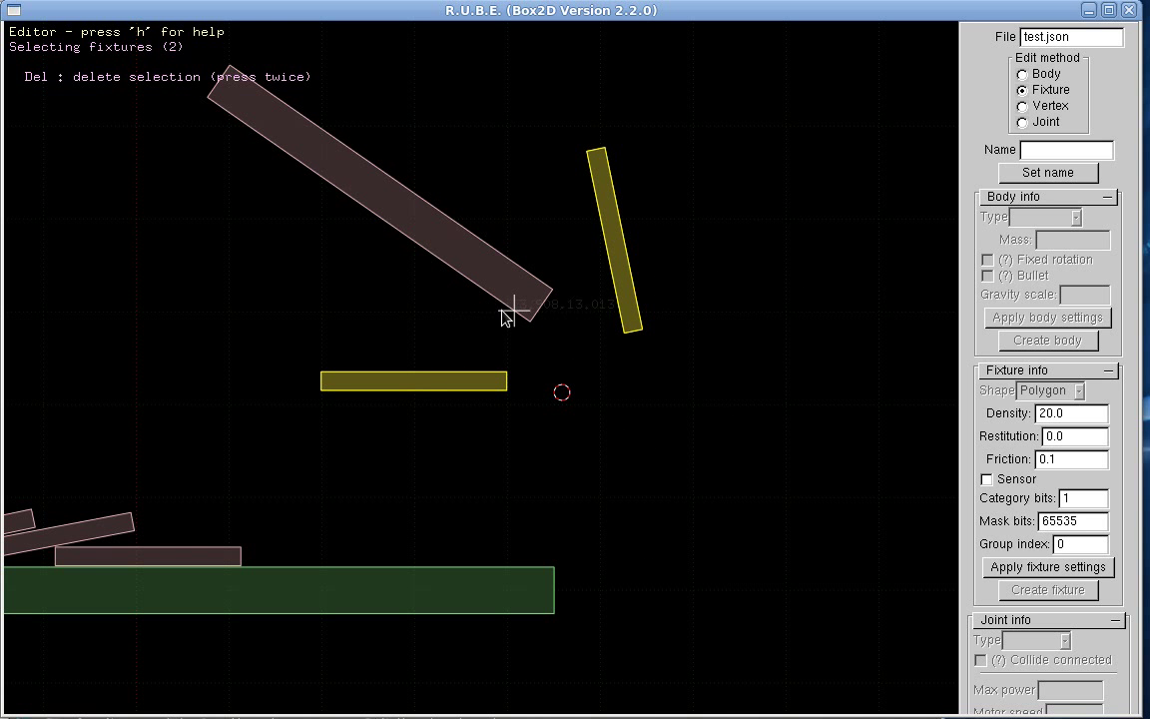
key("s")
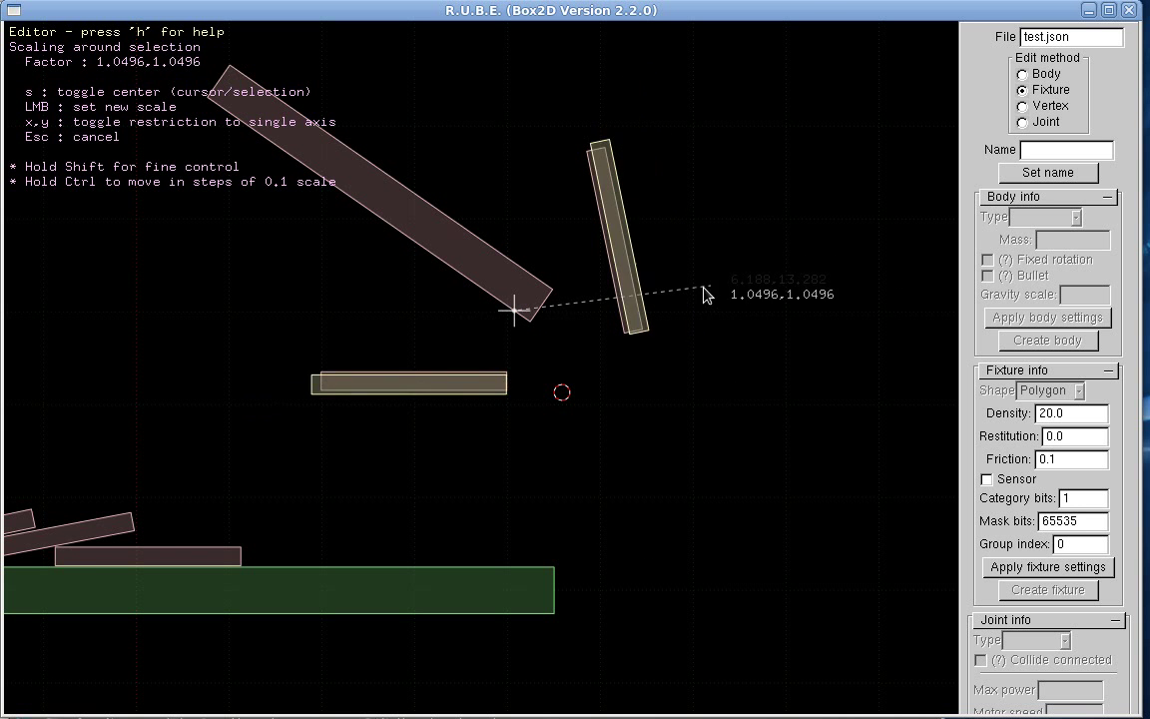
left_click(679, 317)
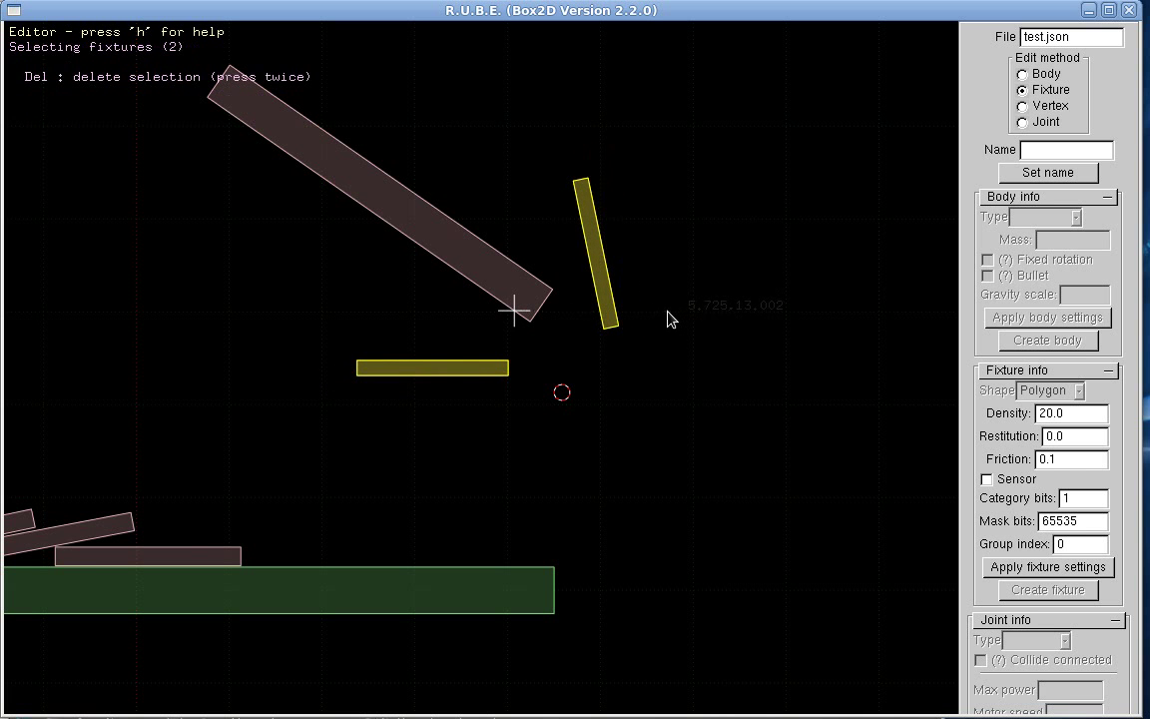
Step: Run the simulation, pull the three-fixture body upward above the platform, and return to the editor
scroll(679, 399, "down", 10)
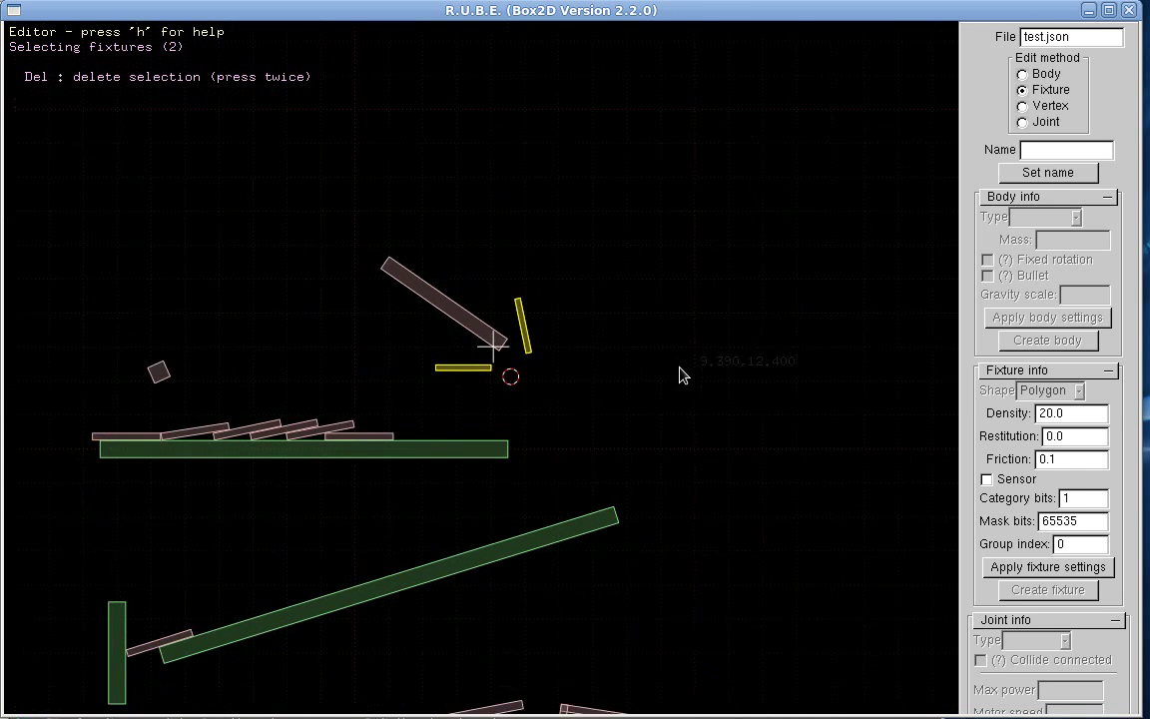
key("space")
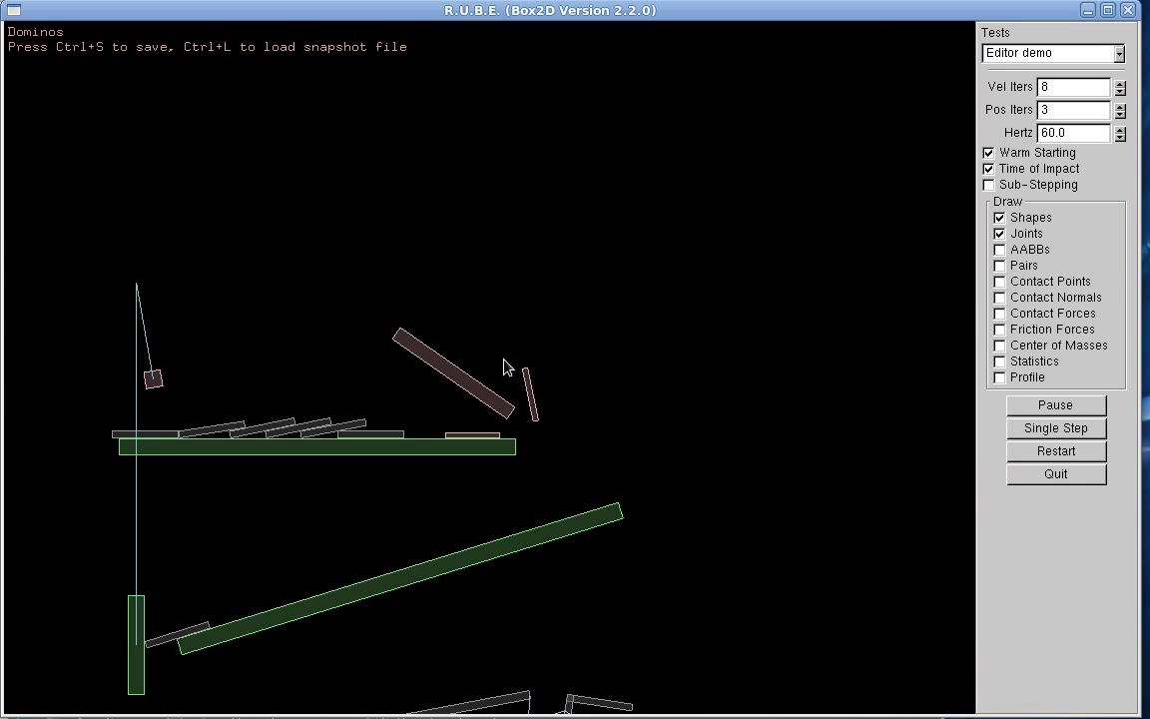
left_click_drag(416, 342, 465, 276)
left_click_drag(575, 467, 462, 261)
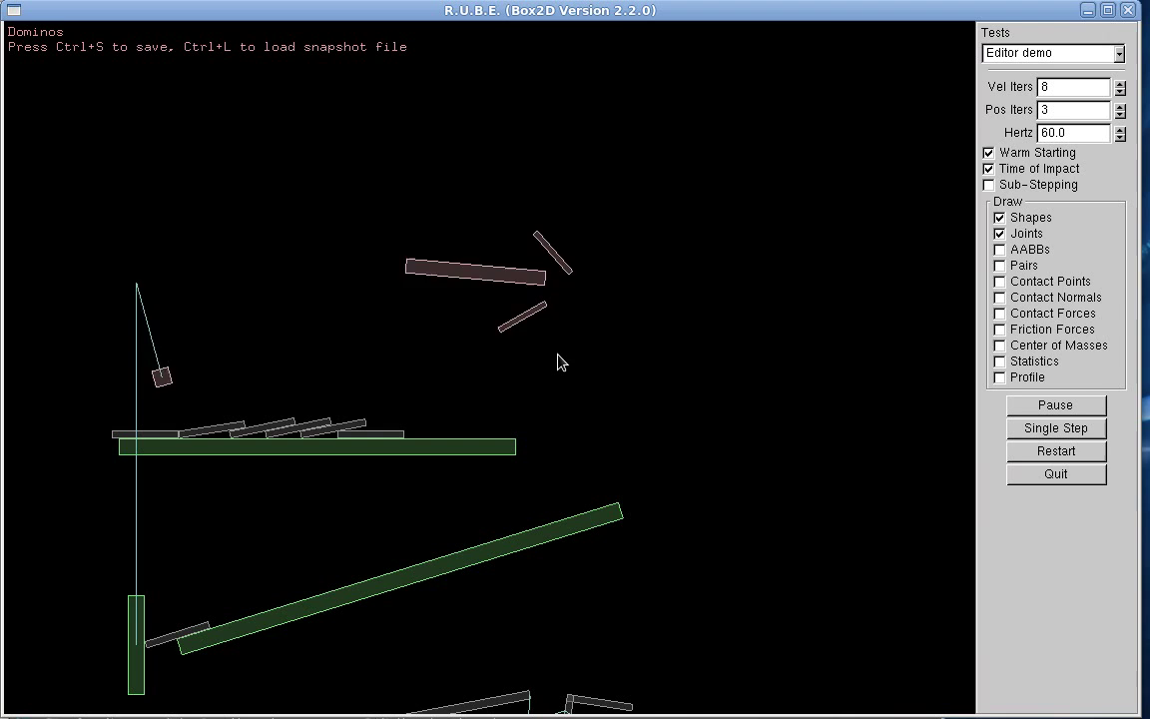
key("Tab")
Step: Switch the edit method to Vertex and move the large fixture's upper-left vertex about 0.85 units right and 1.05 units up
scroll(614, 387, "up", 6)
right_click_drag(443, 282, 524, 402)
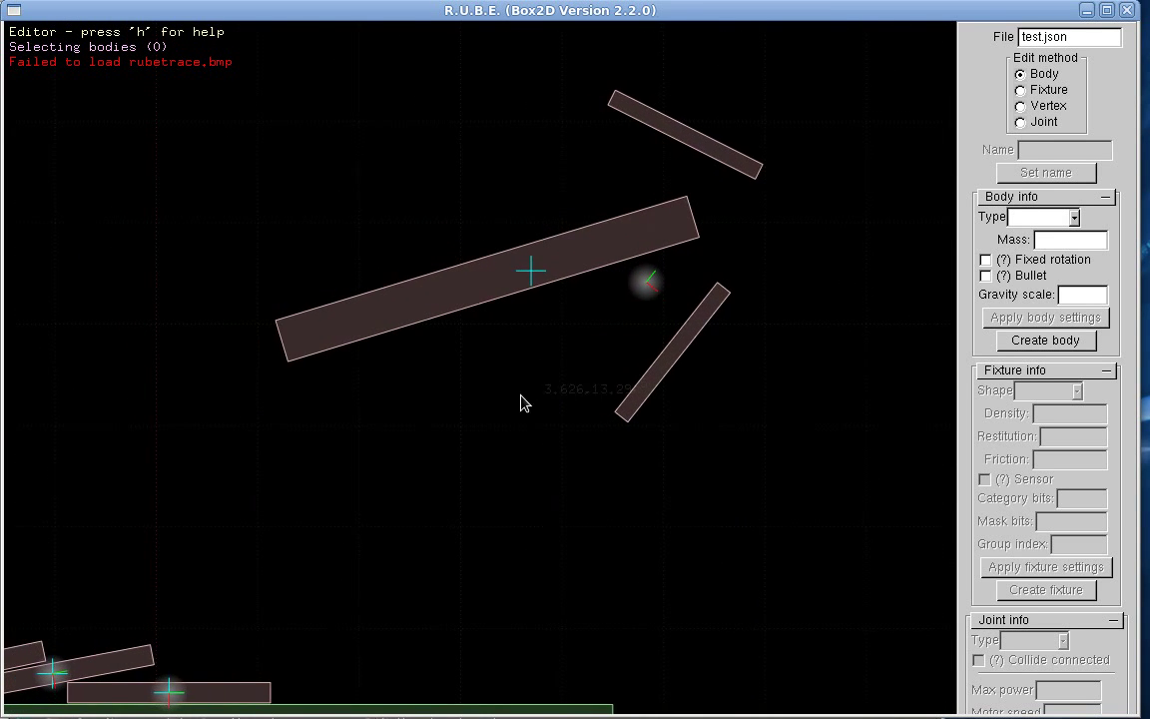
key("v")
left_click(276, 321)
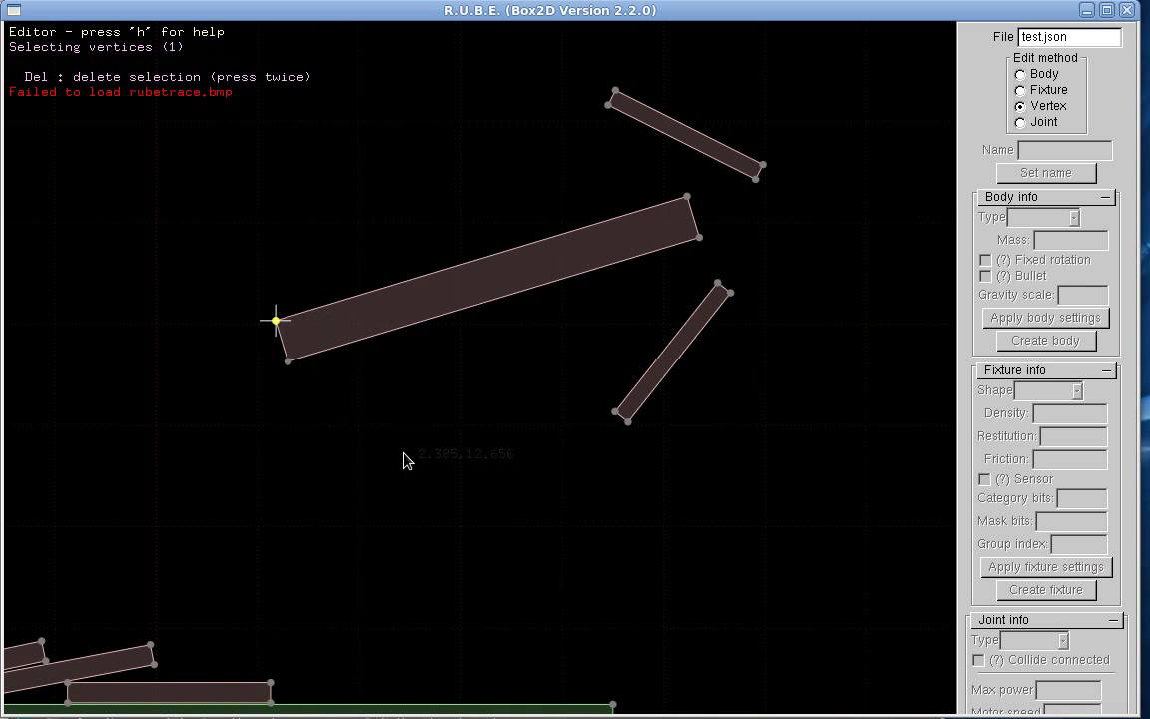
key("g")
left_click(490, 352)
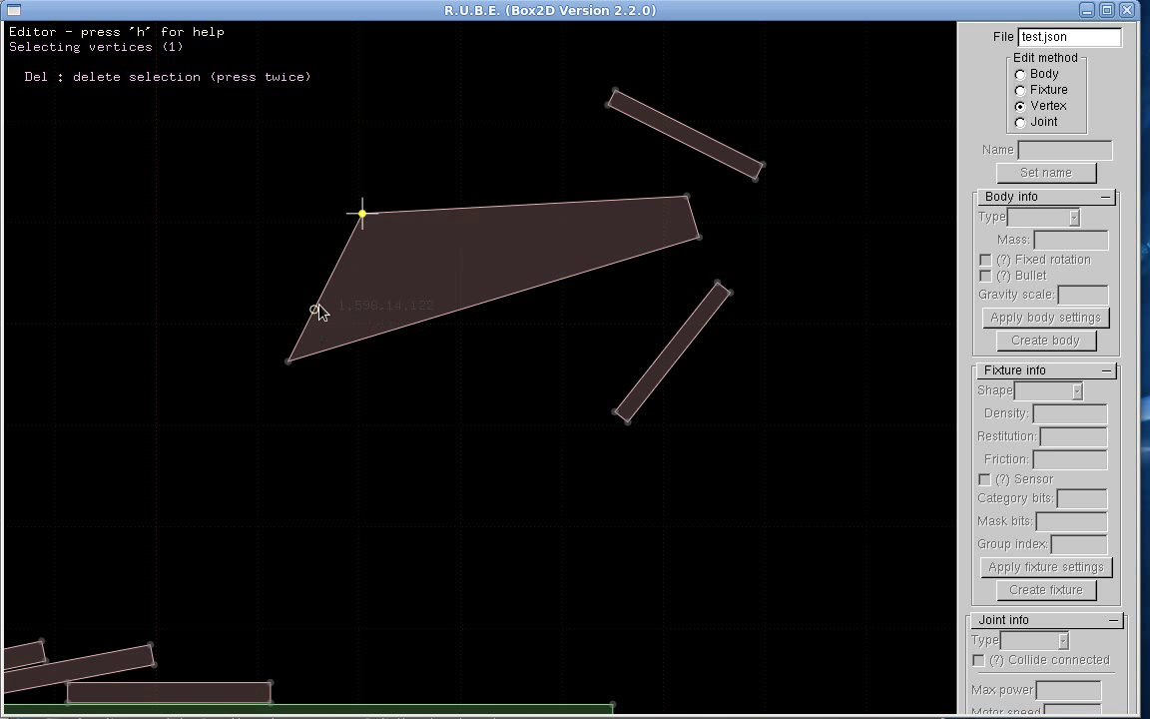
Step: Insert a vertex on the large polygon's left edge and move it outward, about 0.6 units left and 0.6 units up
left_click(323, 298, "ctrl+shift")
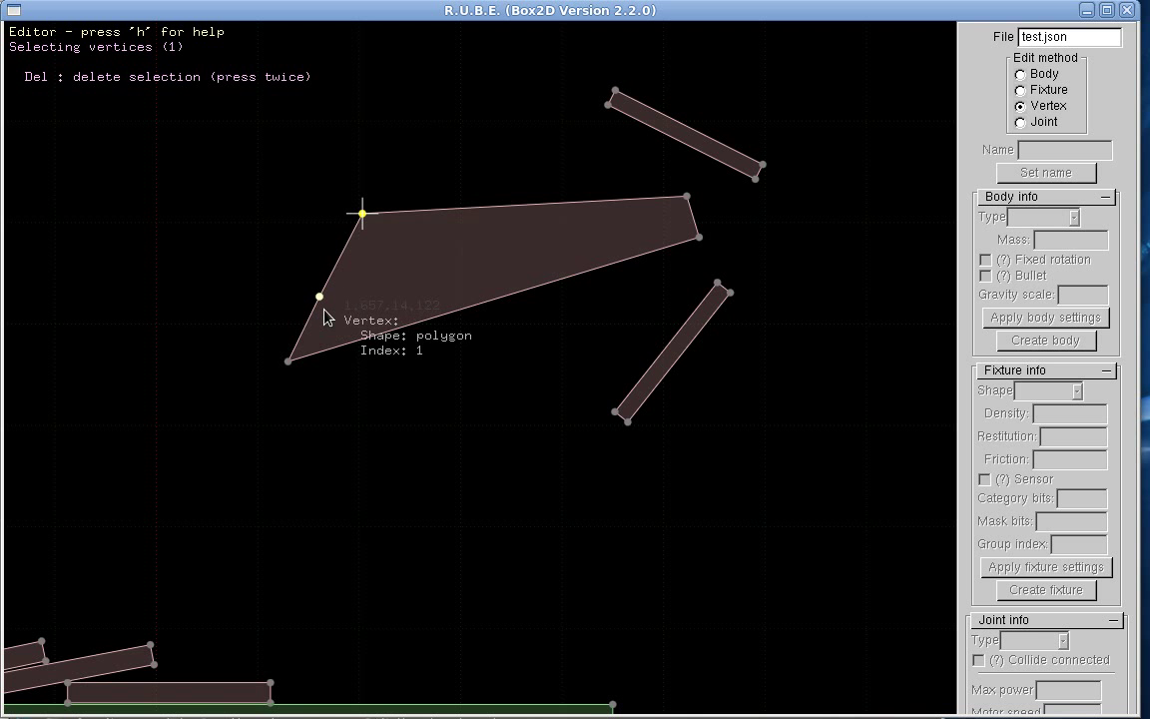
key("g")
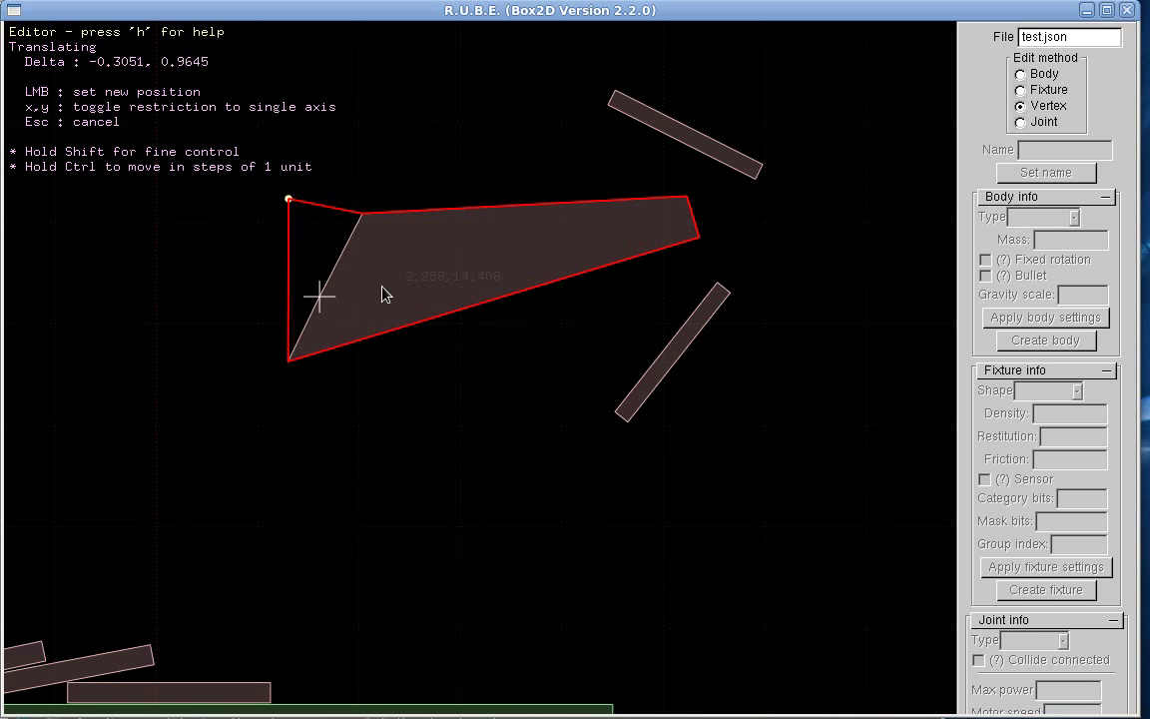
left_click(359, 326)
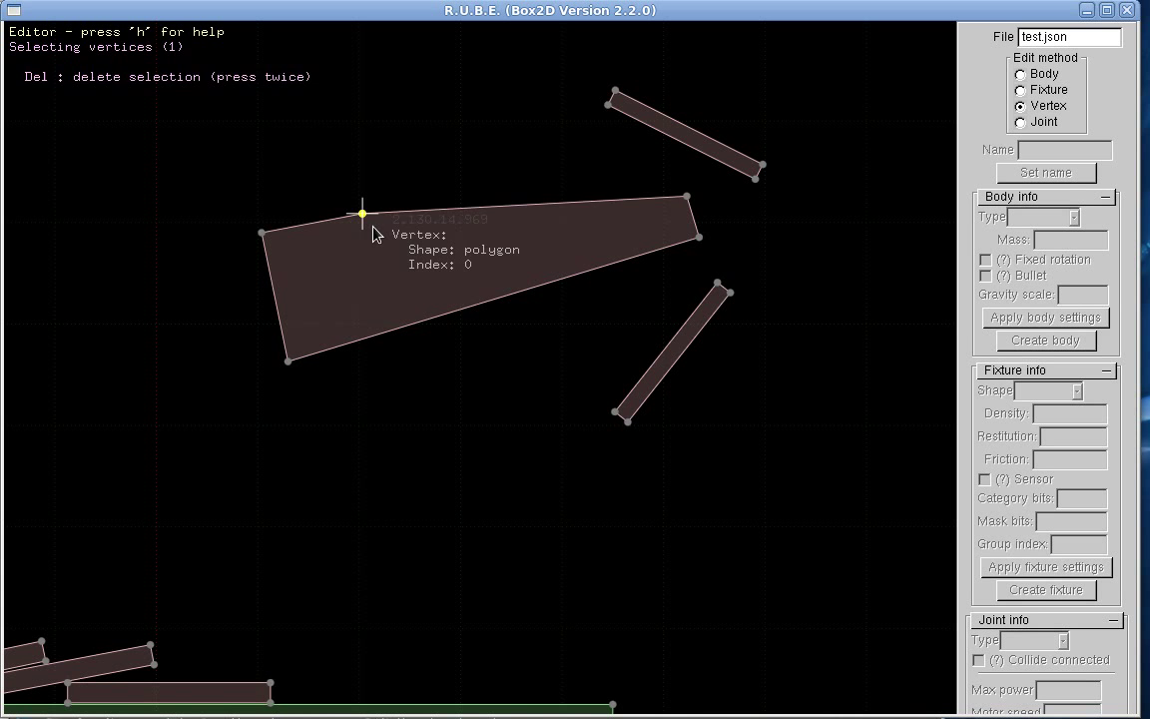
Step: Raise the large polygon's top vertex, adjacent to the inserted one, by about 0.6 units
key("t")
left_click(386, 170)
right_click_drag(428, 417, 457, 485)
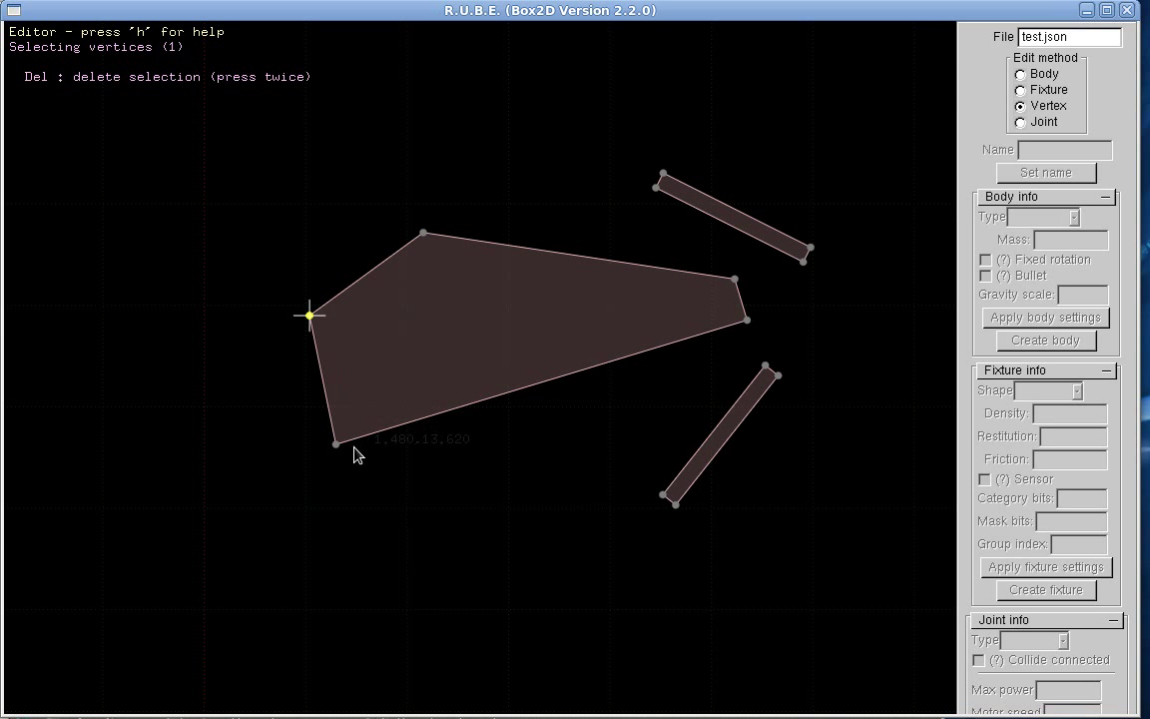
Step: Select the large polygon's three left vertices together and try scaling them around the cursor
left_click(423, 234, "shift")
key("s")
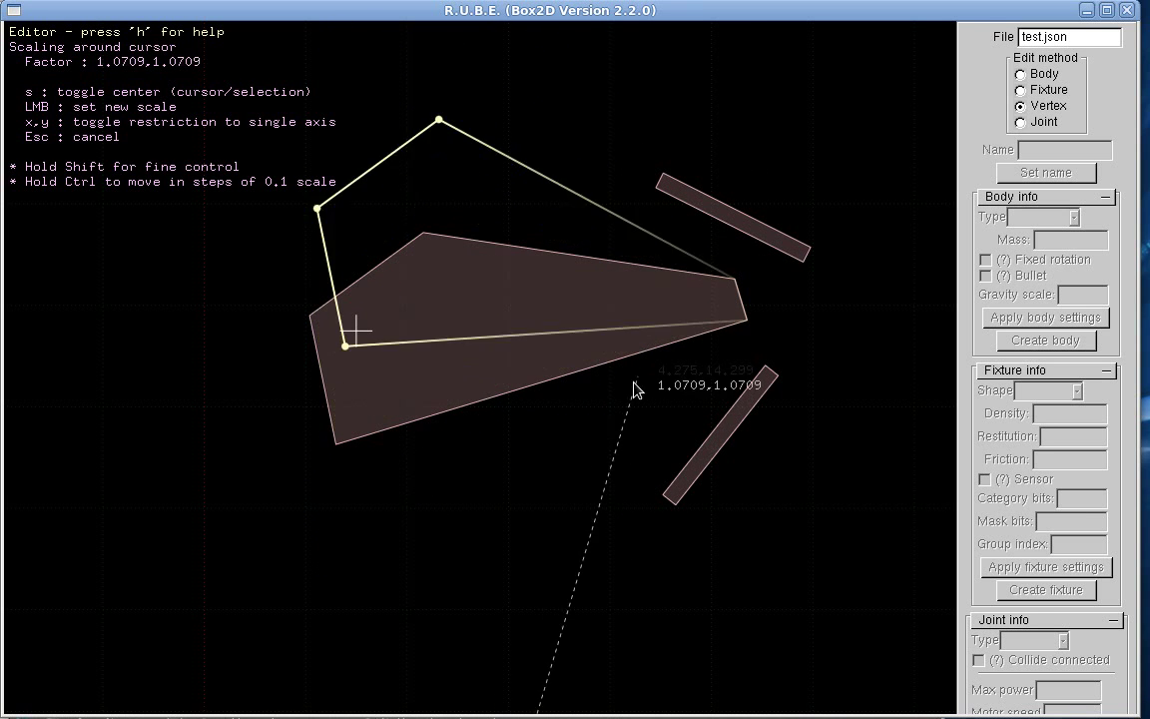
key("Escape")
Step: Place the cursor just below the large polygon's lower edge, at about (2.7, 13.7)
right_click_drag(531, 457, 533, 408)
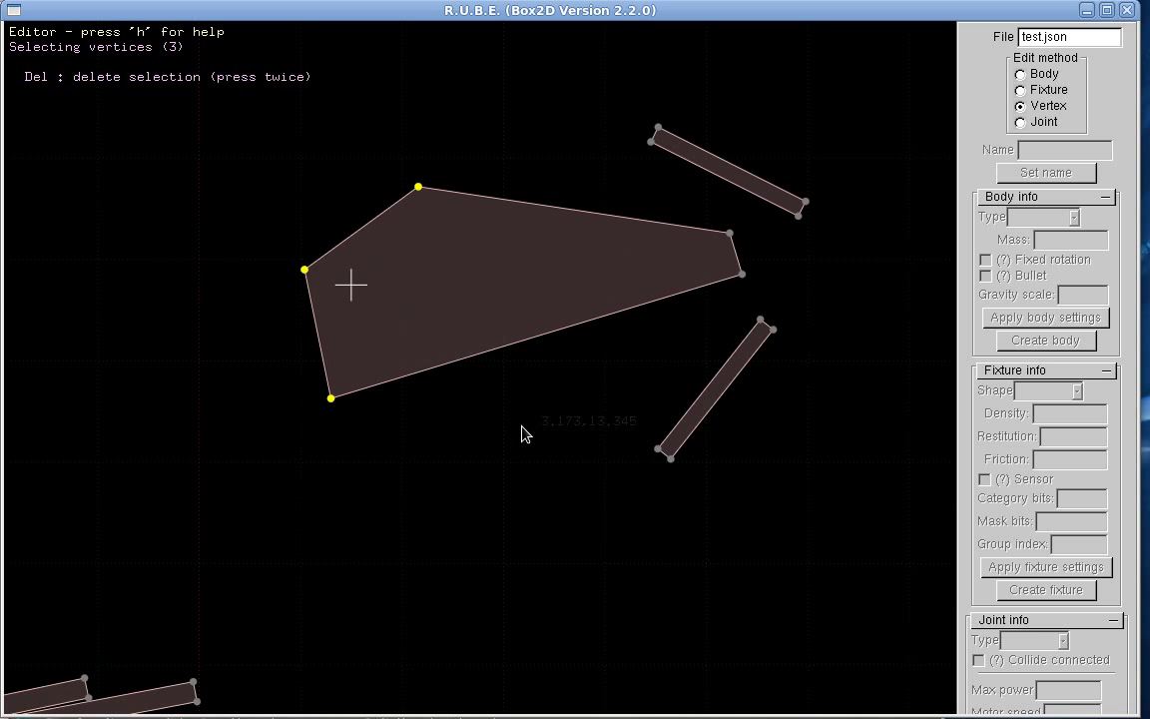
key("c")
left_click(555, 404)
key("c")
key("Escape")
key("c")
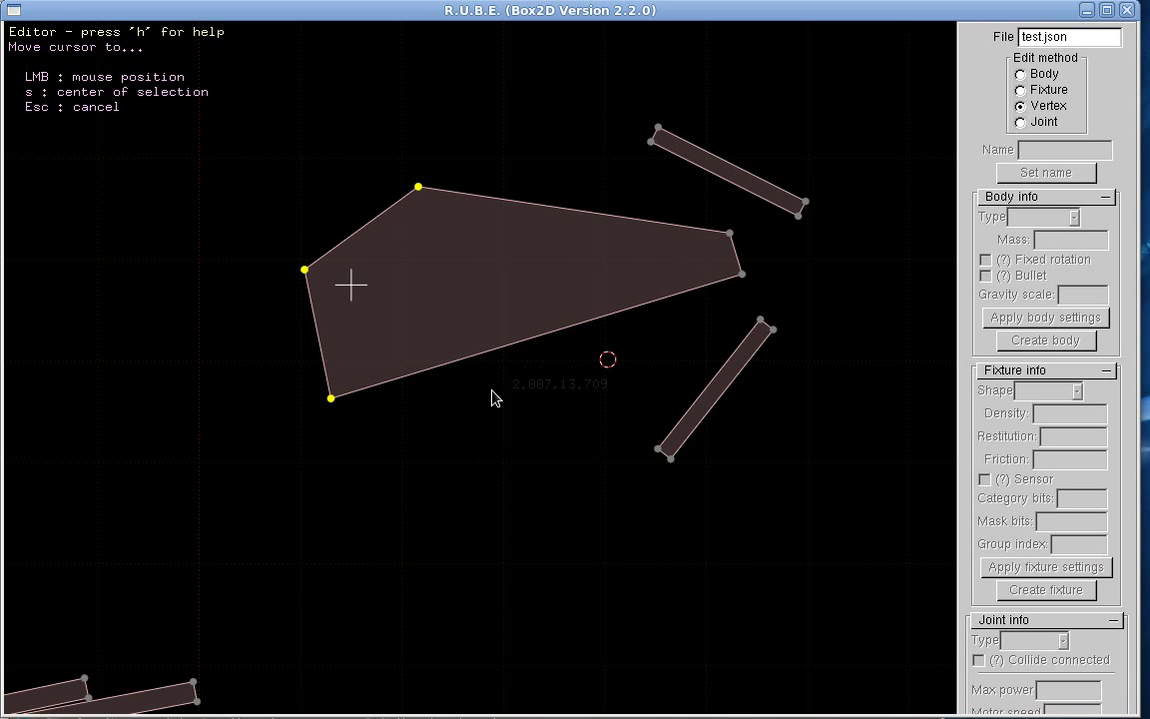
left_click(472, 390)
Step: Try scaling, rotating and translating the three selected vertices of the large polygon
key("s")
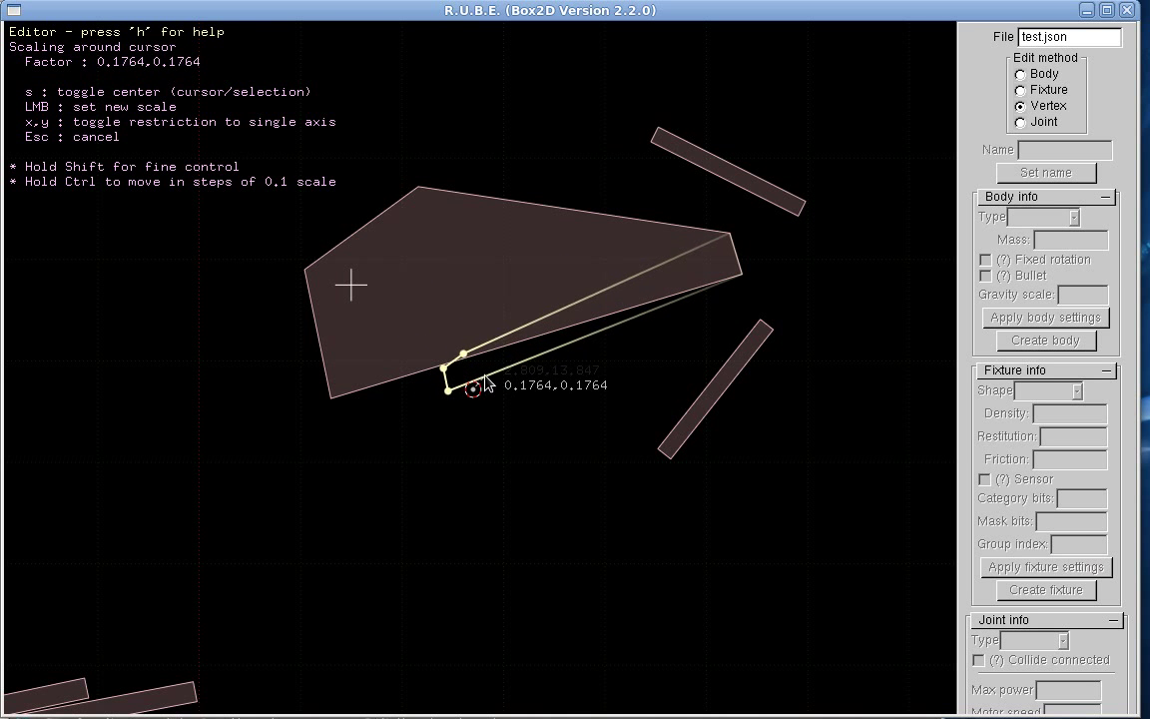
key("Escape")
key("r")
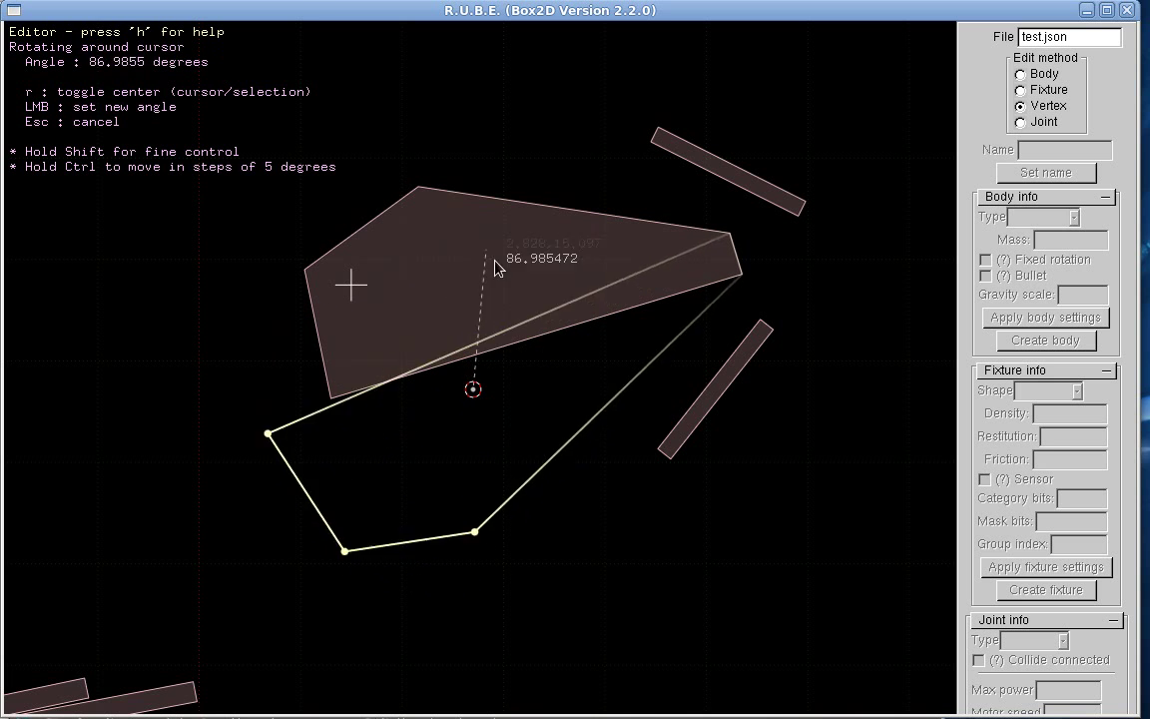
key("r")
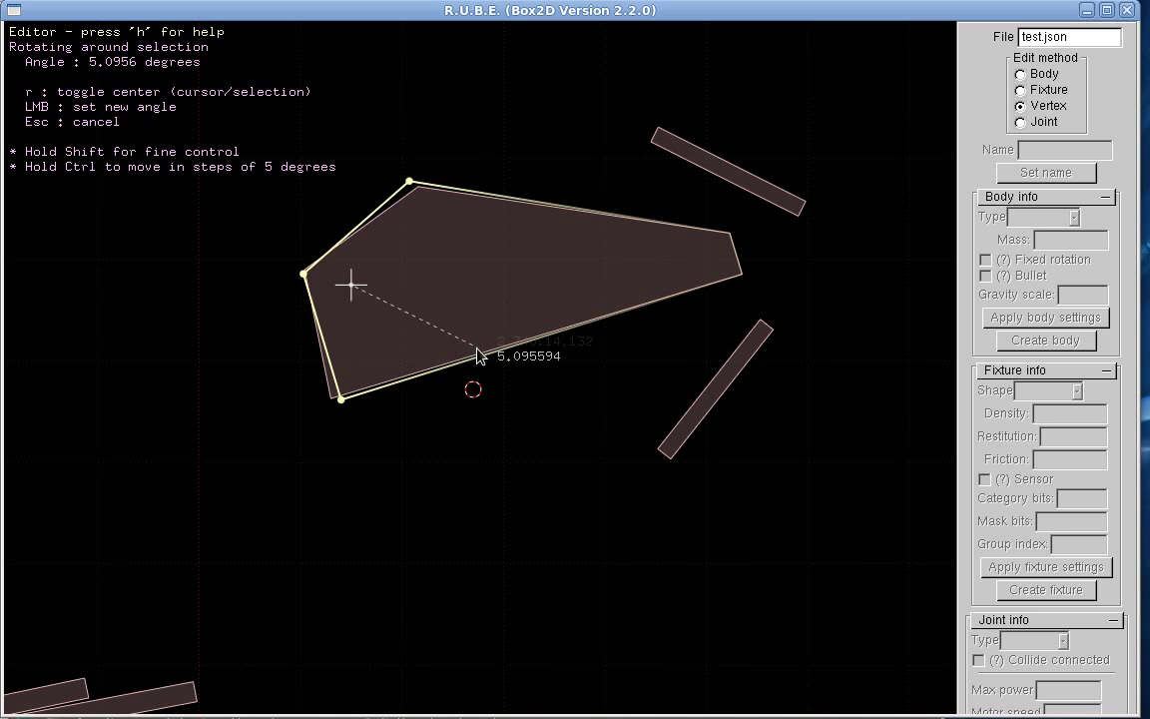
key("Escape")
key("t")
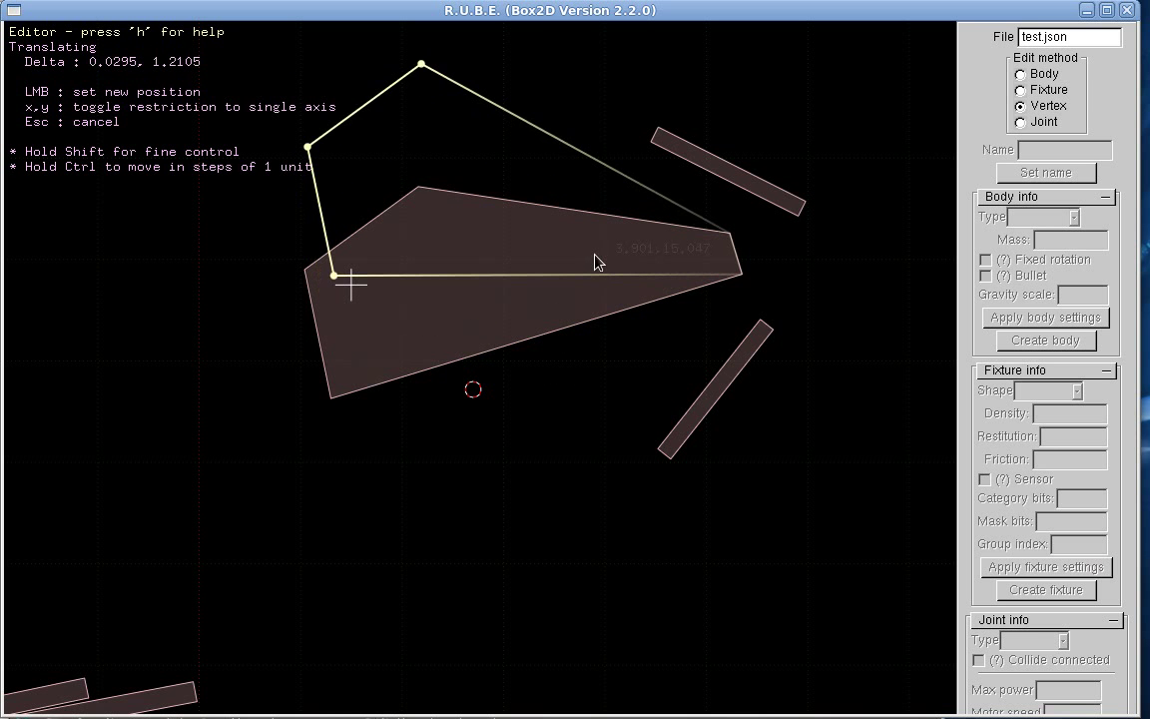
key("Escape")
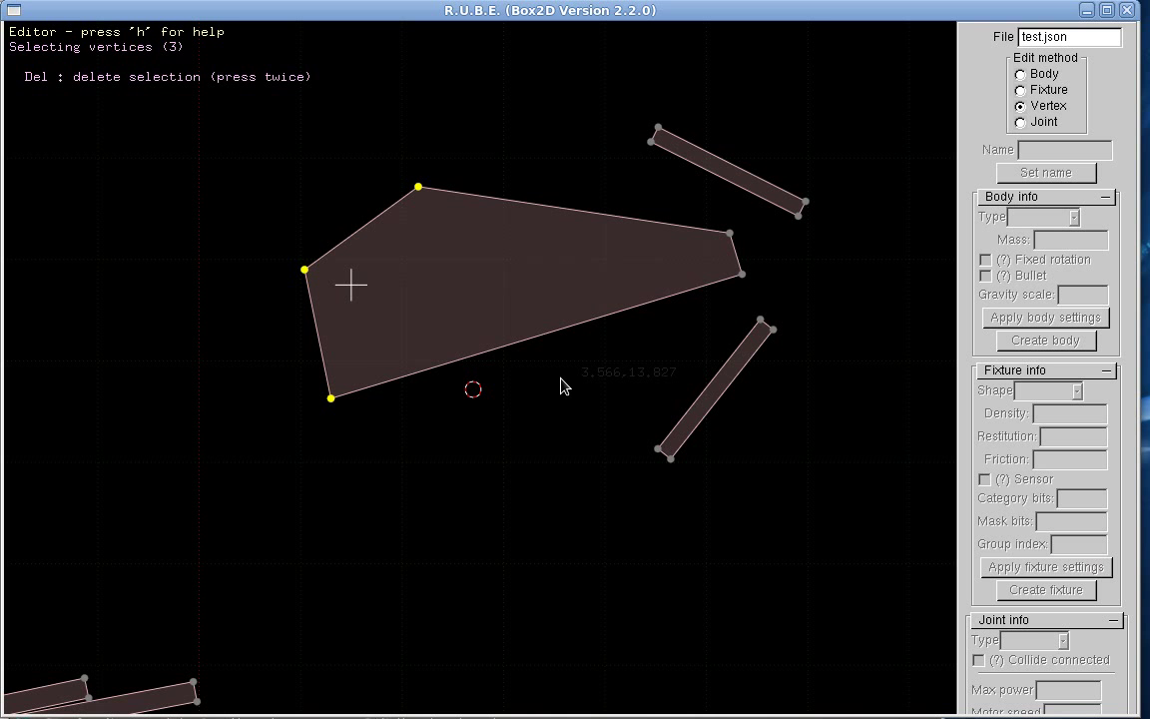
Step: Rotate the large polygon's three selected vertices by about -6.8 degrees around the selection and enlarge them around the cursor
key("r")
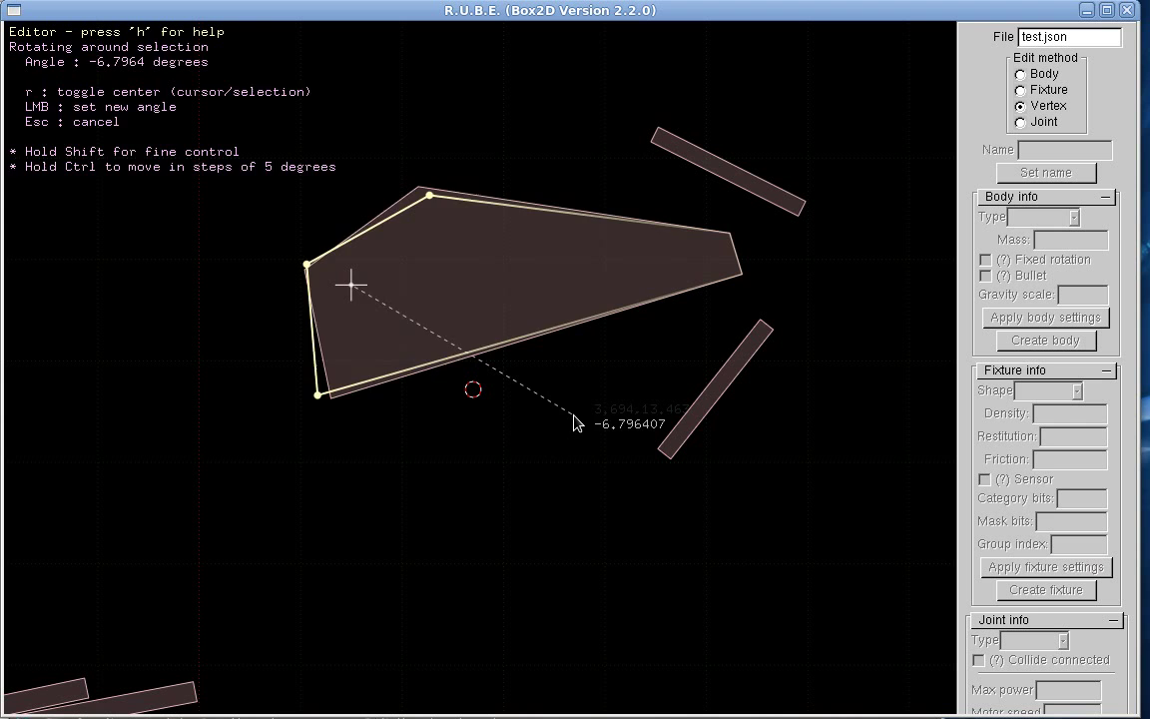
left_click(575, 418)
key("s")
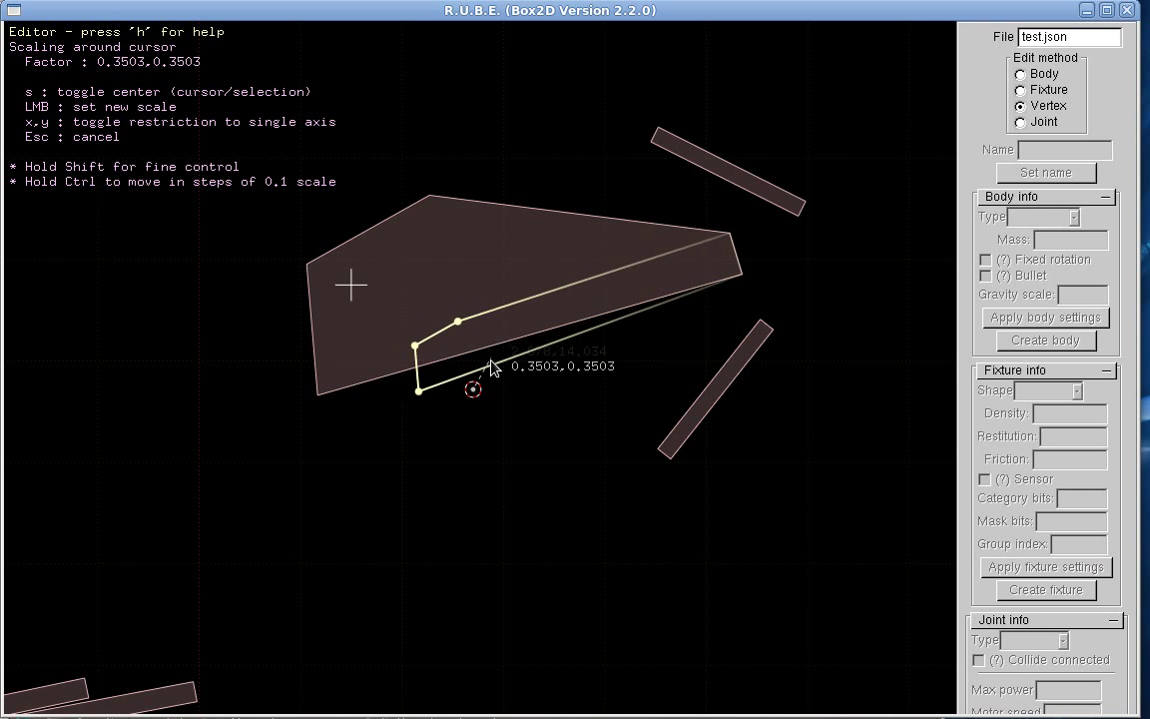
left_click(620, 375)
Step: Run the simulation, pull the reshaped polygon down onto the ground beside the small L-shaped bodies, and return to the editor
scroll(489, 507, "down", 1)
scroll(488, 507, "down", 11)
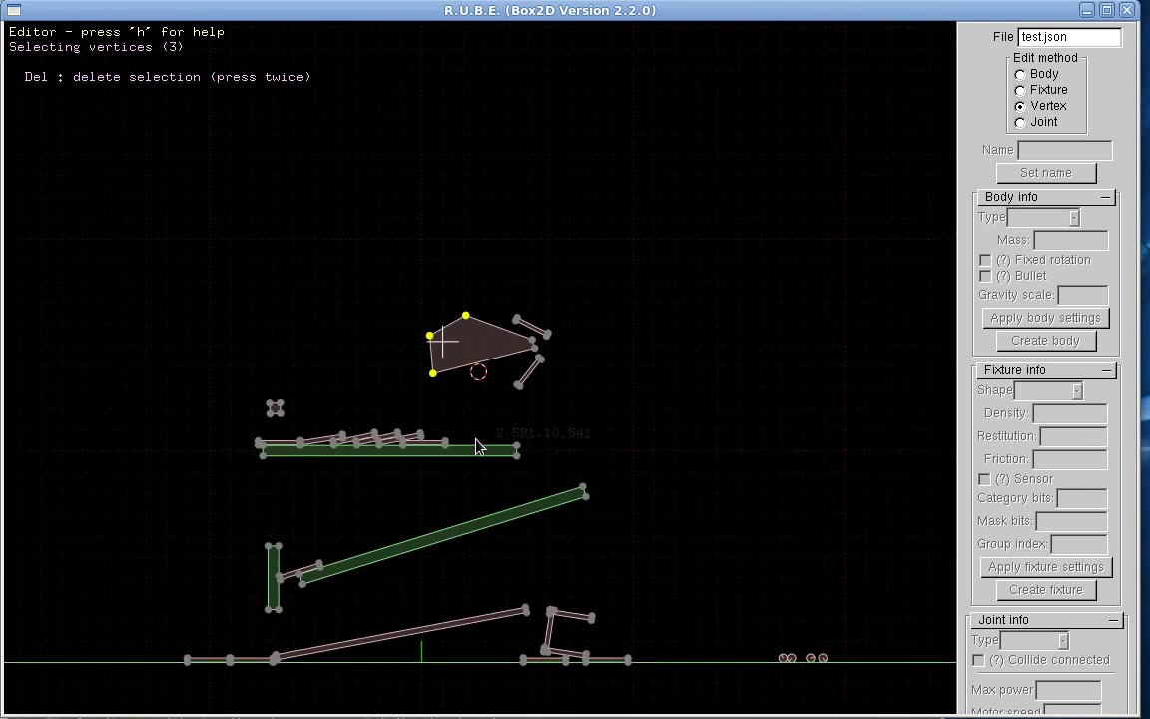
key("e")
left_click_drag(505, 420, 552, 370)
mouse_move(594, 449)
left_mouse_down()
mouse_move(593, 631)
mouse_move(663, 624)
mouse_move(686, 591)
mouse_move(653, 591)
left_mouse_up()
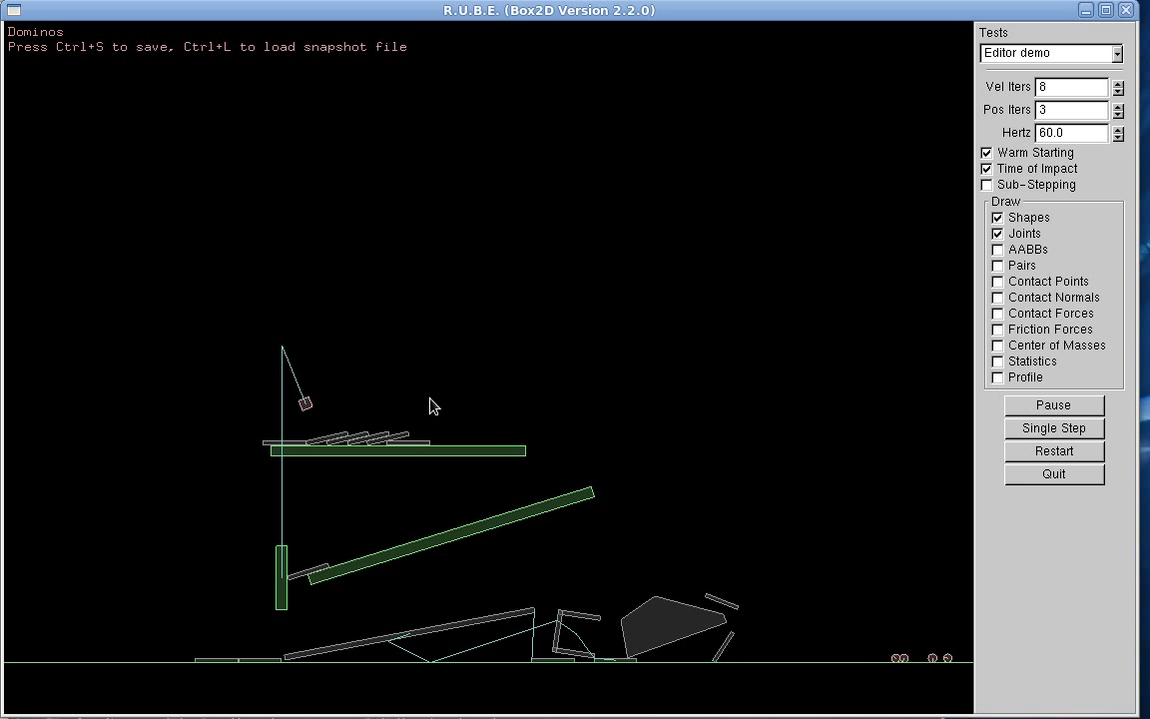
right_click_drag(431, 405, 414, 286)
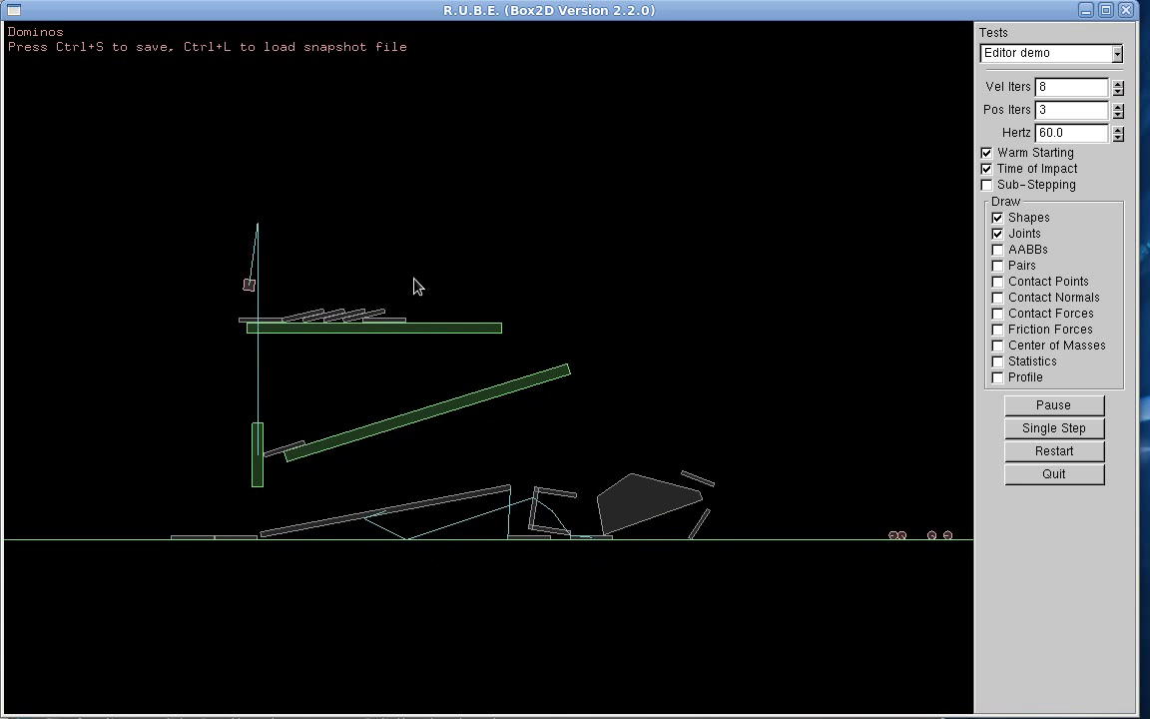
key("Escape")
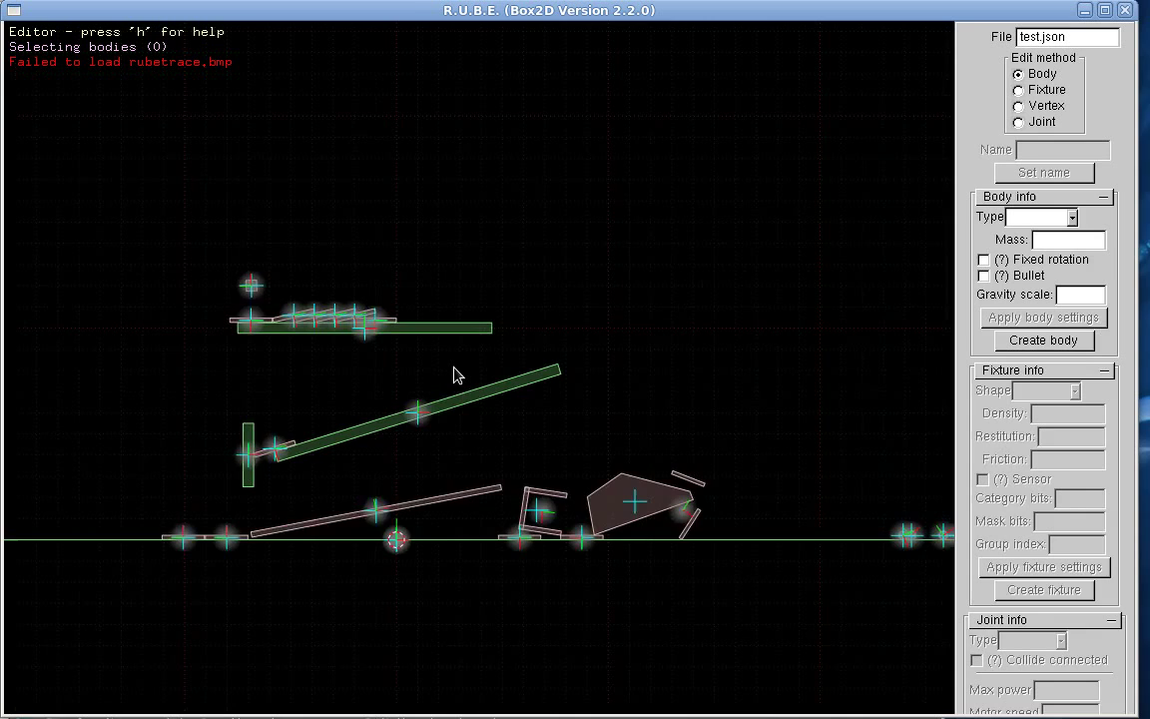
Step: Create a Dynamic body at about (7.8, 17.2) in the empty area above the platforms and select it
scroll(460, 437, "up", 6)
scroll(419, 431, "down", 5)
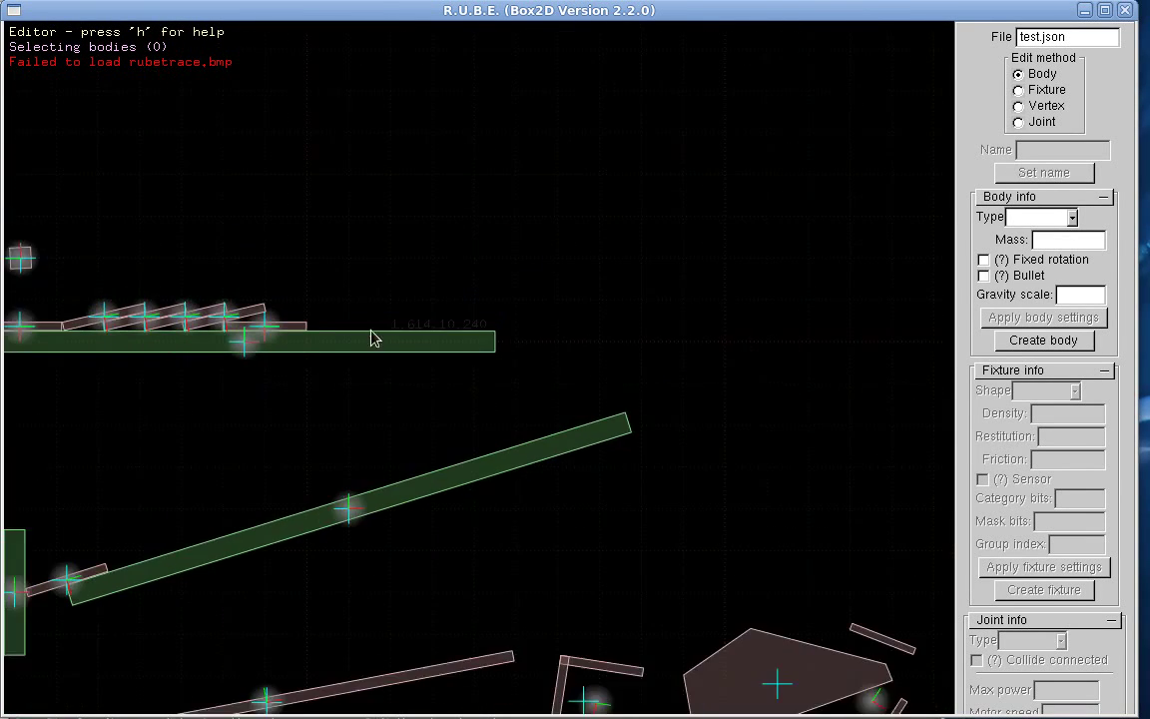
left_click(1038, 217)
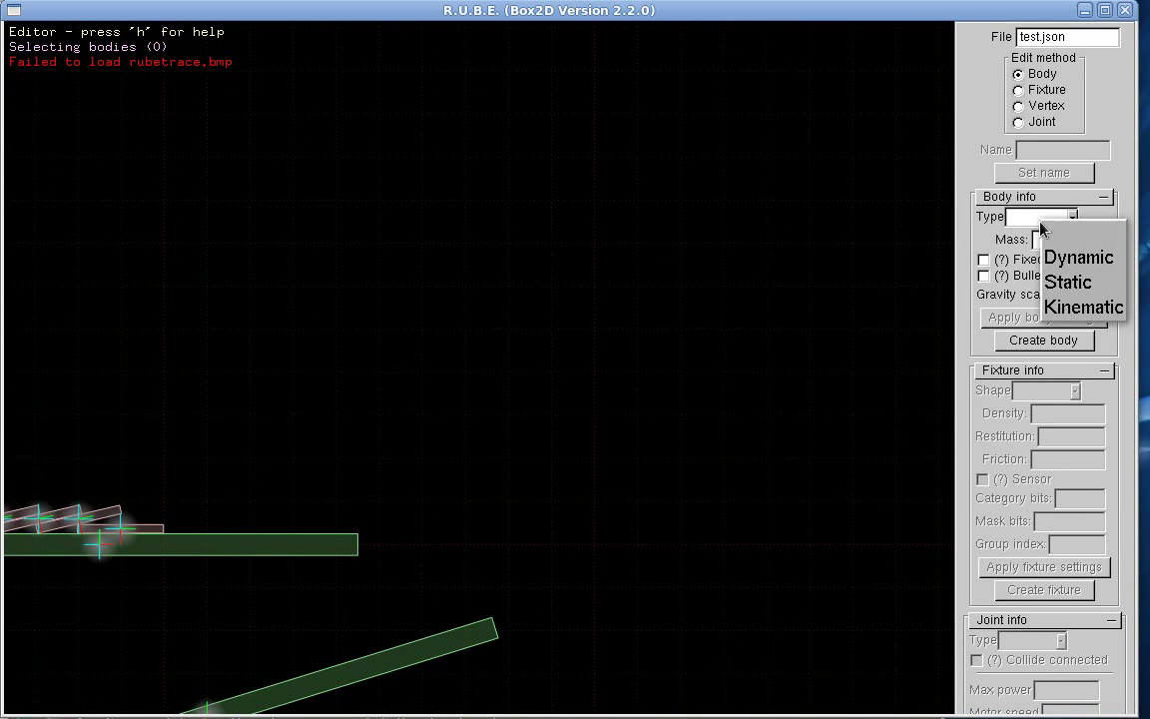
left_click(1078, 261)
key("c")
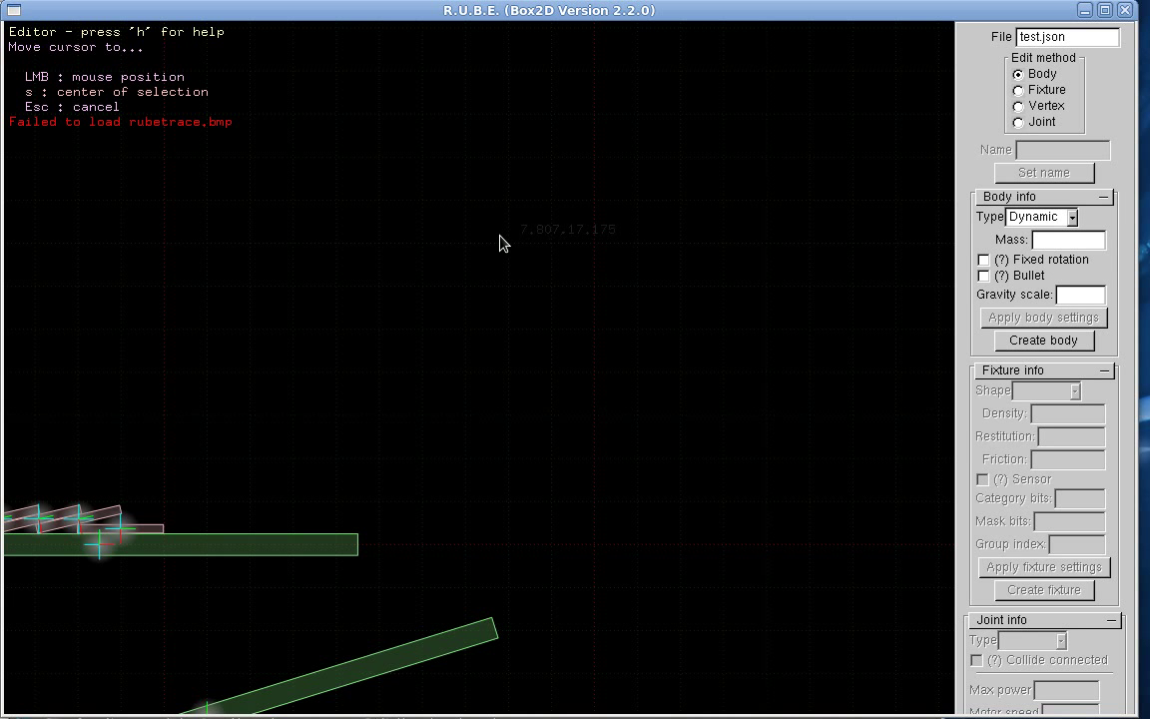
left_click(499, 236)
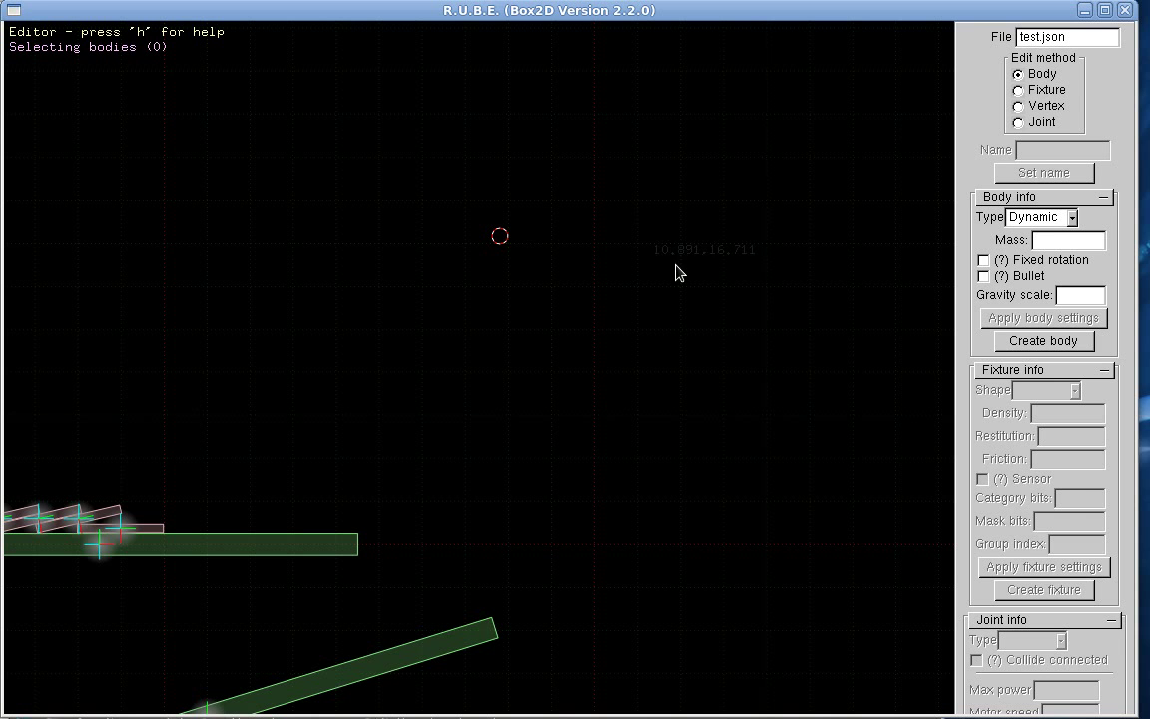
left_click(1061, 343)
left_click(498, 236)
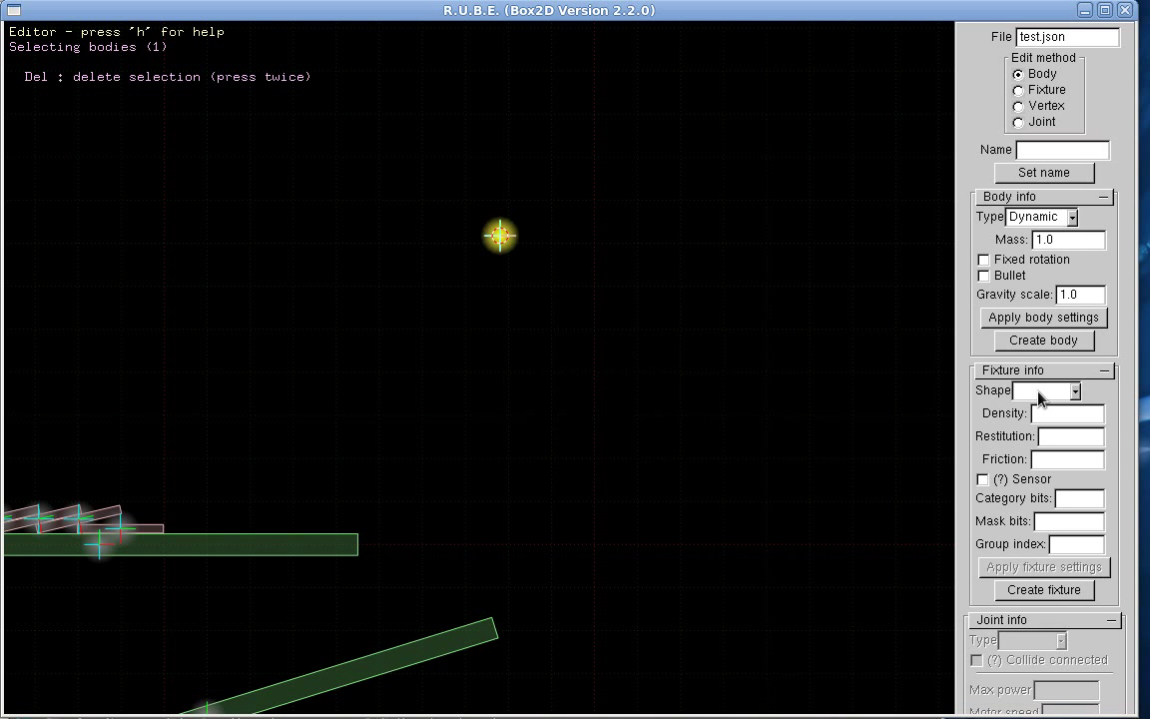
Step: Add a Circle fixture to the new body with density 2.0, restitution 0.9 and friction 0
left_click(1039, 398)
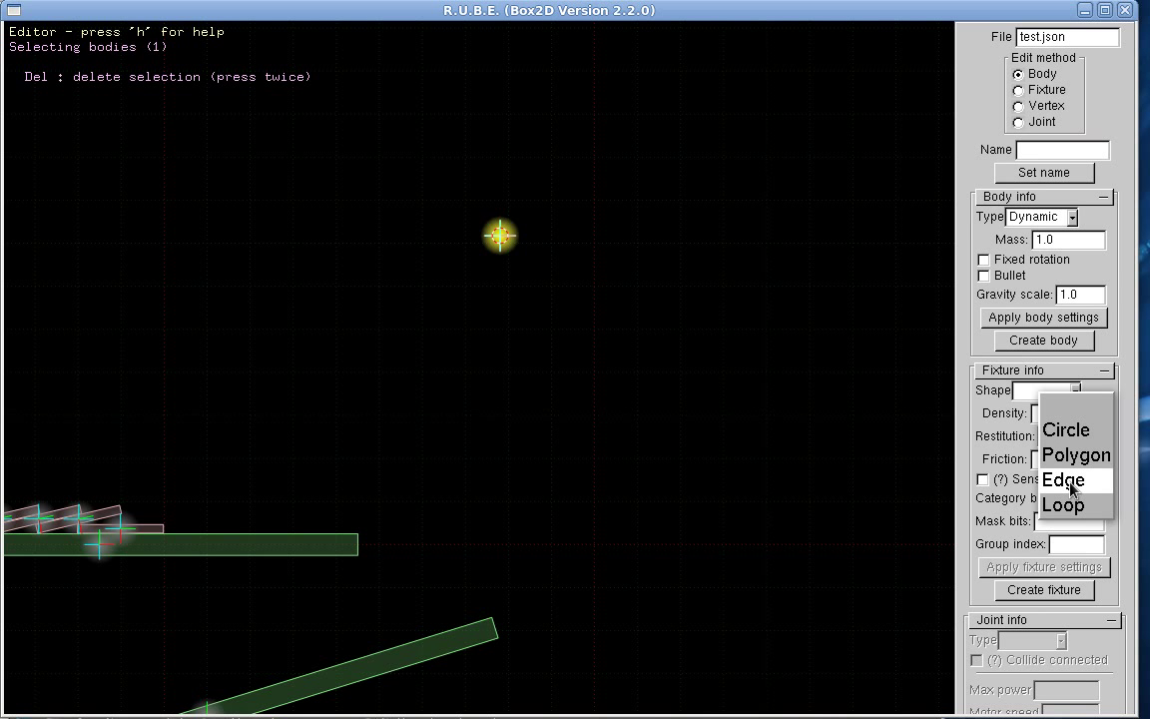
left_click(1065, 429)
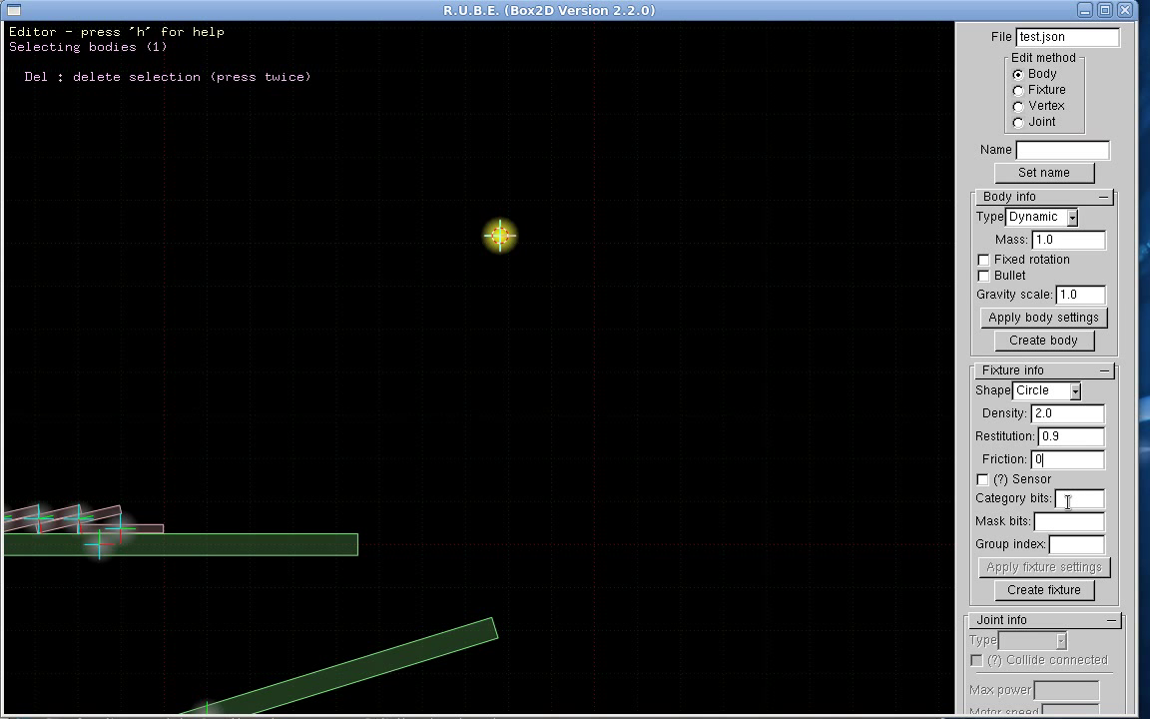
left_click(1049, 590)
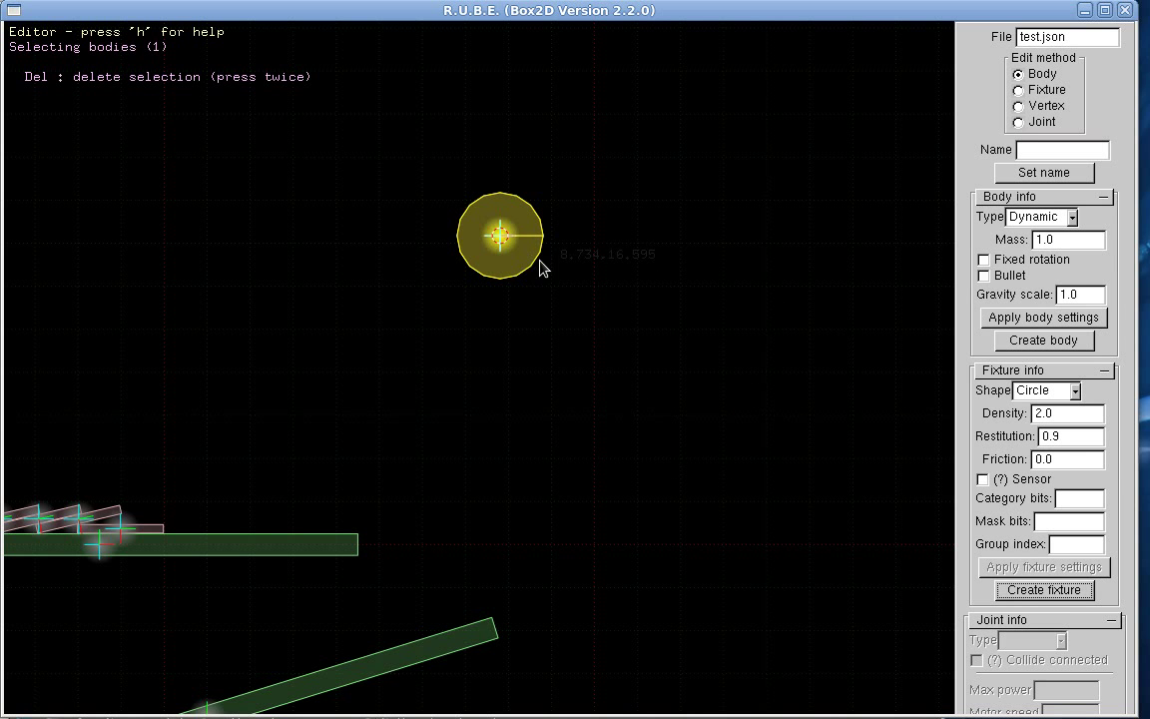
left_click(508, 250)
key("s")
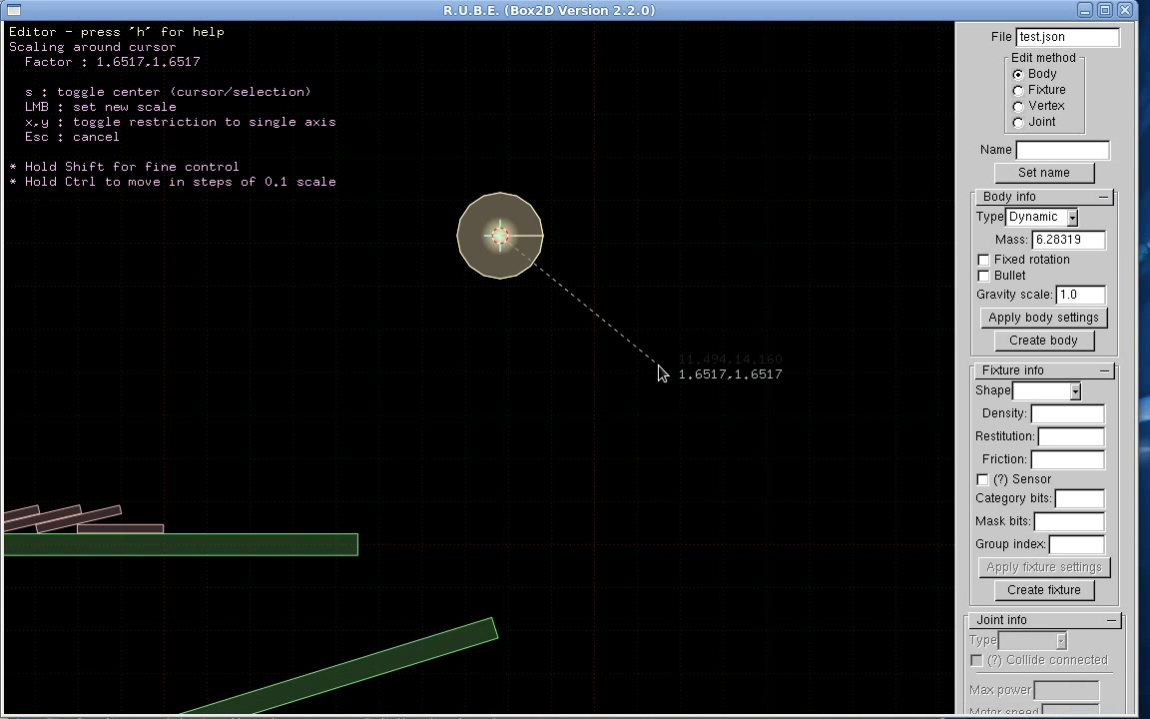
key("Escape")
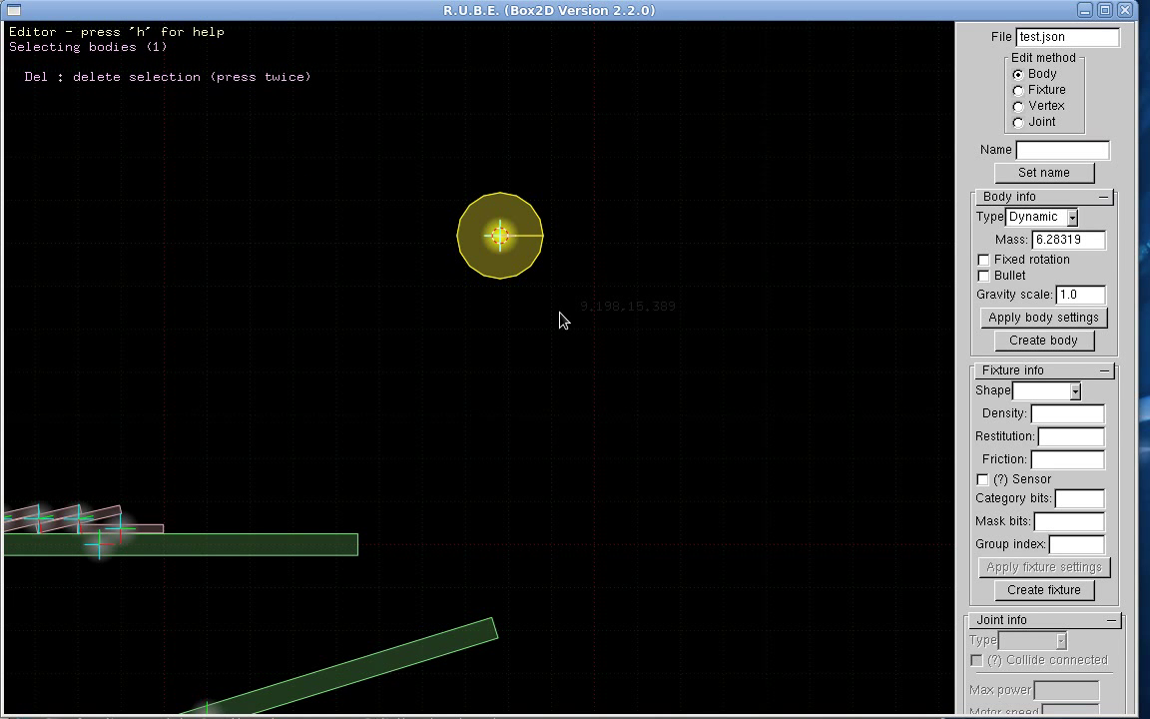
Step: Switch to the Fixture edit method and scale the circle fixture around the cursor to roughly twice its size
key("f")
left_click(519, 263)
key("s")
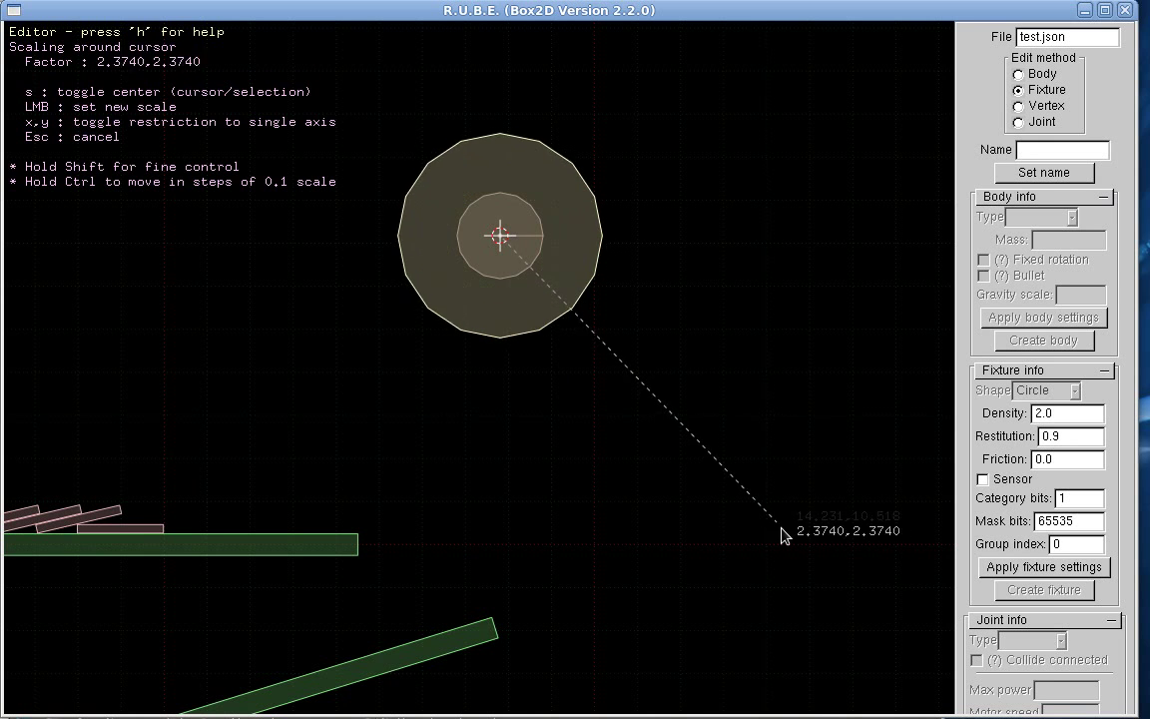
left_click(731, 469)
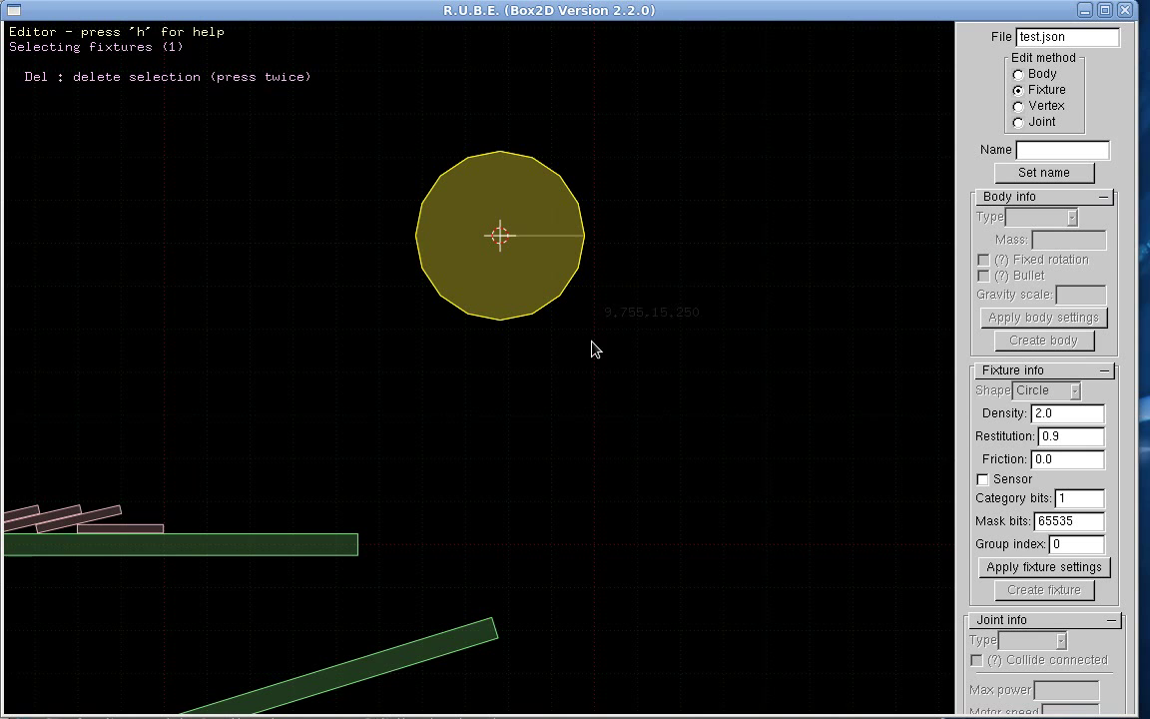
Step: Run the simulation with the enlarged circle body in the Dominos scene
scroll(616, 290, "down", 2)
scroll(616, 285, "down", 4)
key("Tab")
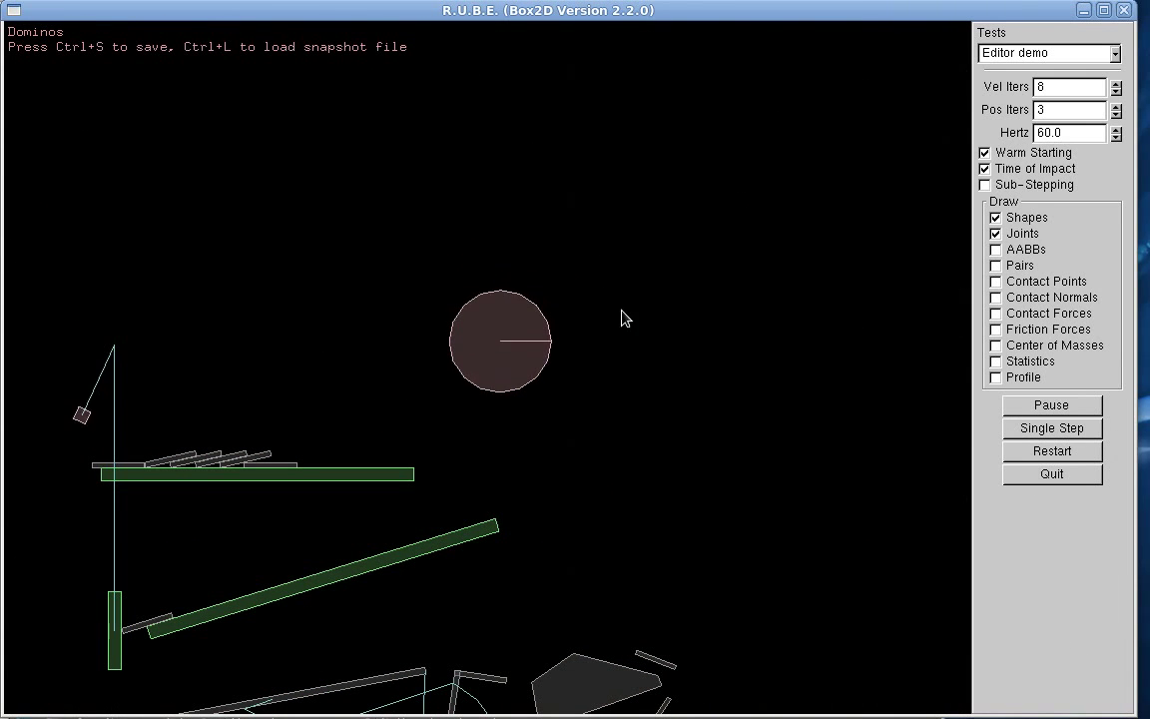